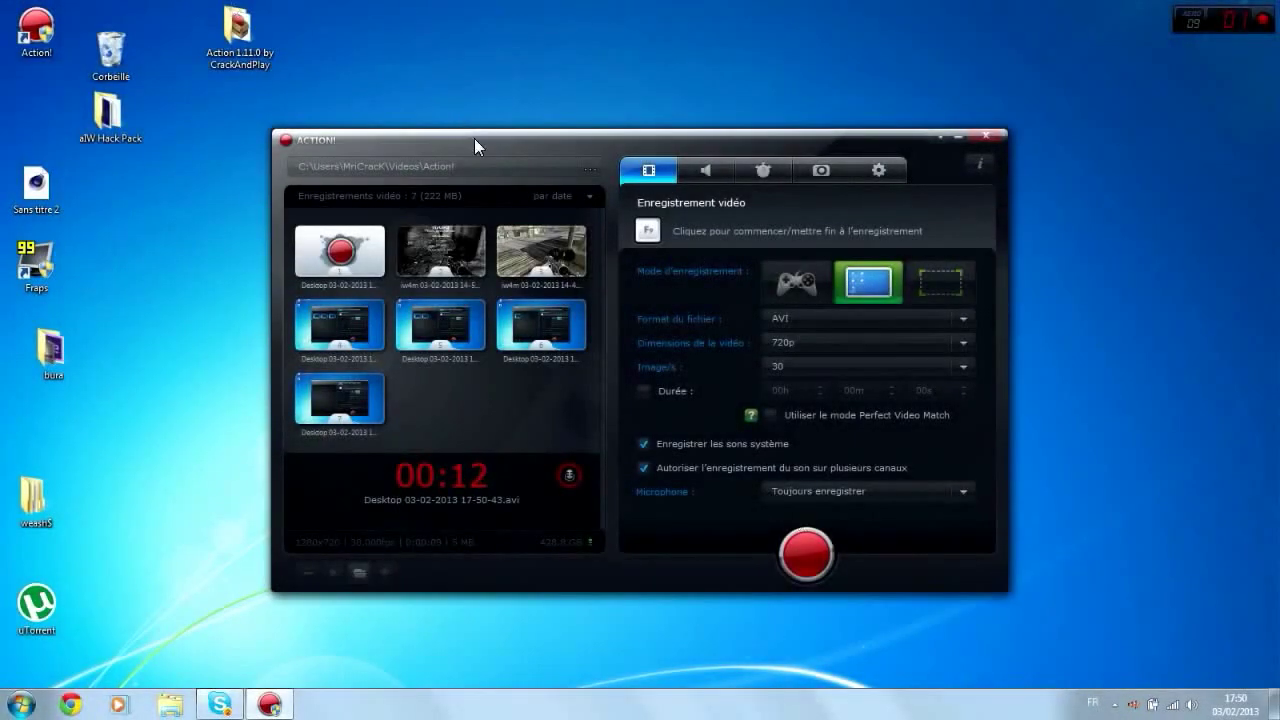
- Reposition the Action! window, put Action 1.11.0 in the left column and Minecraft at the right edge
drag(474, 138, 482, 80)
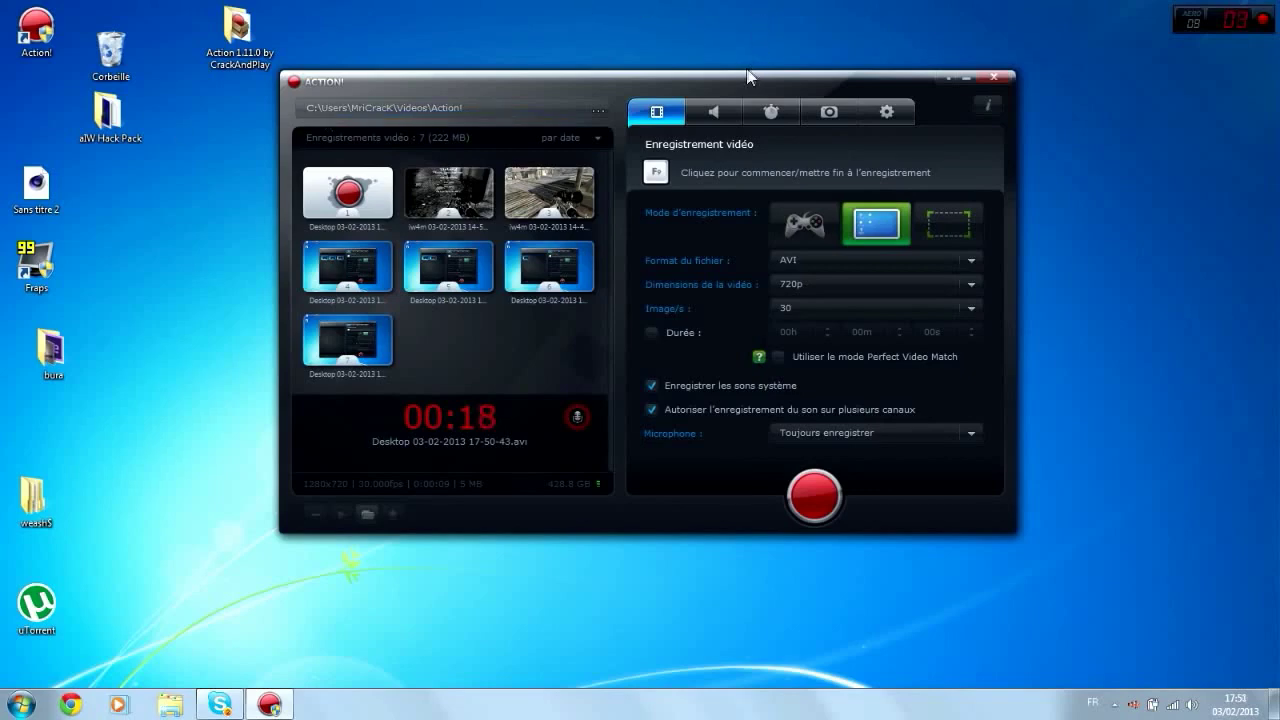
drag(748, 70, 618, 98)
drag(240, 106, 548, 94)
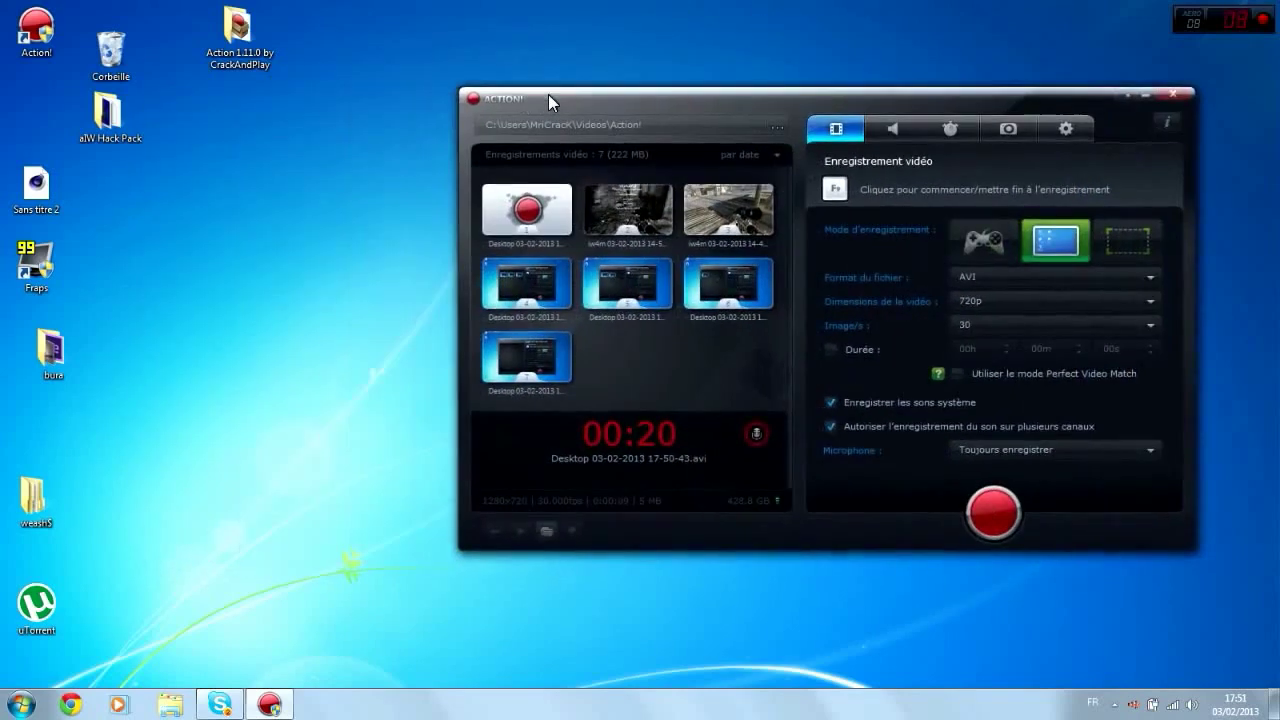
drag(239, 32, 30, 94)
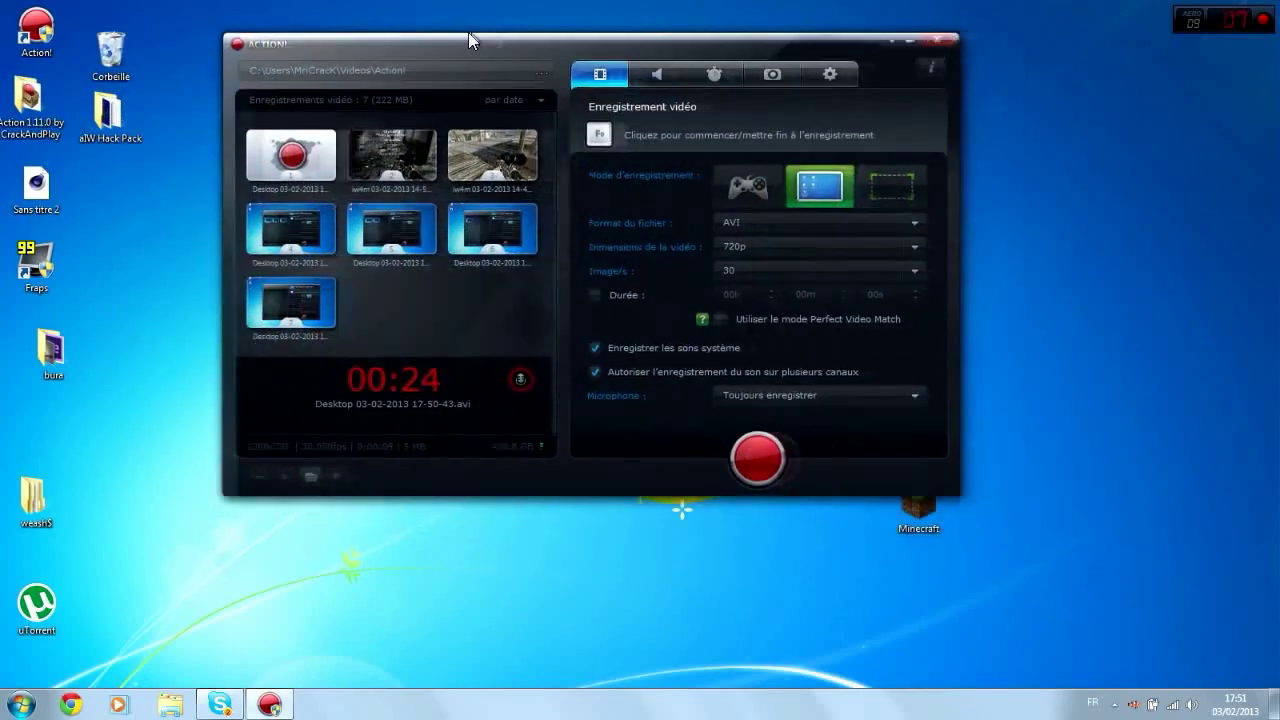
drag(708, 88, 502, 54)
drag(1206, 230, 934, 516)
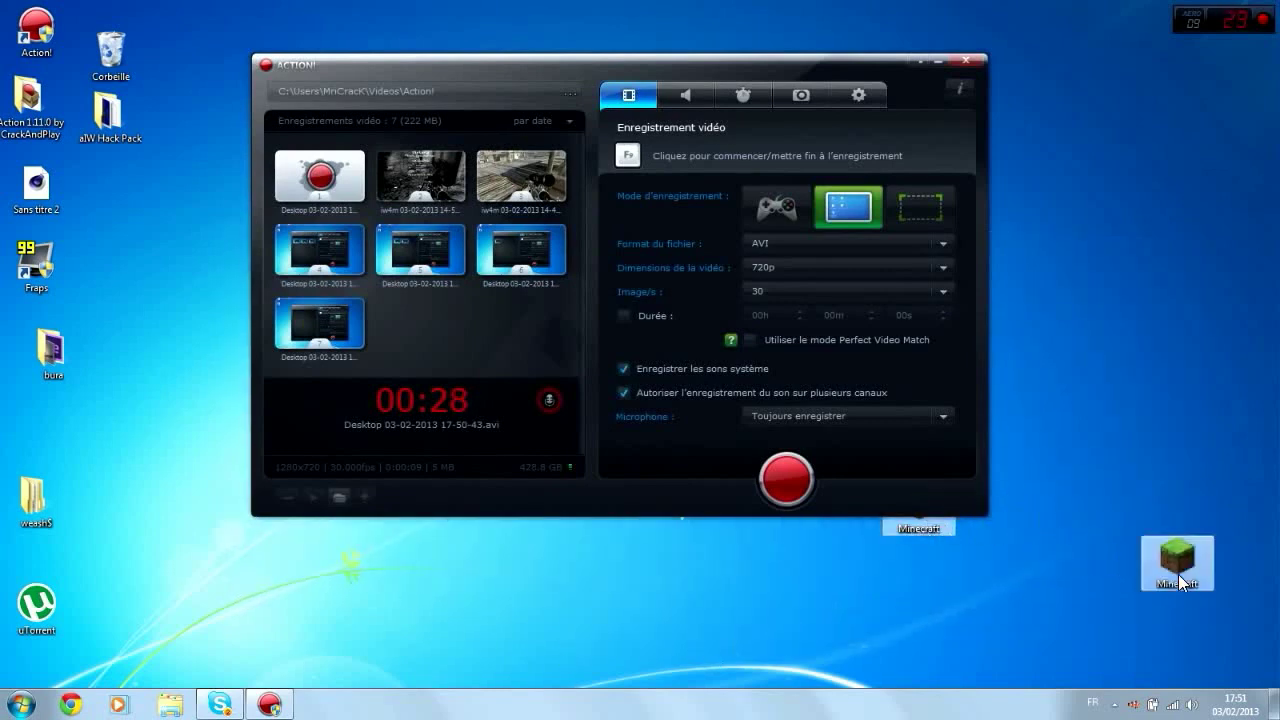
drag(1090, 238, 1064, 348)
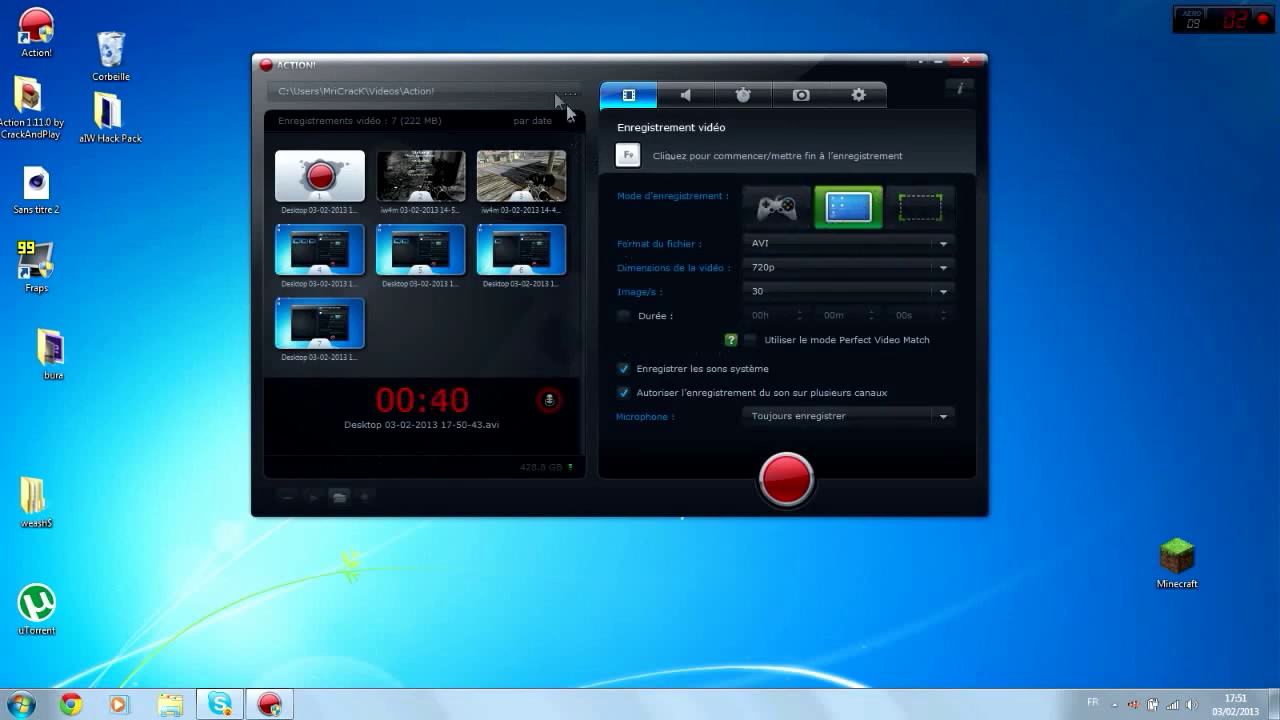
drag(456, 63, 526, 138)
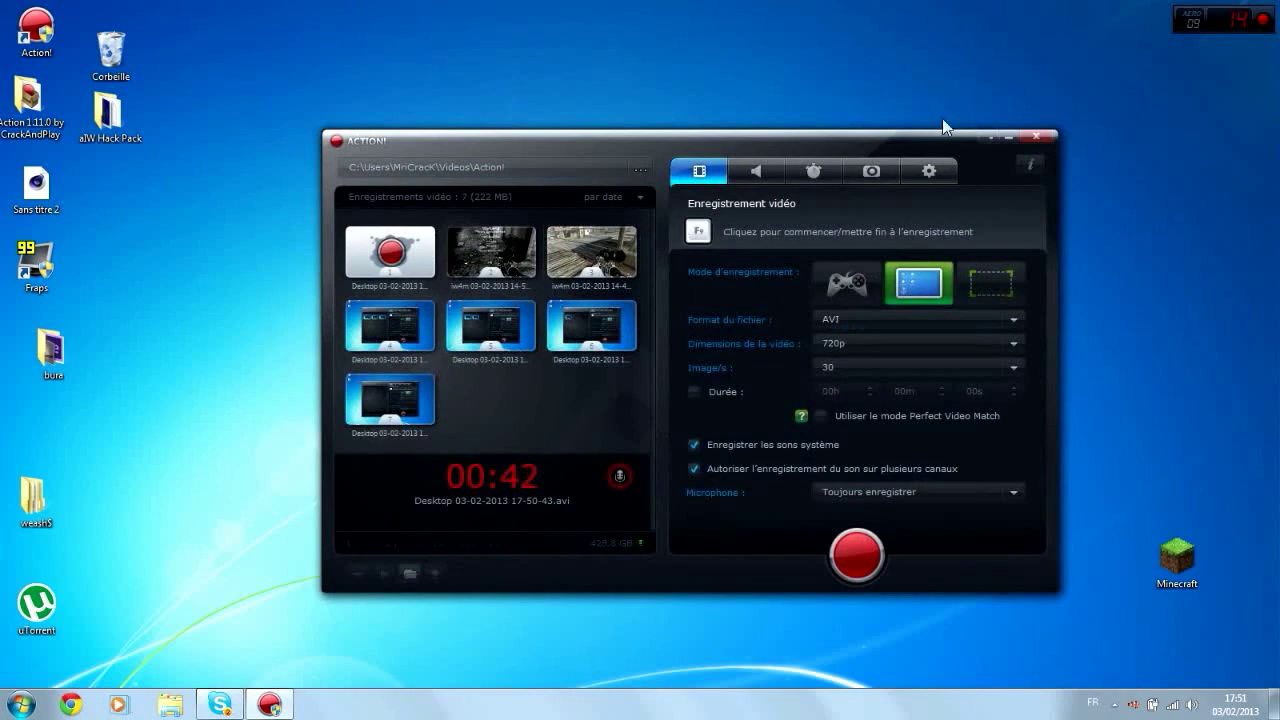
- Minimize Action! and select the Adobe After Effects CS6 shortcut in the bura folder
click(1008, 141)
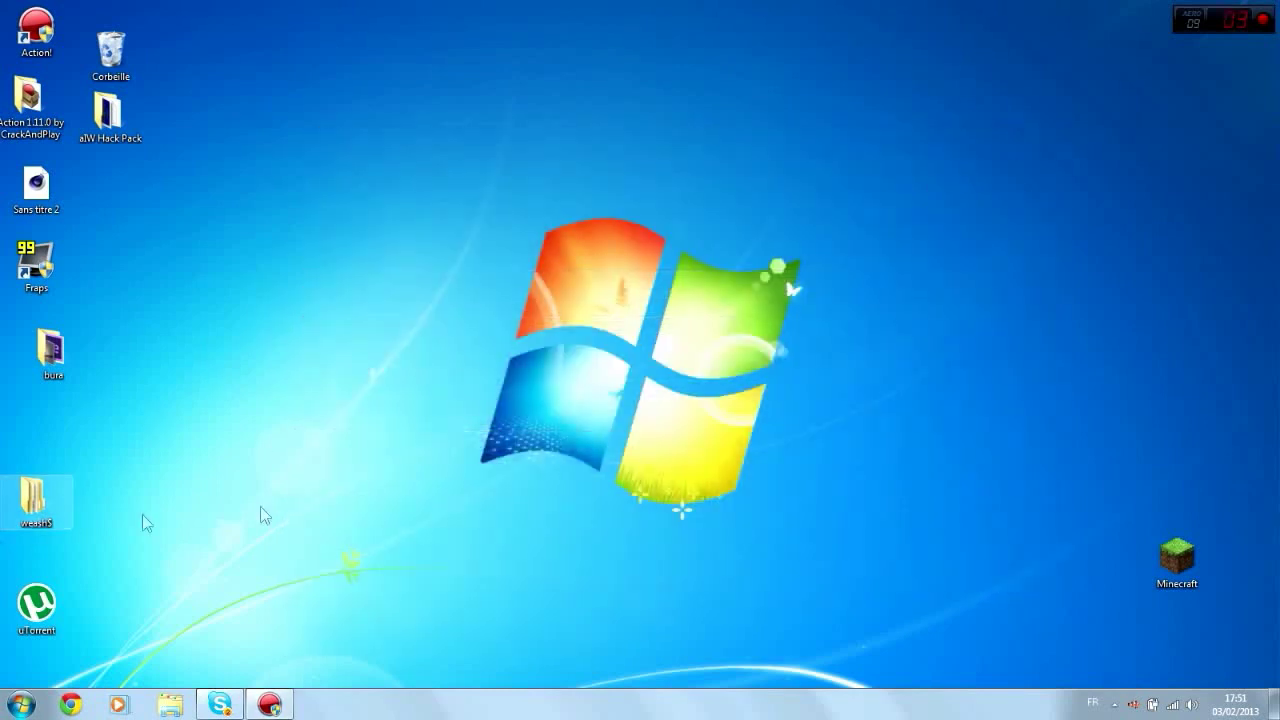
click(22, 705)
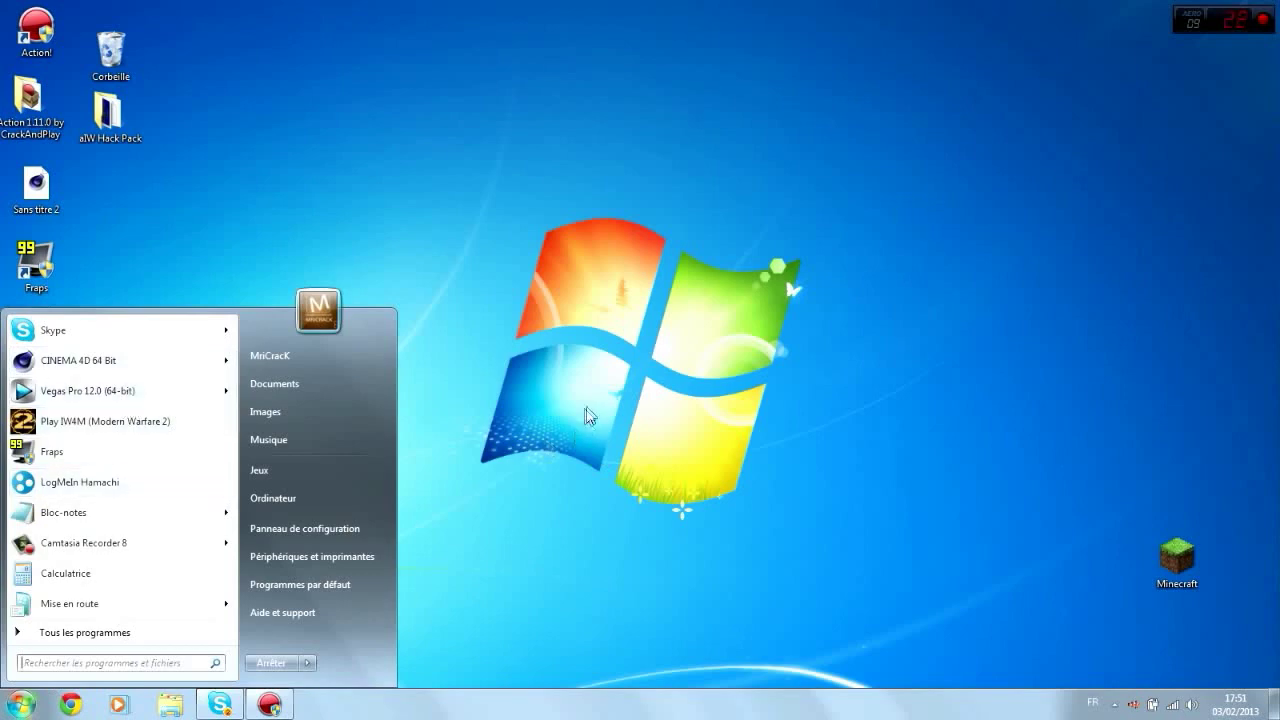
click(588, 423)
double_click(55, 347)
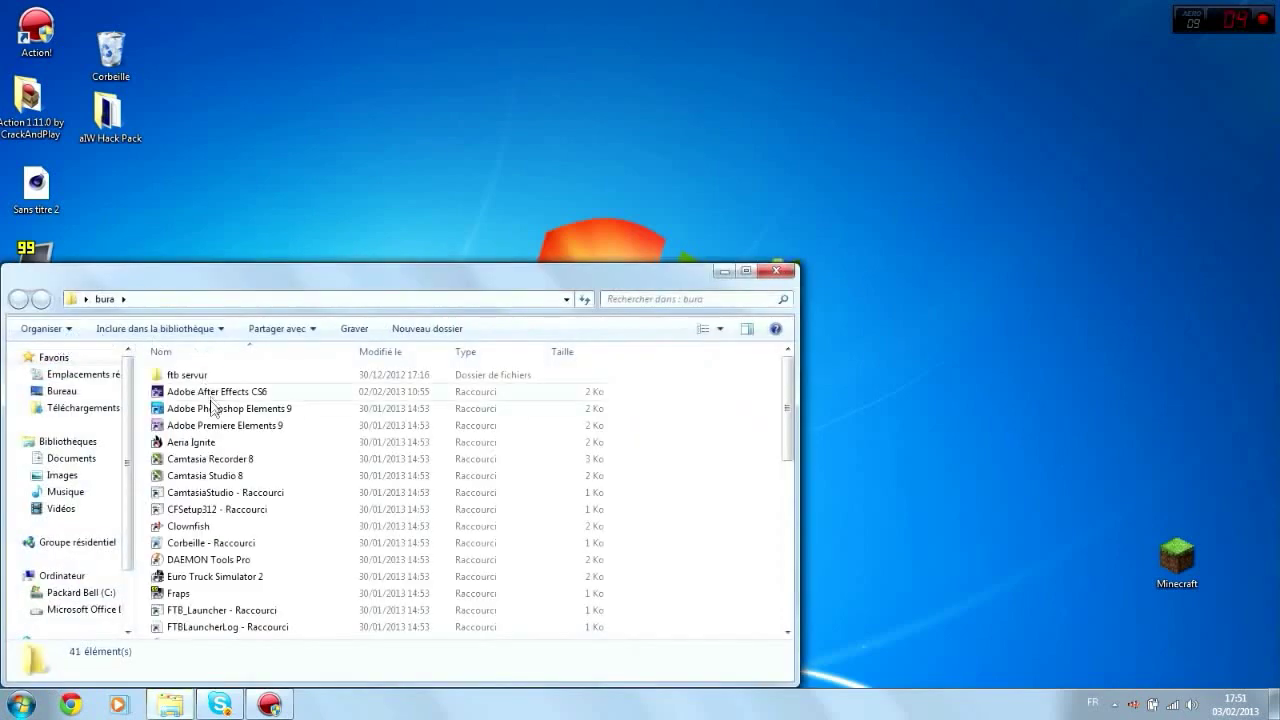
click(220, 393)
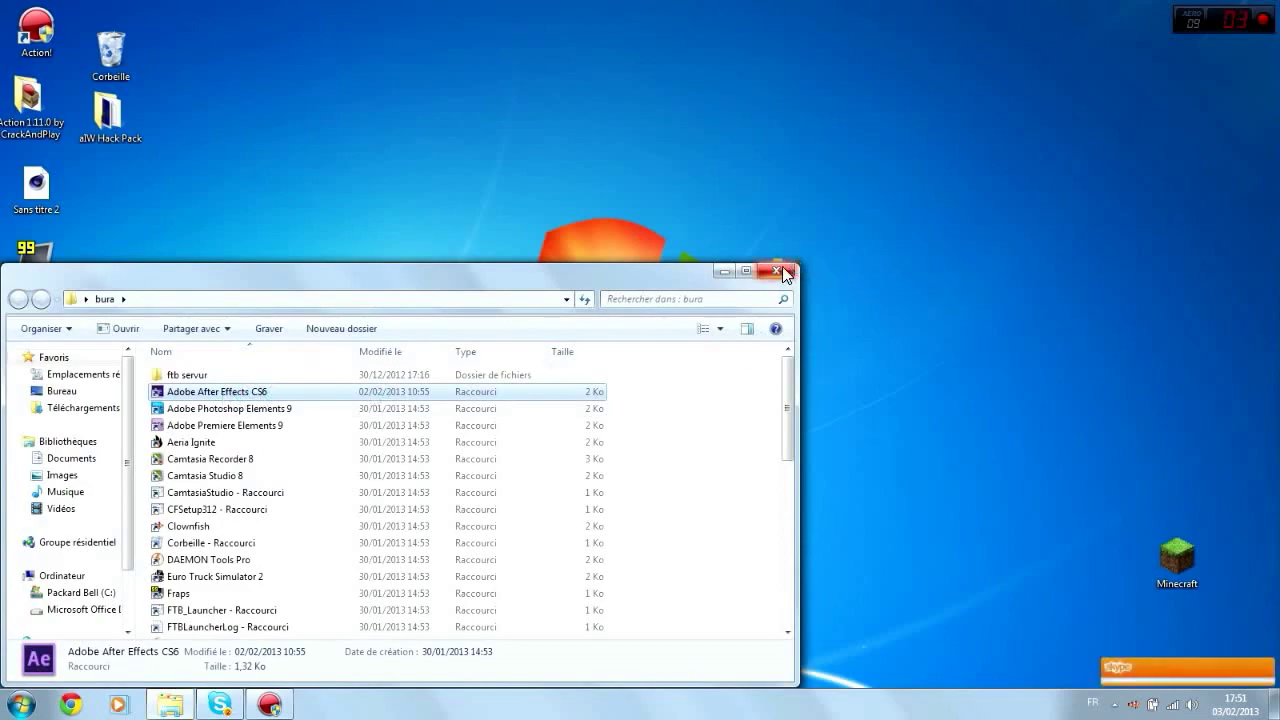
- Close the bura folder window while After Effects CS6 launches
drag(746, 274, 172, 485)
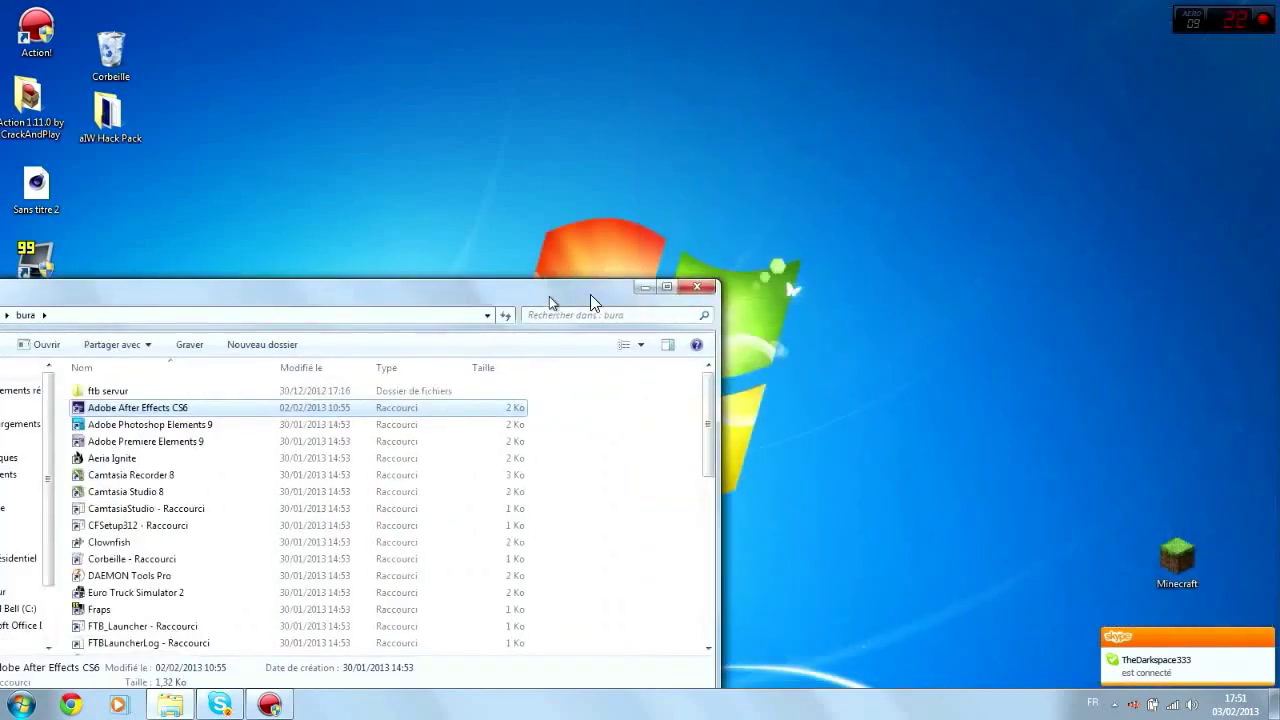
drag(172, 485, 596, 300)
click(746, 287)
click(22, 704)
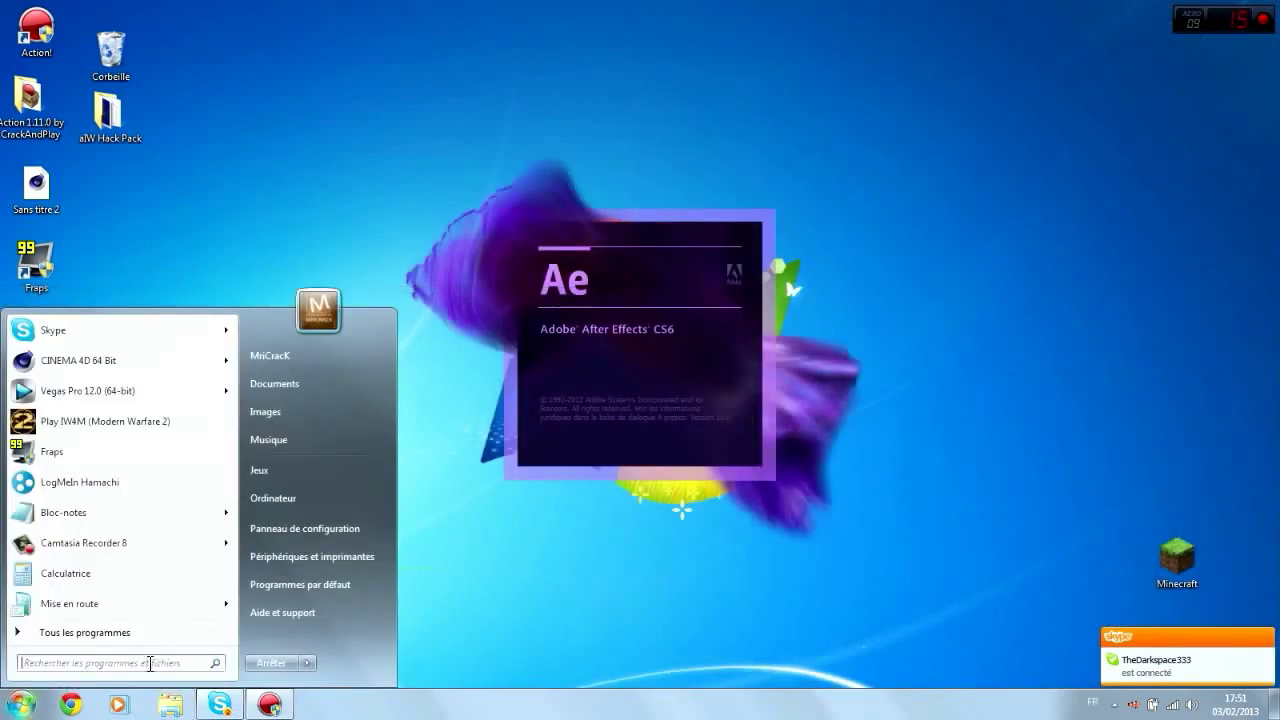
click(1040, 168)
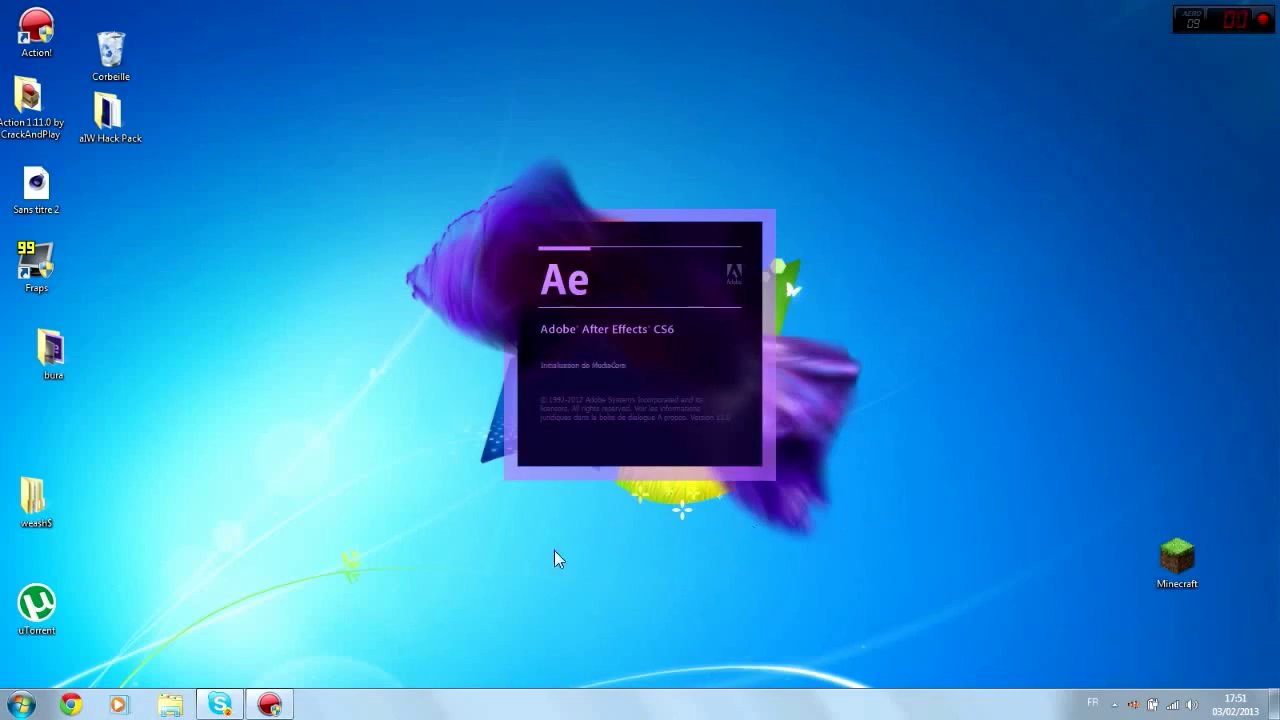
- Rearrange windows on the desktop until After Effects opens Projet sans titre.aep
drag(984, 424, 422, 140)
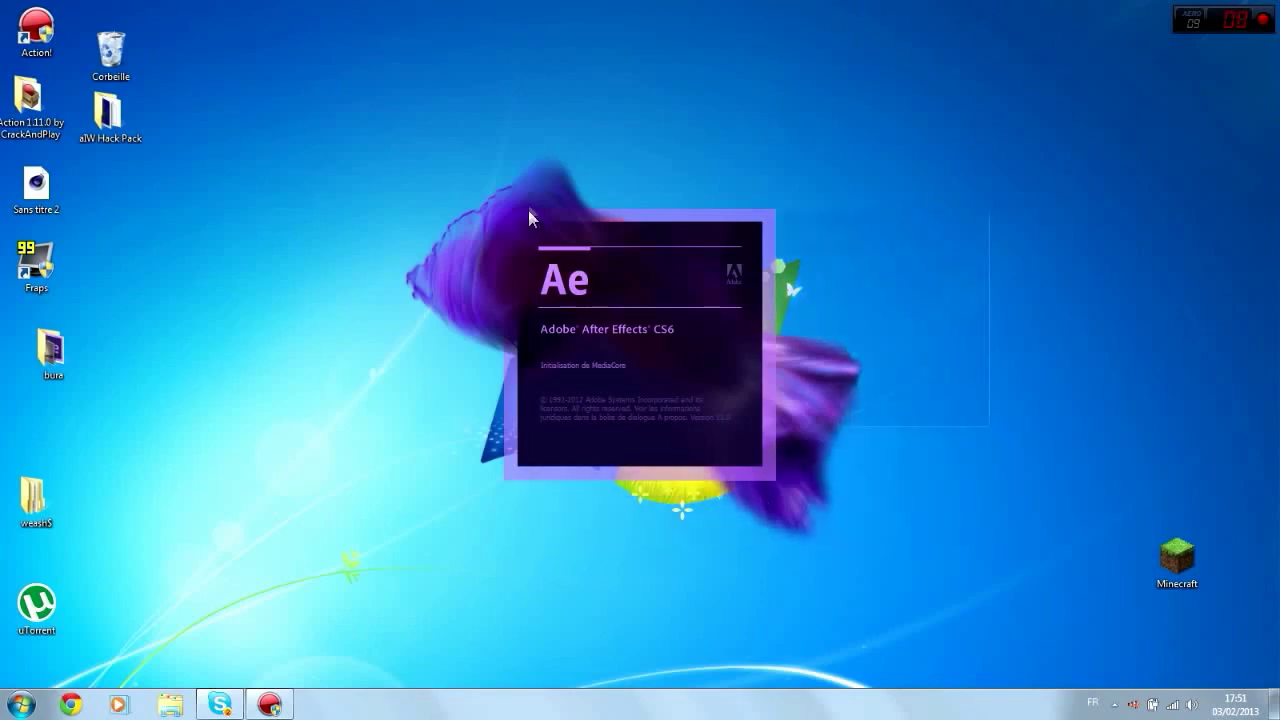
mouse_move(416, 94)
mouse_down()
mouse_move(910, 605)
mouse_move(735, 410)
mouse_move(866, 458)
mouse_move(372, 237)
mouse_up()
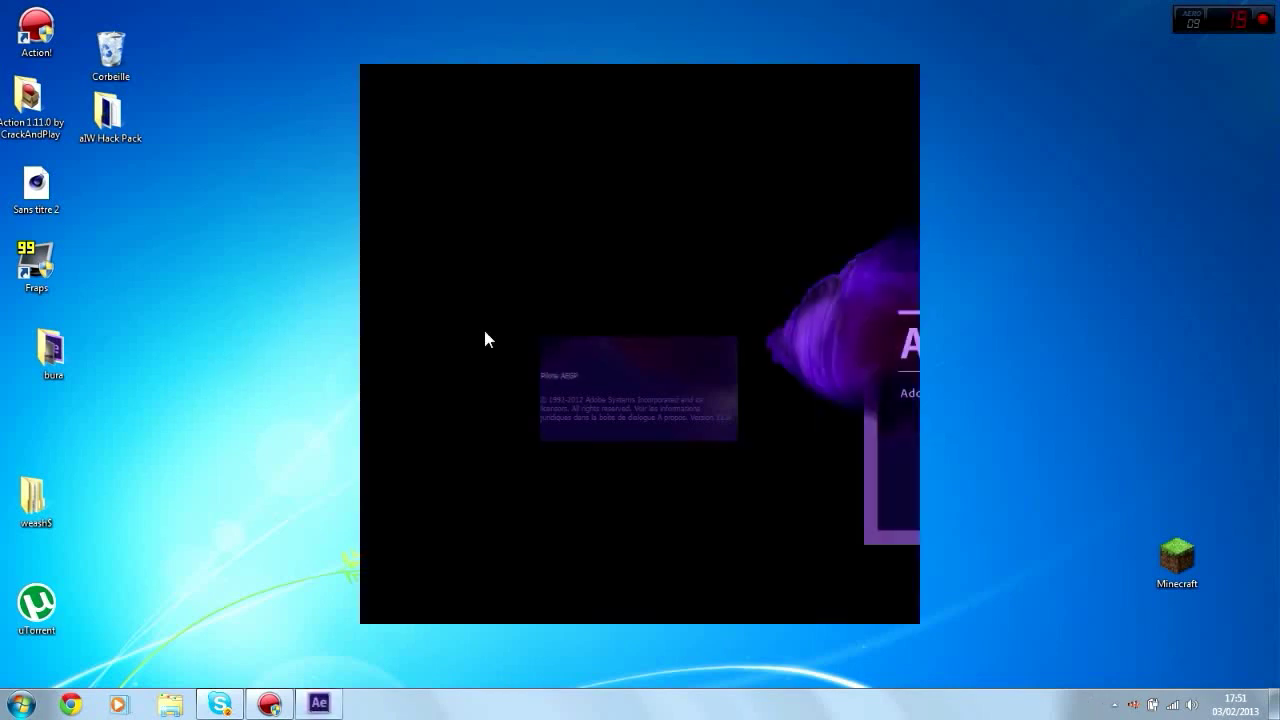
drag(242, 262, 1101, 191)
mouse_move(1013, 174)
mouse_down()
mouse_move(580, 688)
mouse_move(196, 686)
mouse_up()
drag(191, 486, 897, 578)
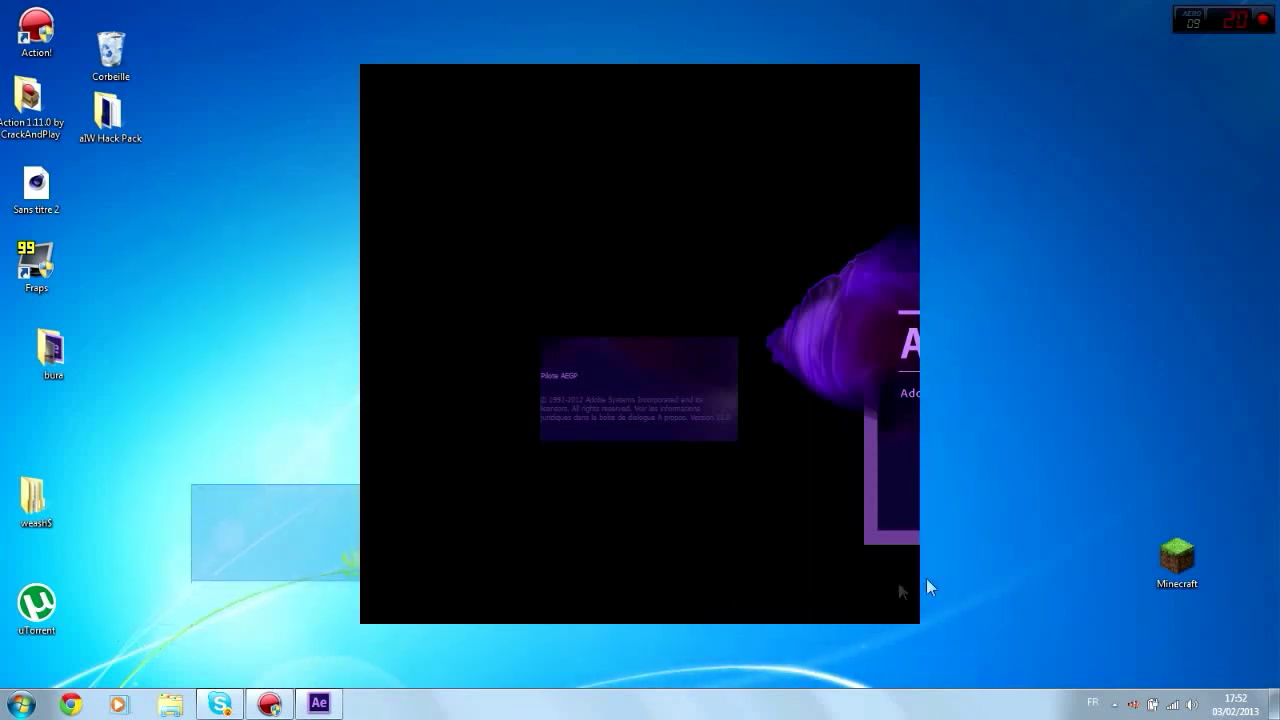
drag(671, 260, 640, 14)
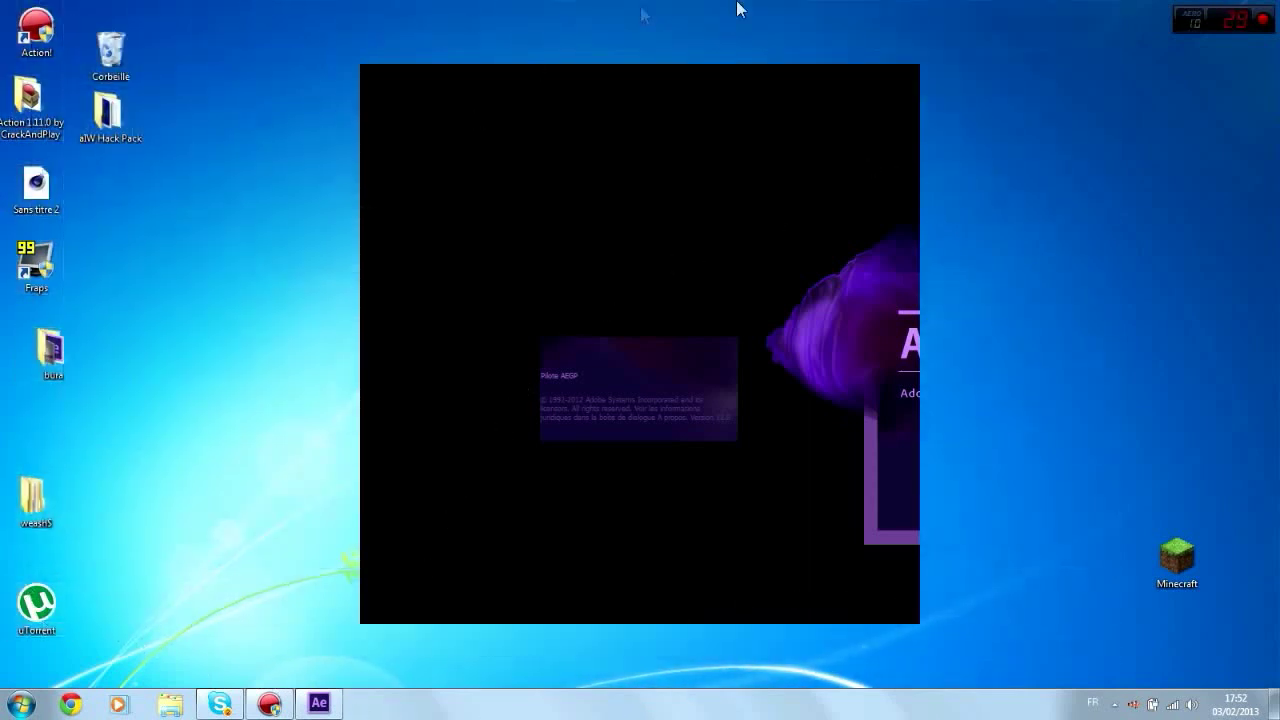
drag(1120, 2, 1143, 168)
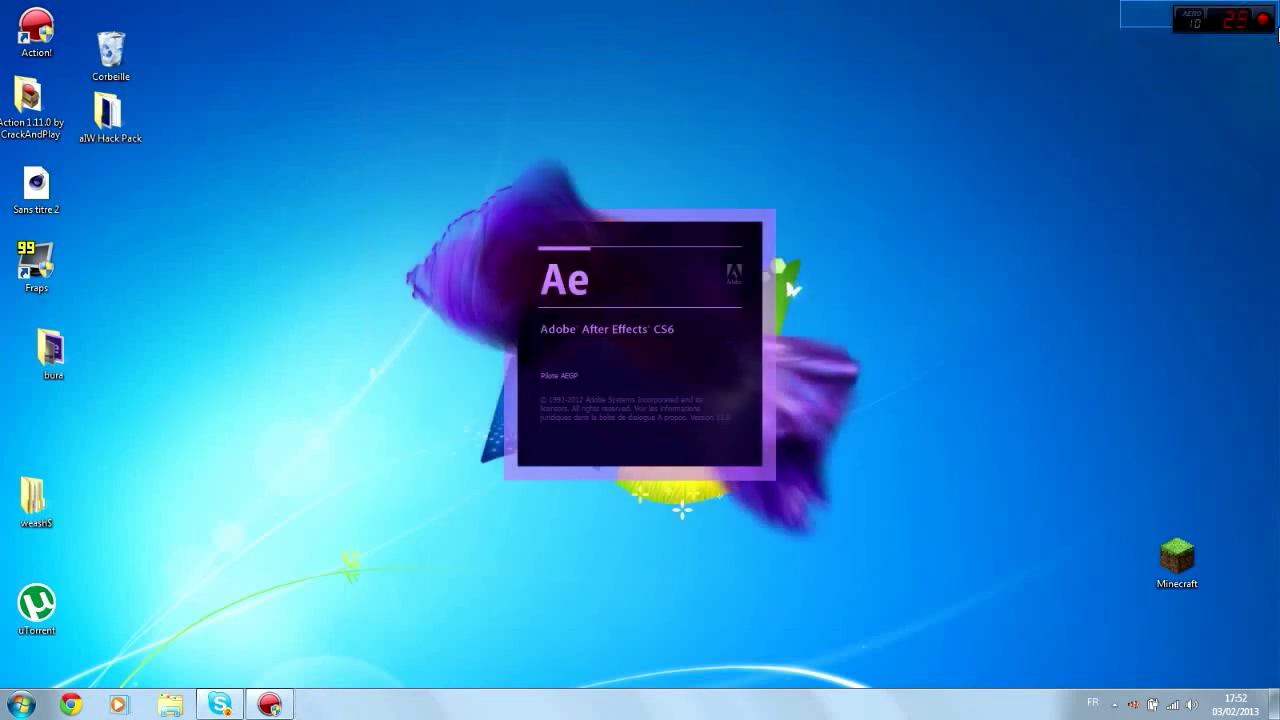
drag(1037, 106, 1279, 1)
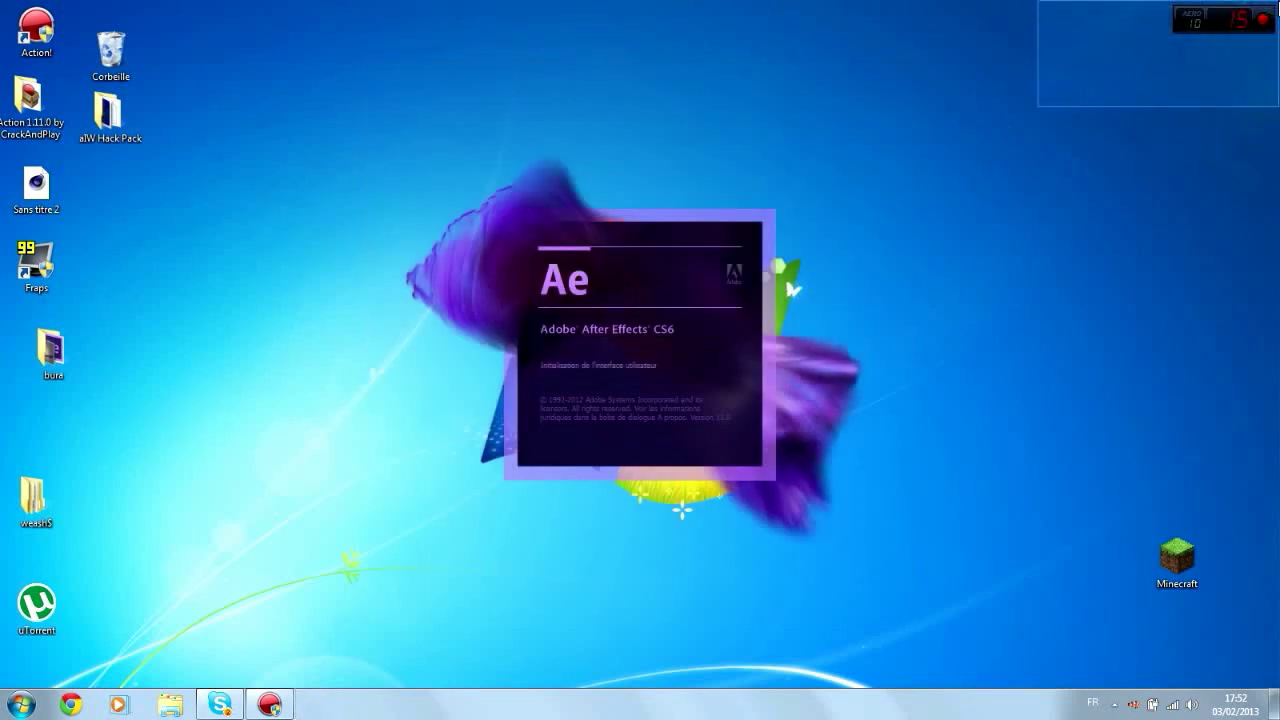
drag(851, 100, 337, 491)
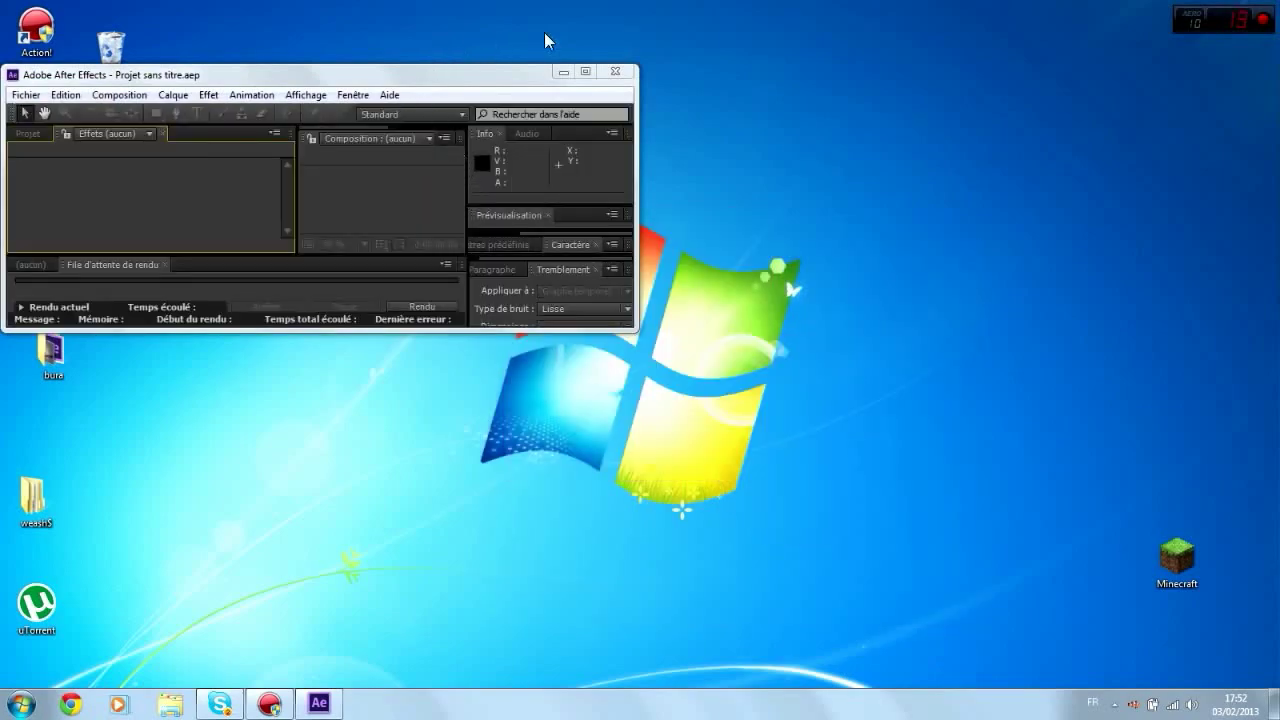
- Snap the After Effects window to the right half of the screen
click(588, 72)
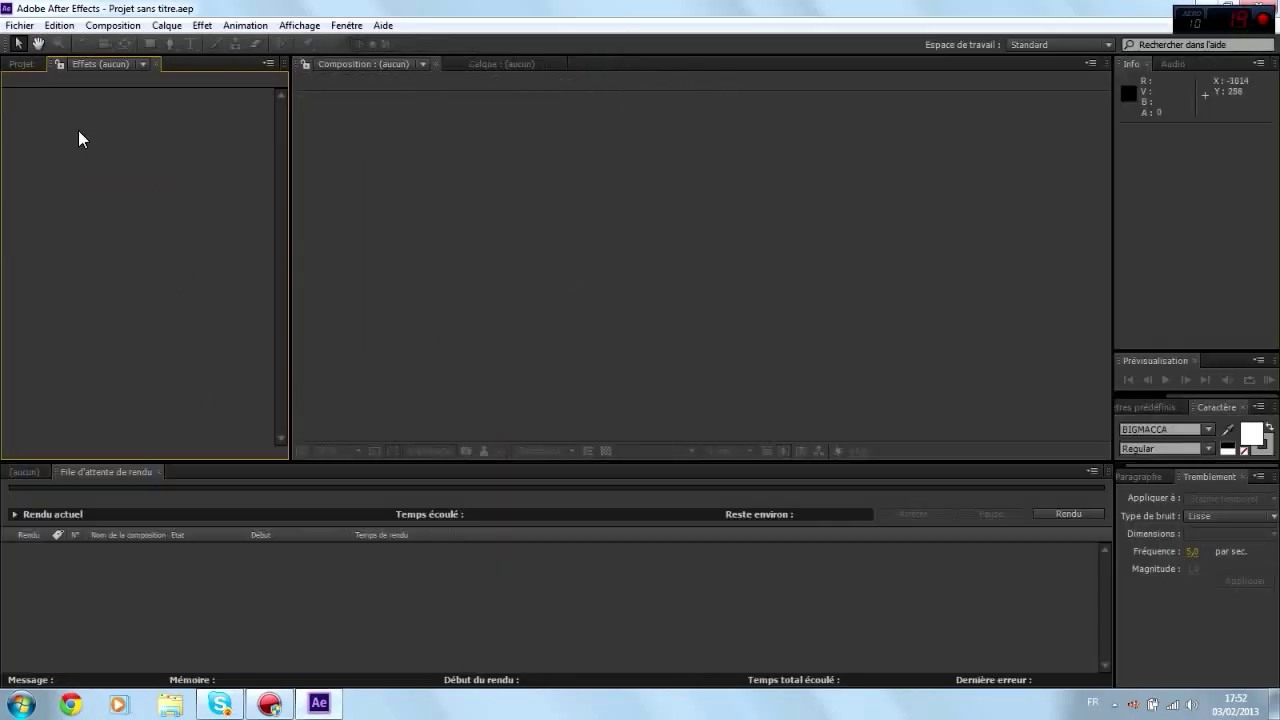
click(24, 64)
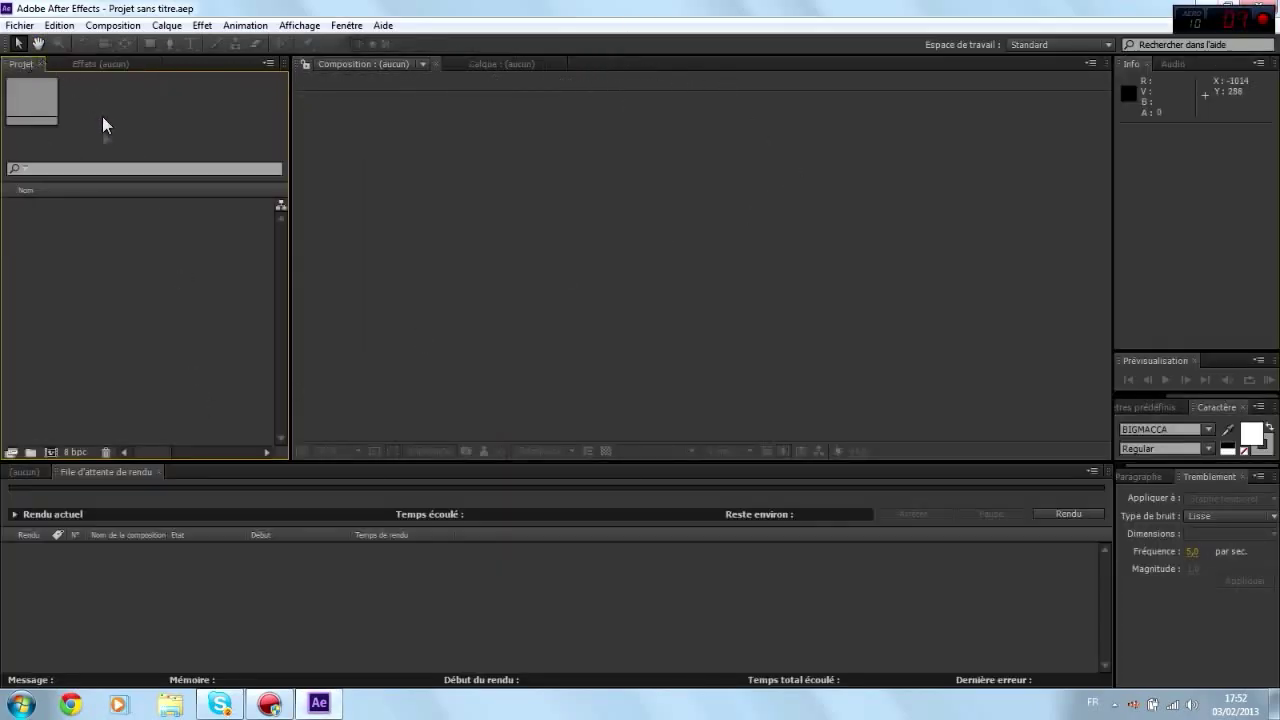
click(112, 26)
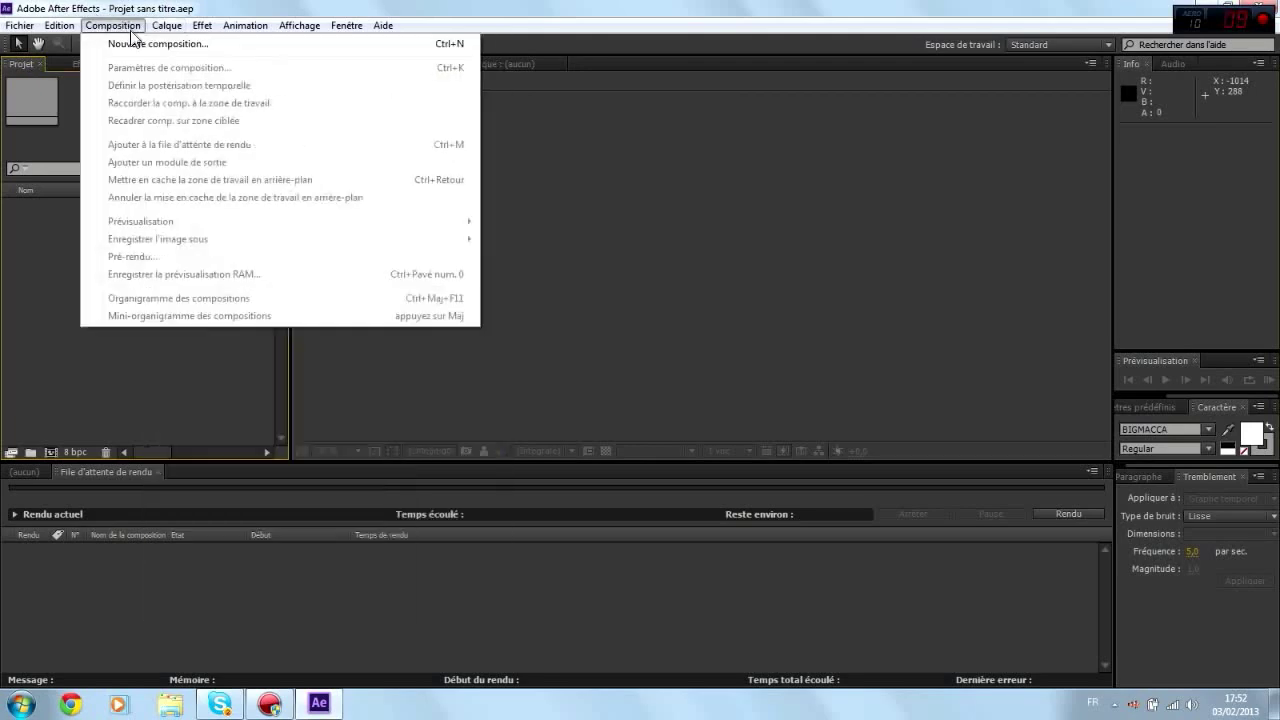
click(92, 396)
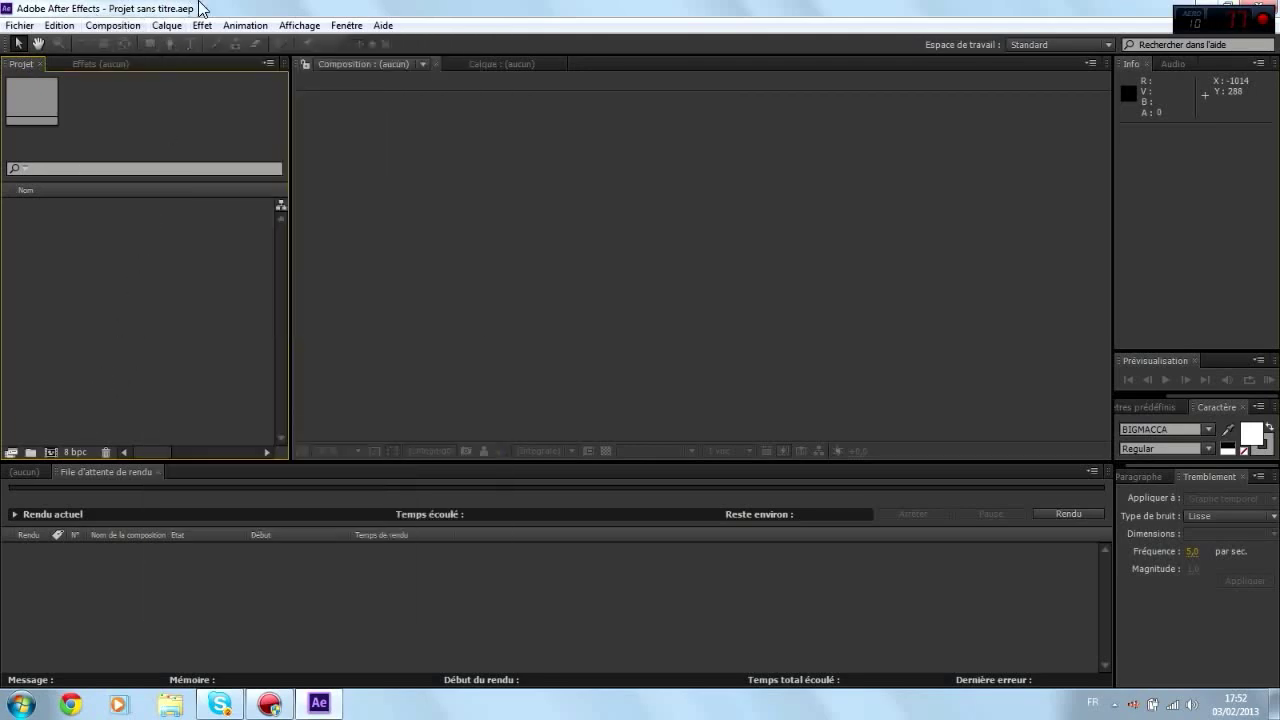
click(112, 26)
drag(543, 6, 770, 245)
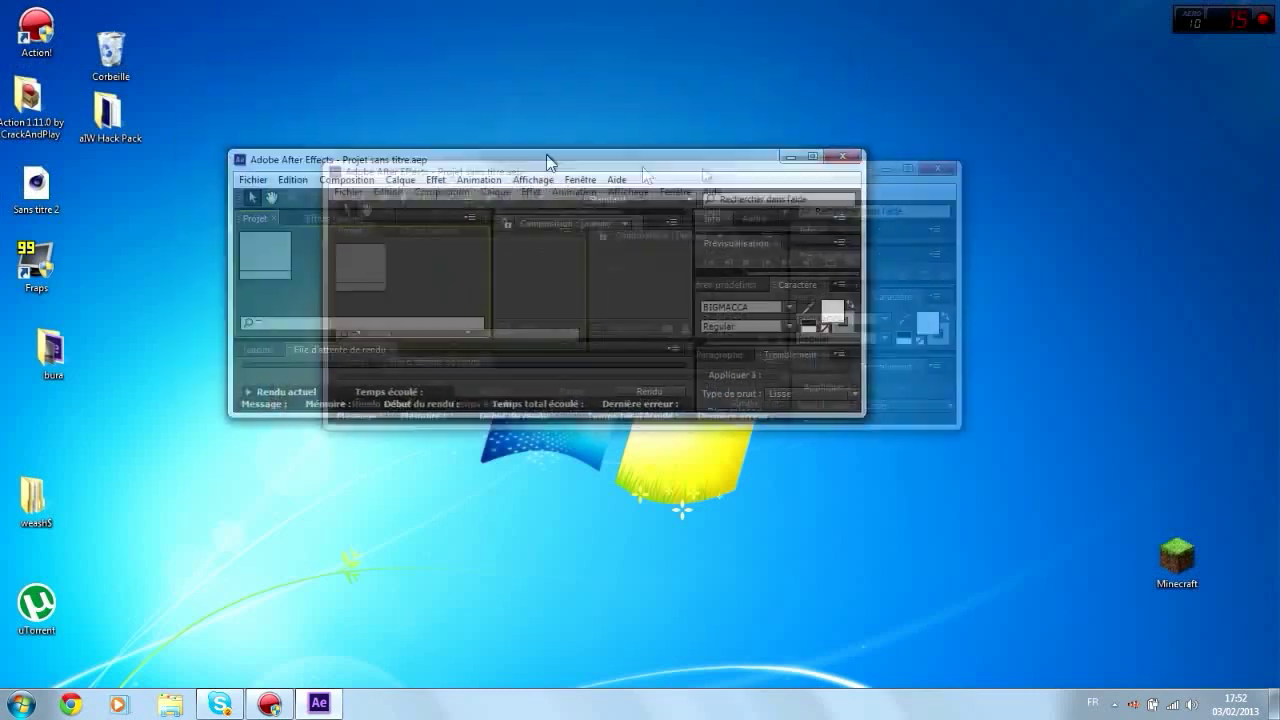
- Browse in Explorer to the Action! recordings folder in the Vidéos library
click(20, 704)
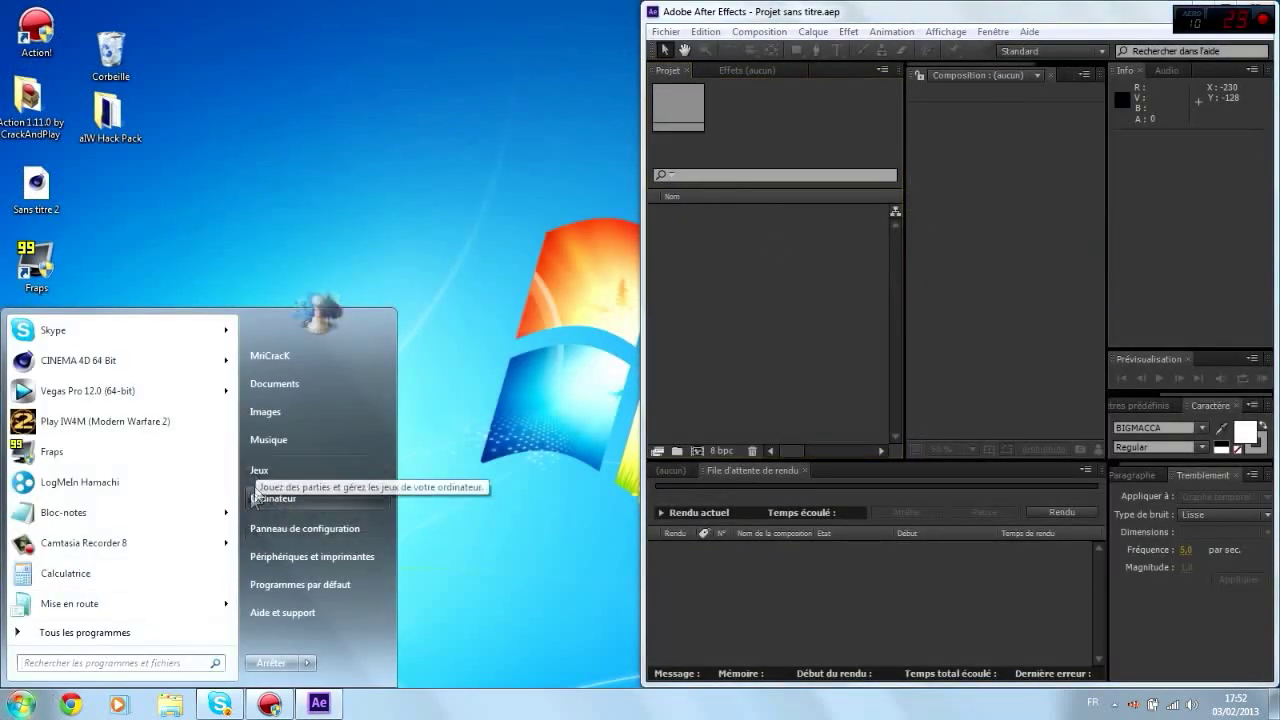
click(247, 505)
double_click(213, 402)
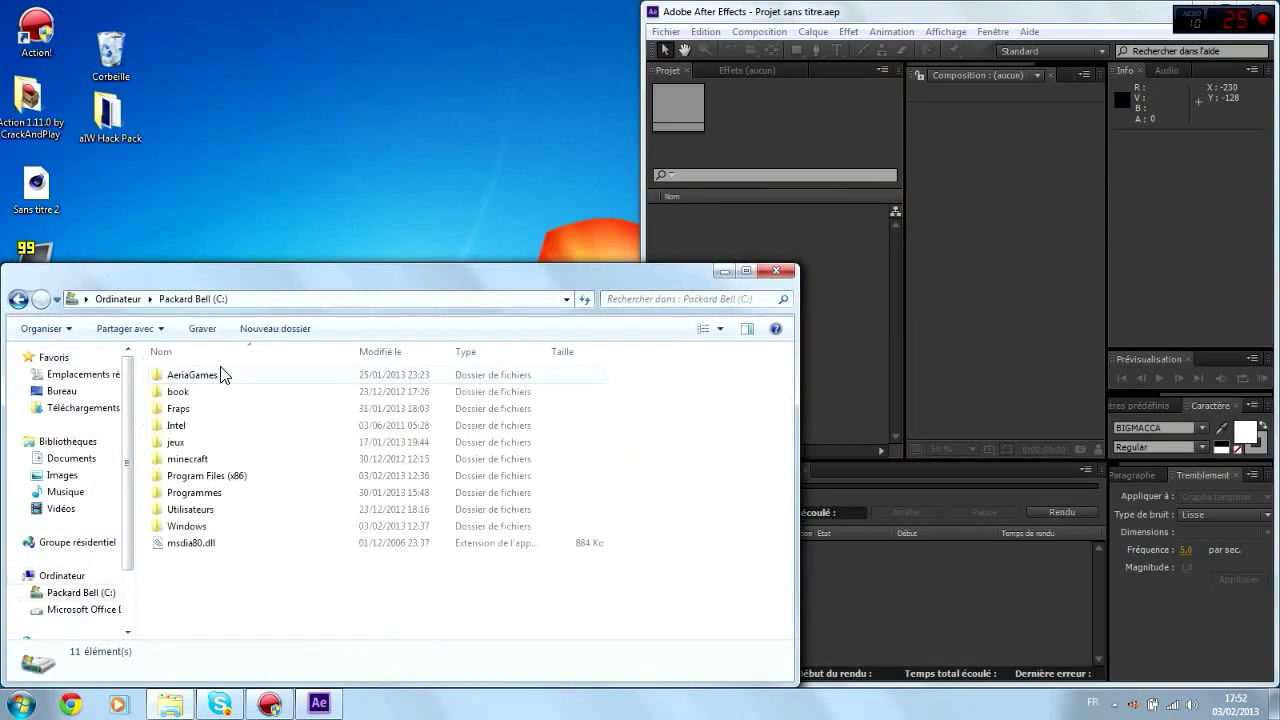
double_click(206, 475)
scroll(365, 450, down, 4)
scroll(363, 448, down, 2)
scroll(346, 431, up, 4)
scroll(300, 420, up, 2)
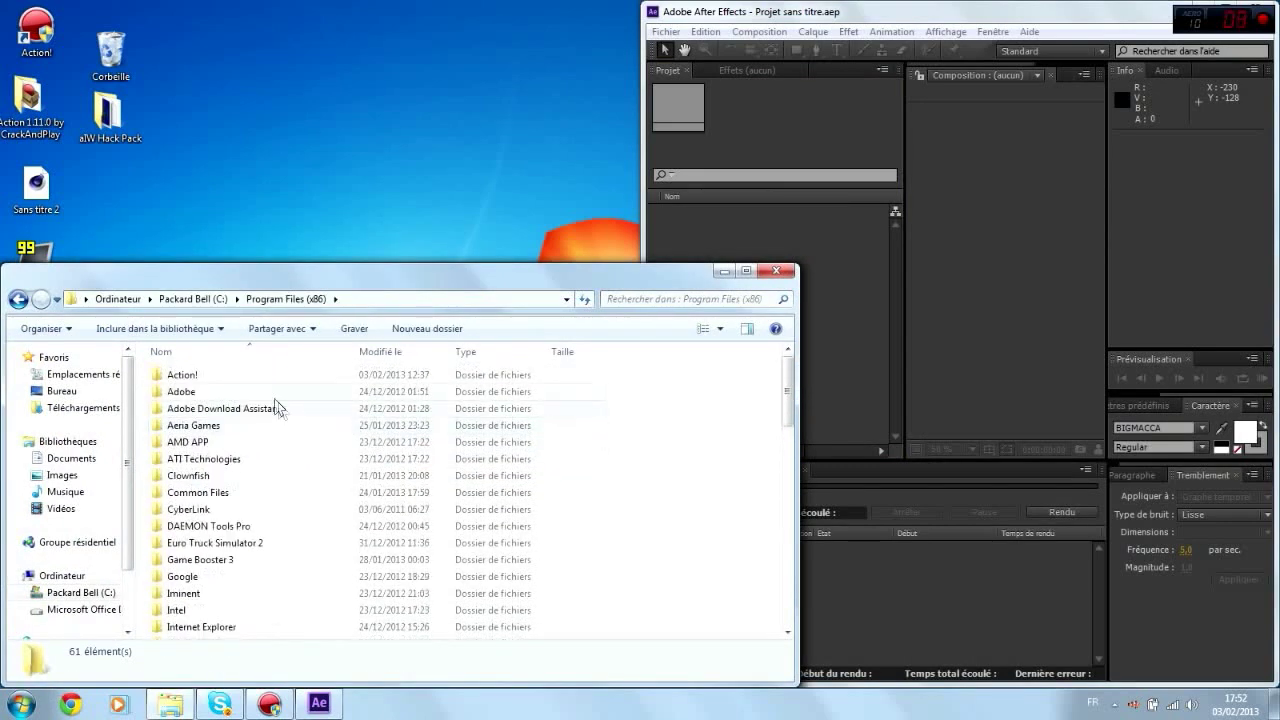
click(258, 376)
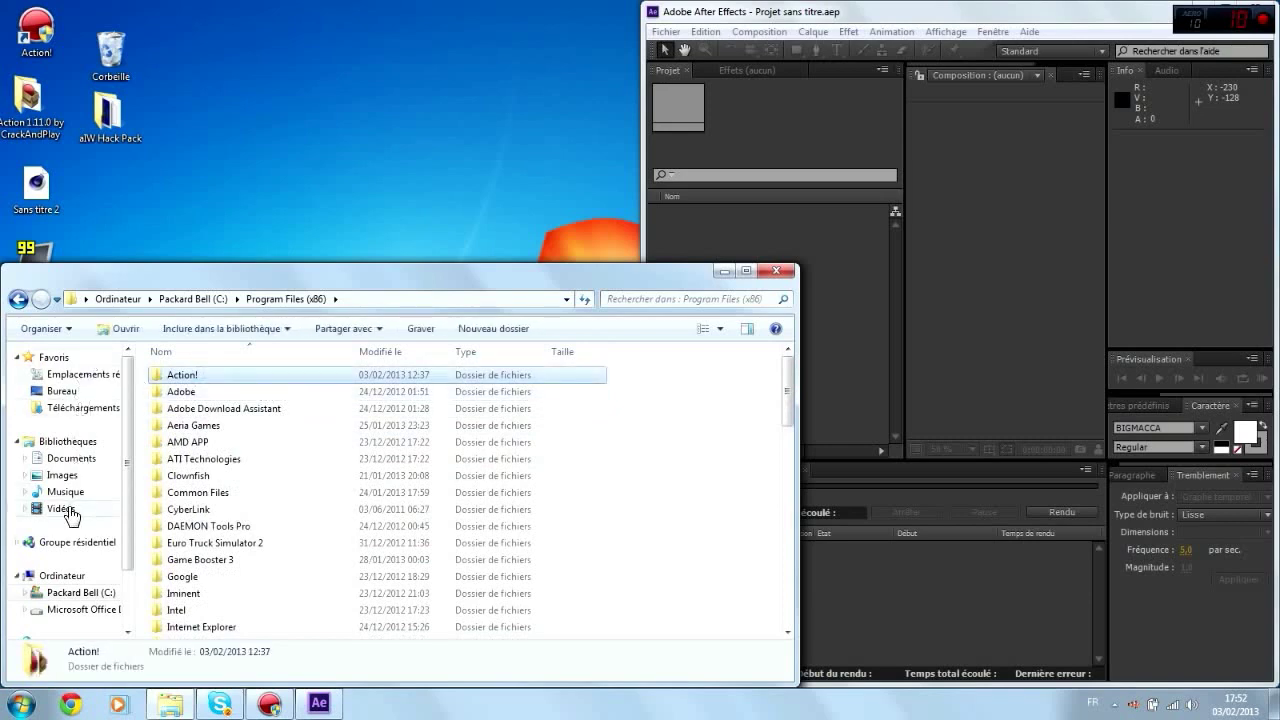
click(58, 508)
double_click(212, 445)
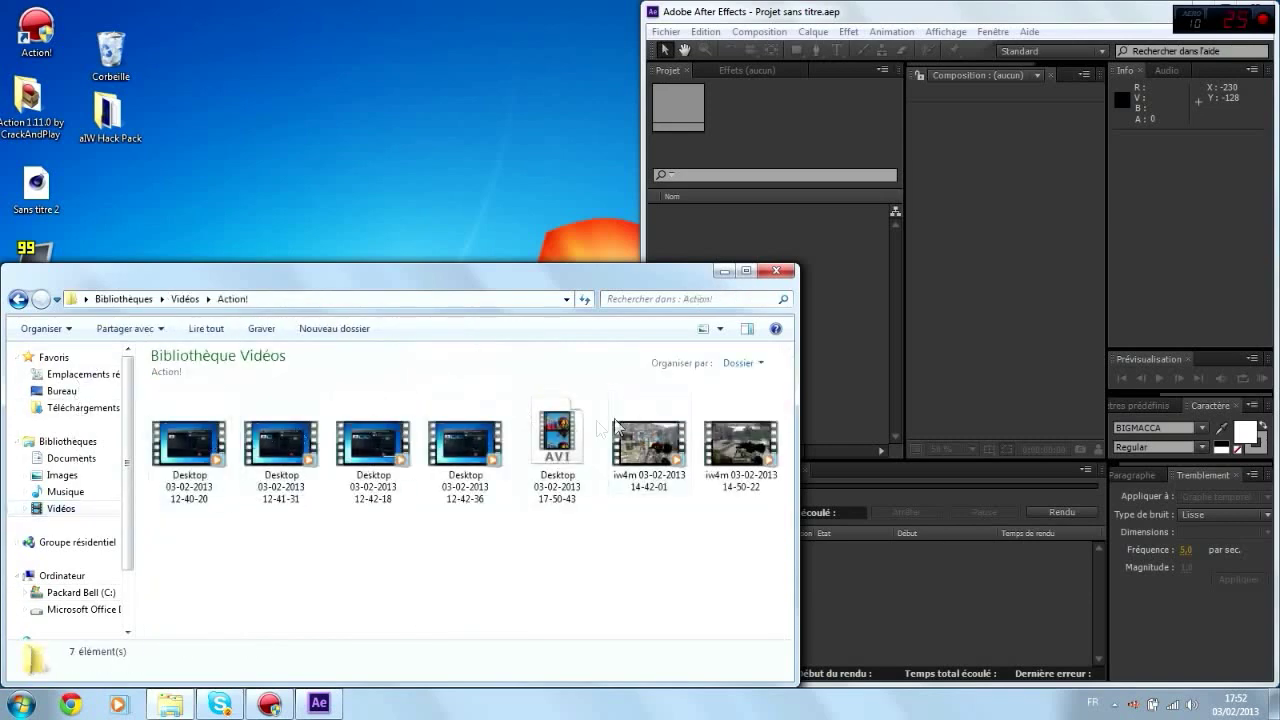
click(647, 424)
drag(740, 440, 812, 302)
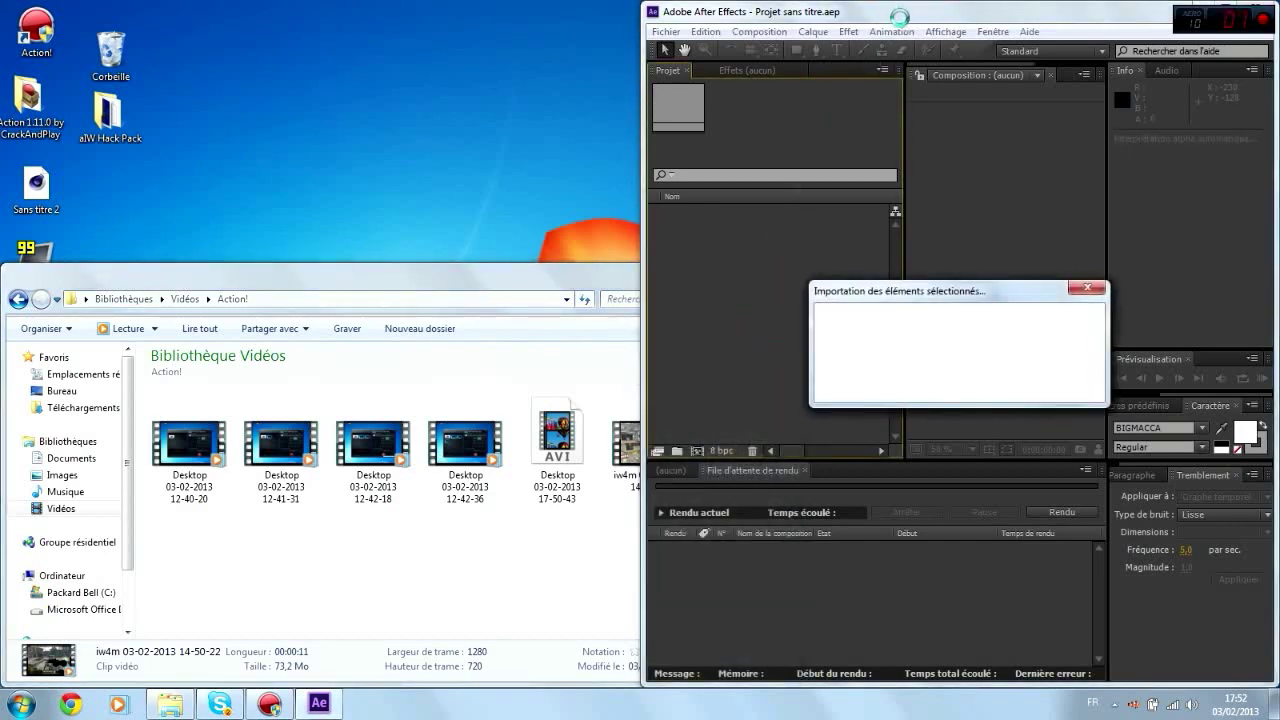
double_click(900, 18)
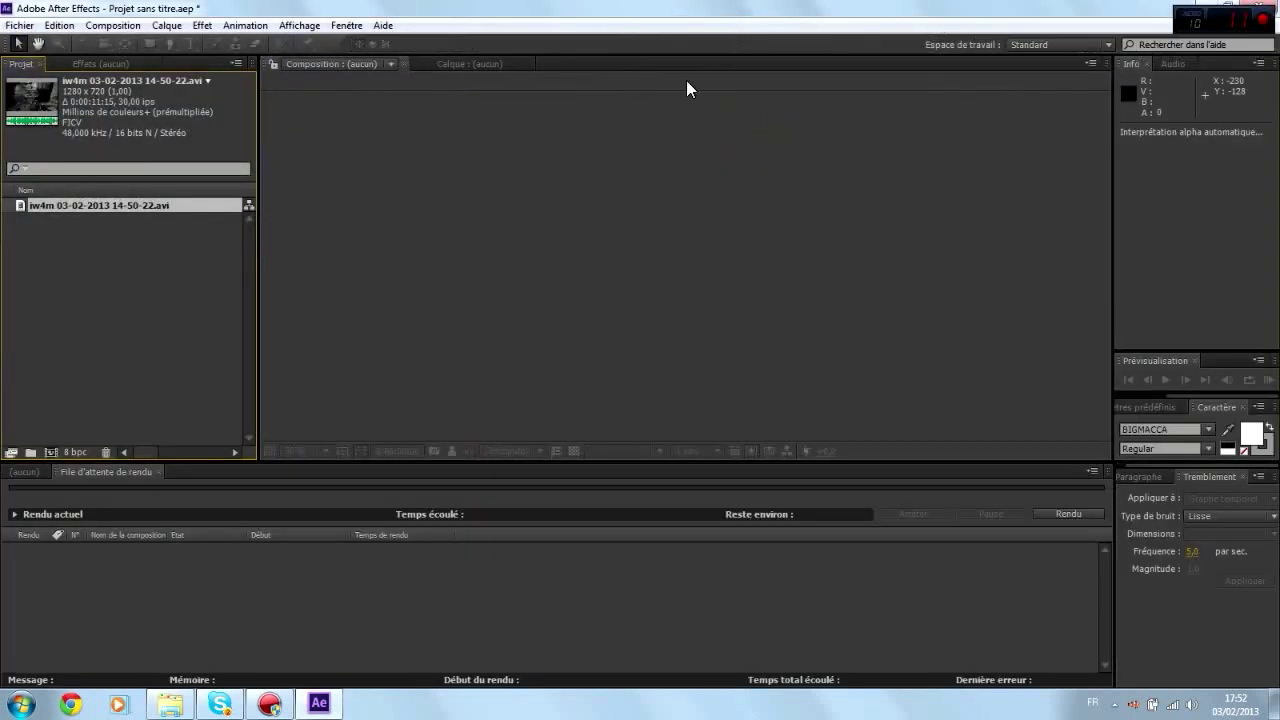
- Make a composition from the gameplay clip, scrub through it and RAM-preview it
click(36, 472)
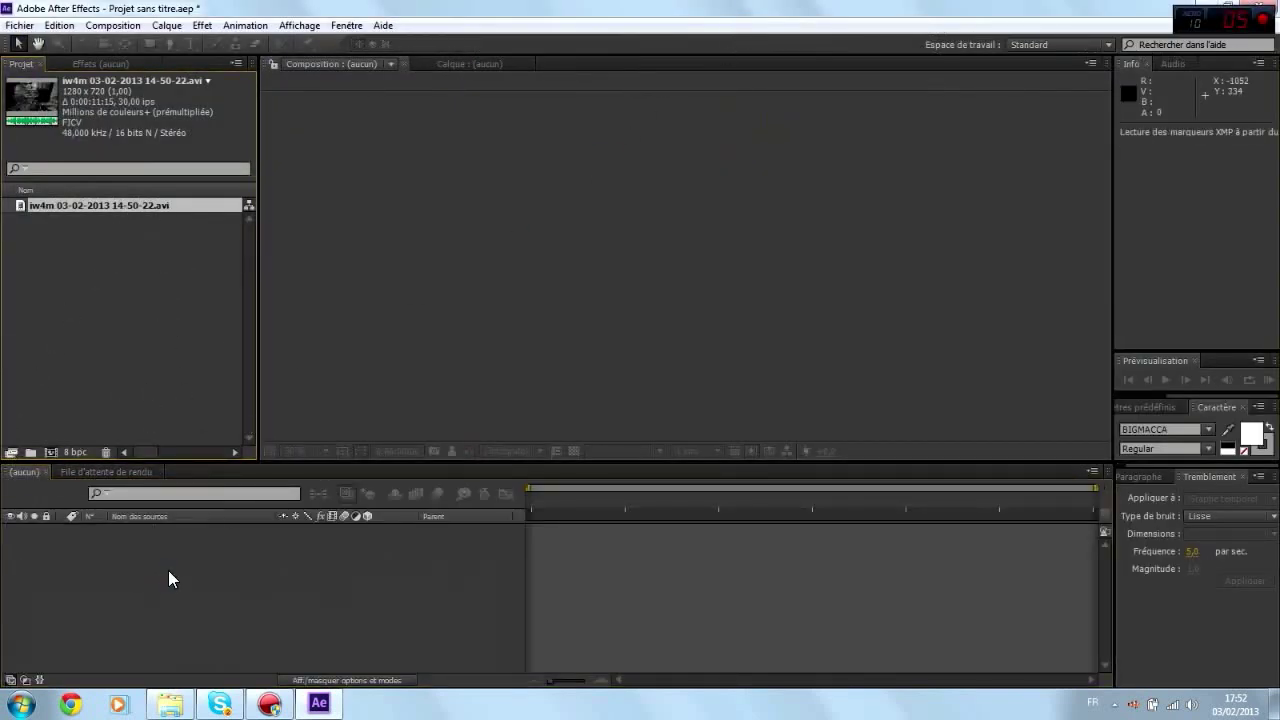
drag(164, 206, 170, 568)
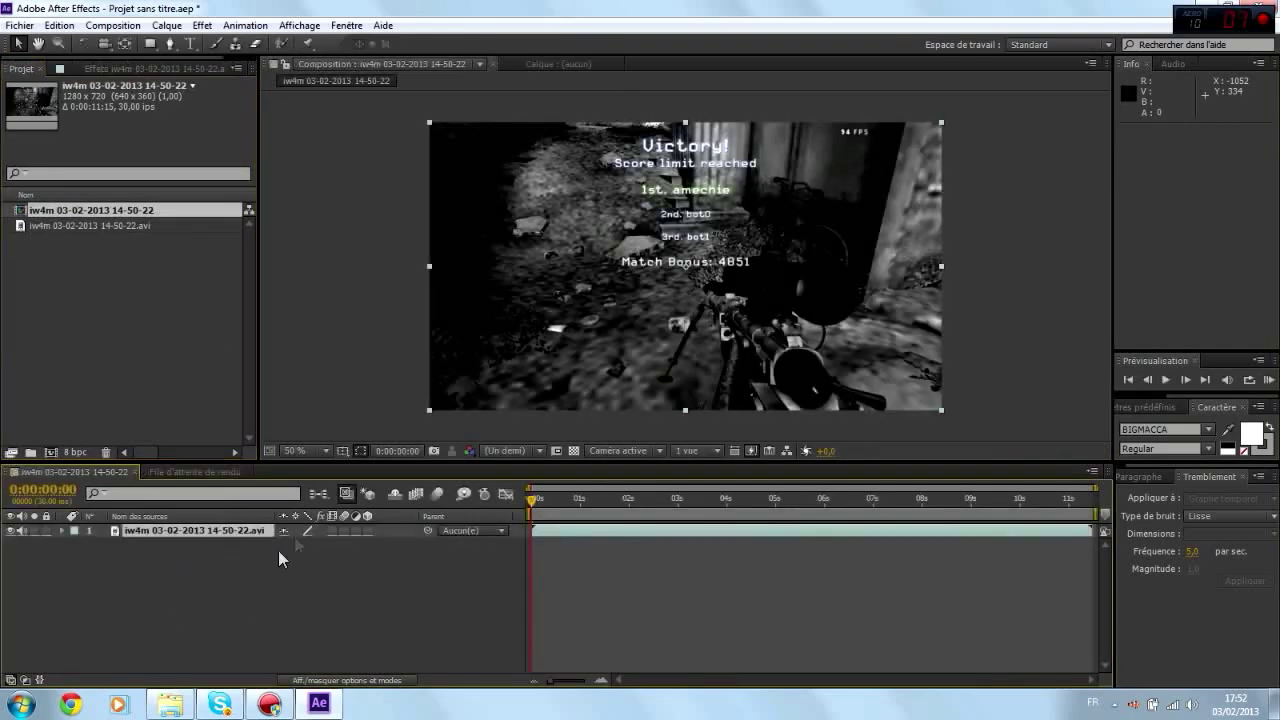
drag(535, 500, 678, 502)
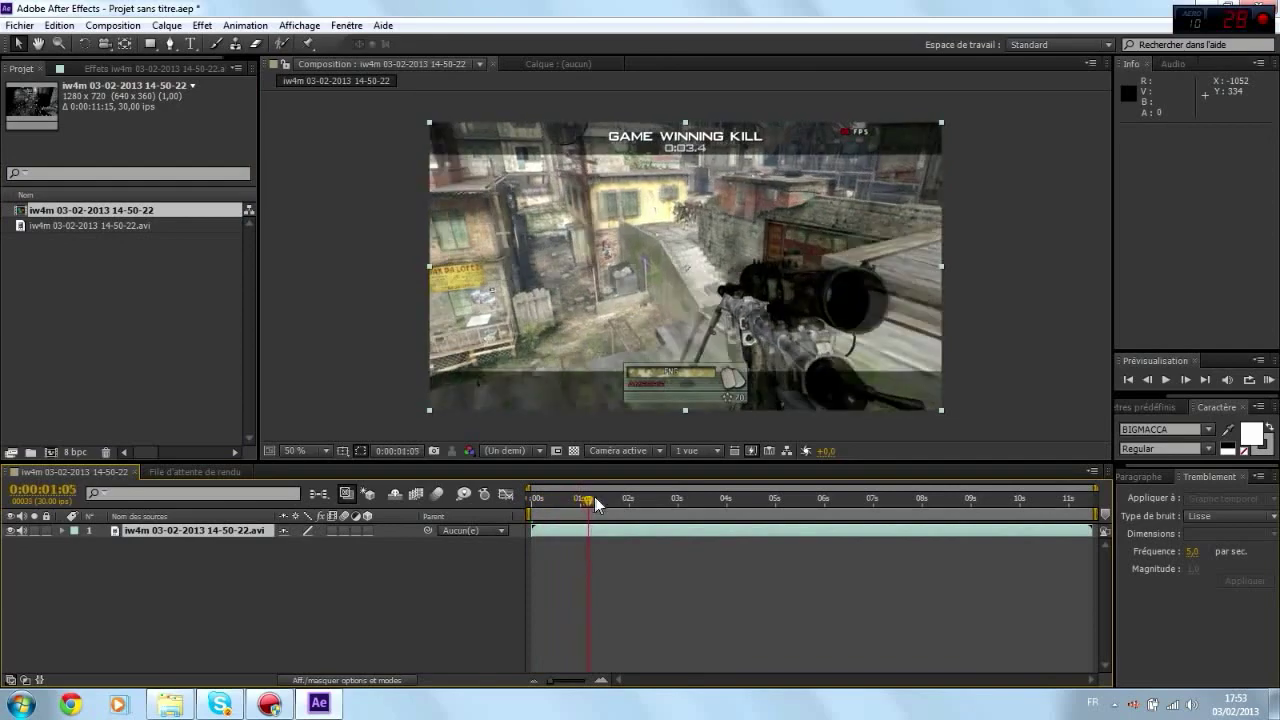
drag(678, 502, 878, 498)
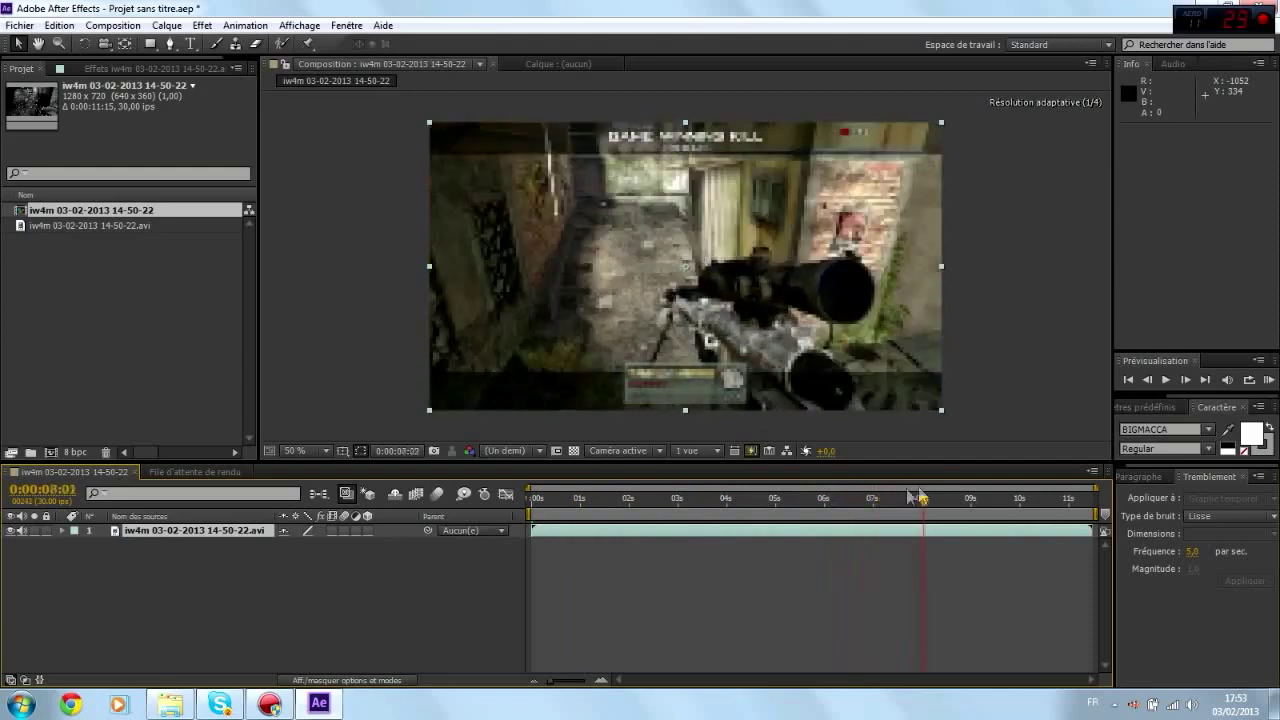
drag(878, 498, 455, 526)
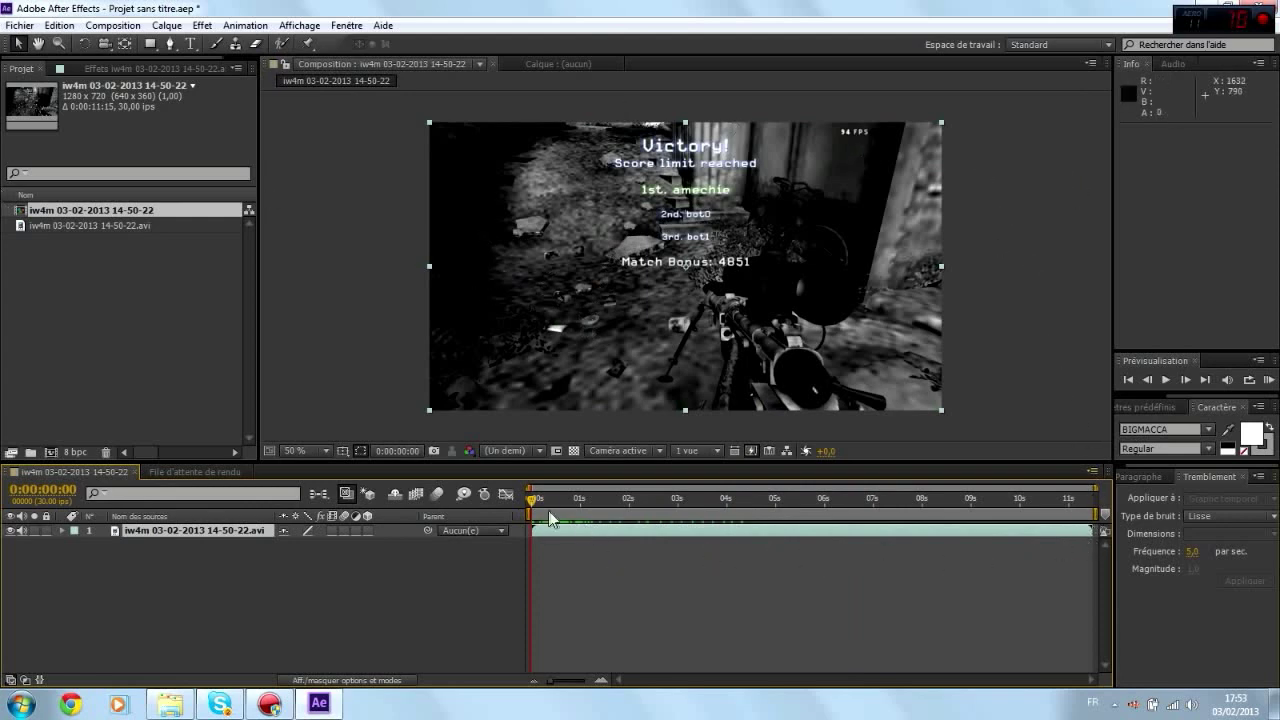
key(KP_0)
- Add the adjustment layer Calque d'effets 1 via Créer > Calque d'effets
right_click(195, 570)
mouse_move(314, 399)
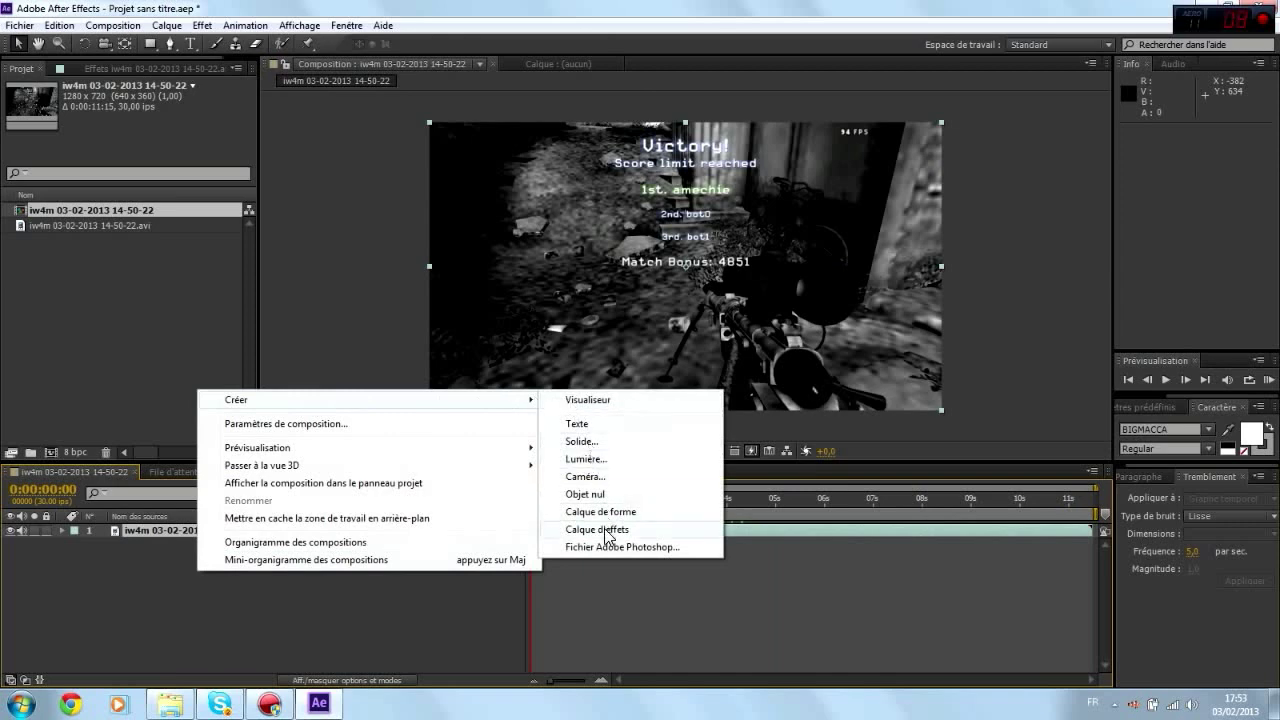
click(586, 529)
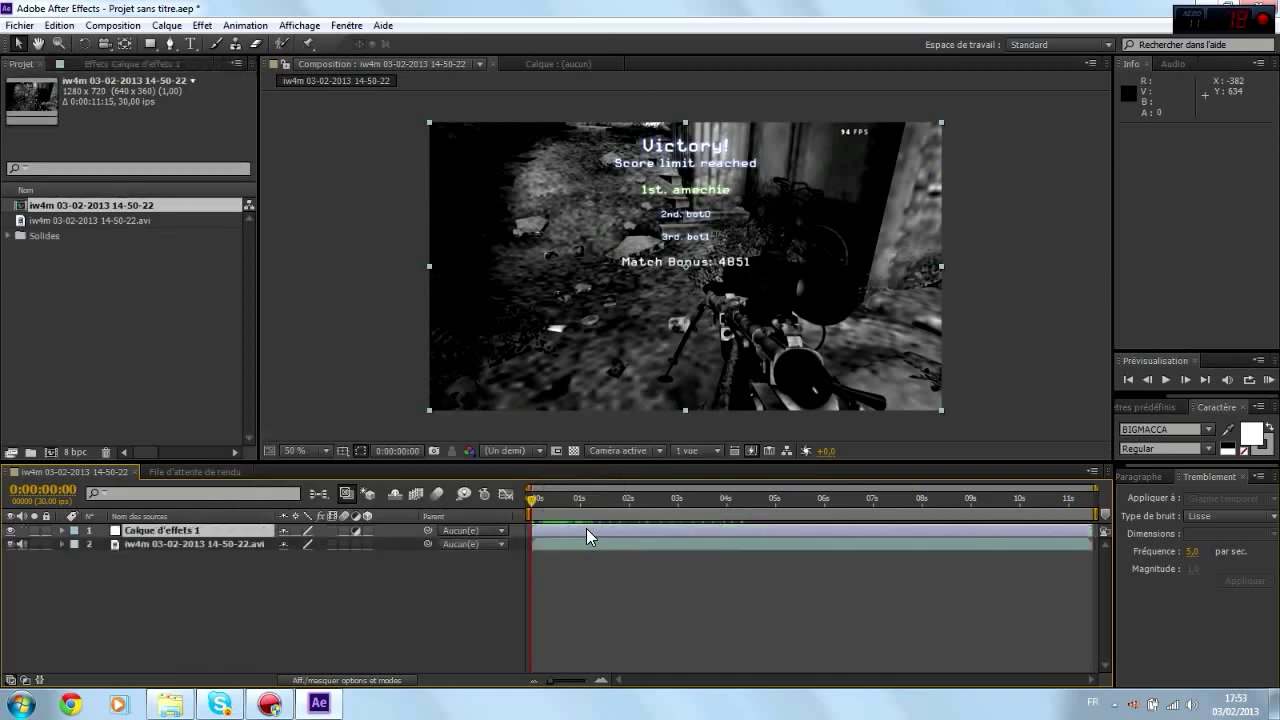
click(72, 236)
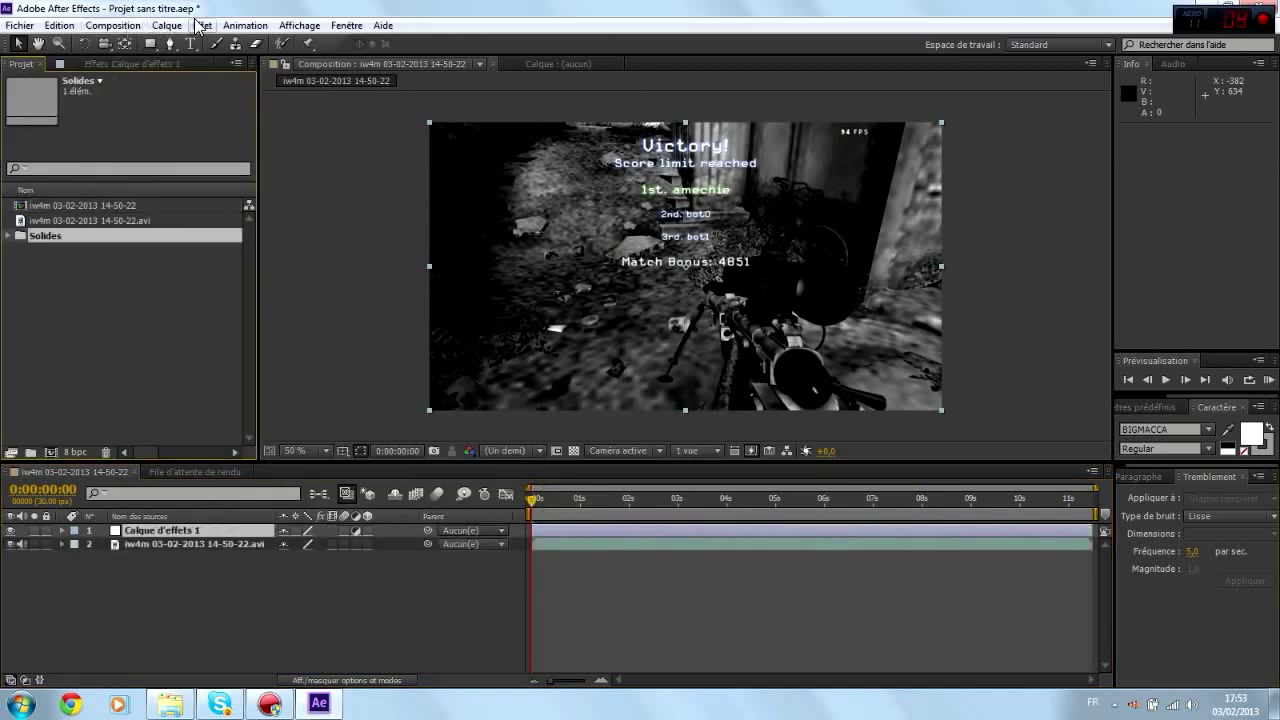
- Select Calque d'effets 1 and apply Effet > Video Copilot > Twitch to it
click(199, 25)
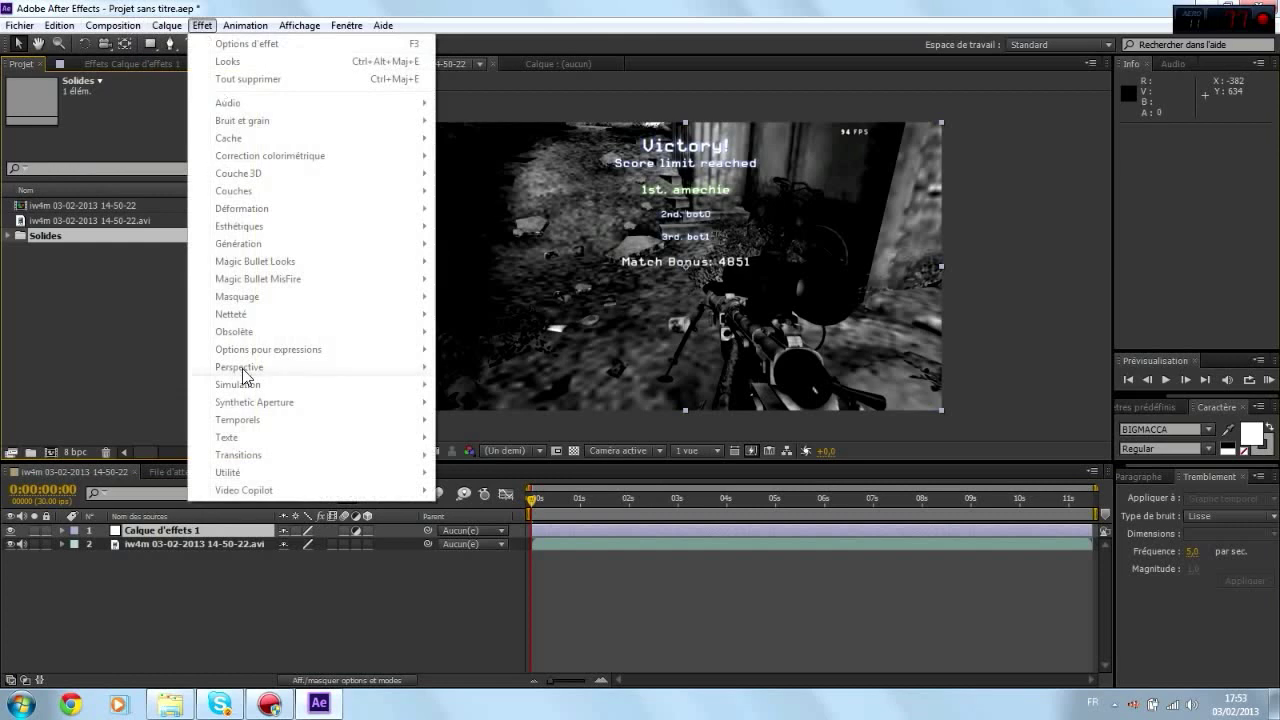
click(170, 540)
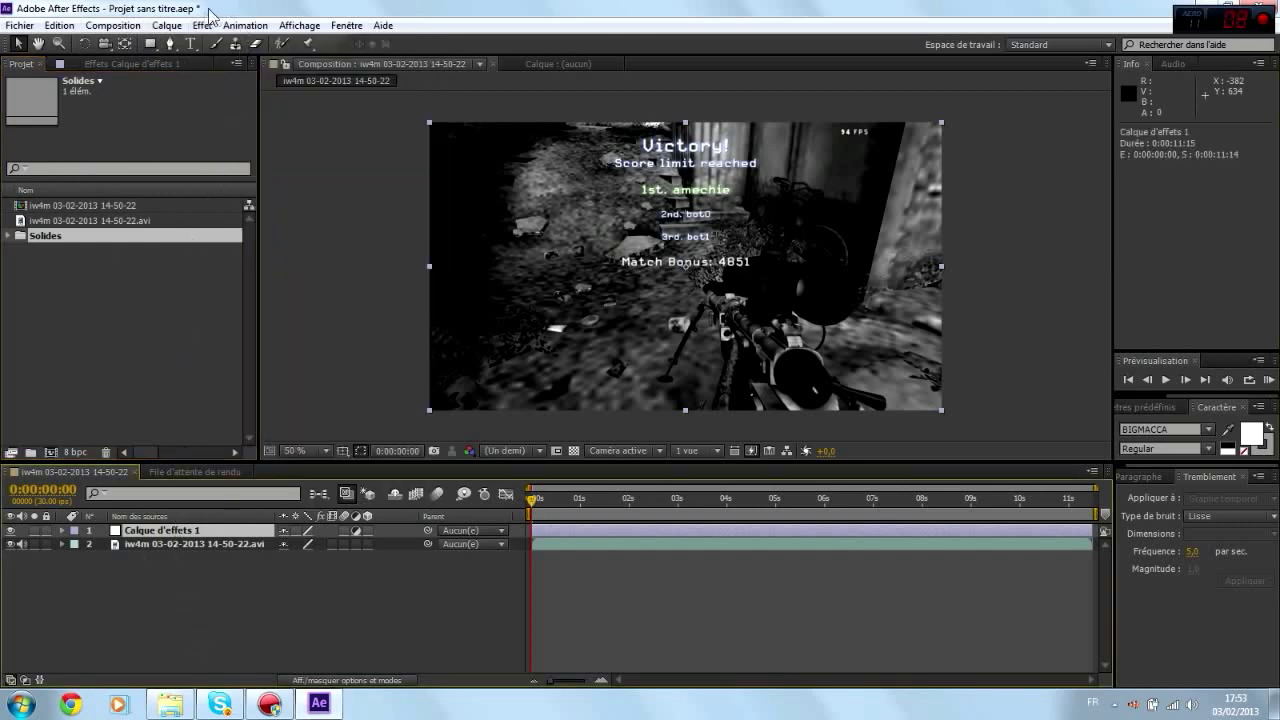
click(202, 25)
mouse_move(265, 497)
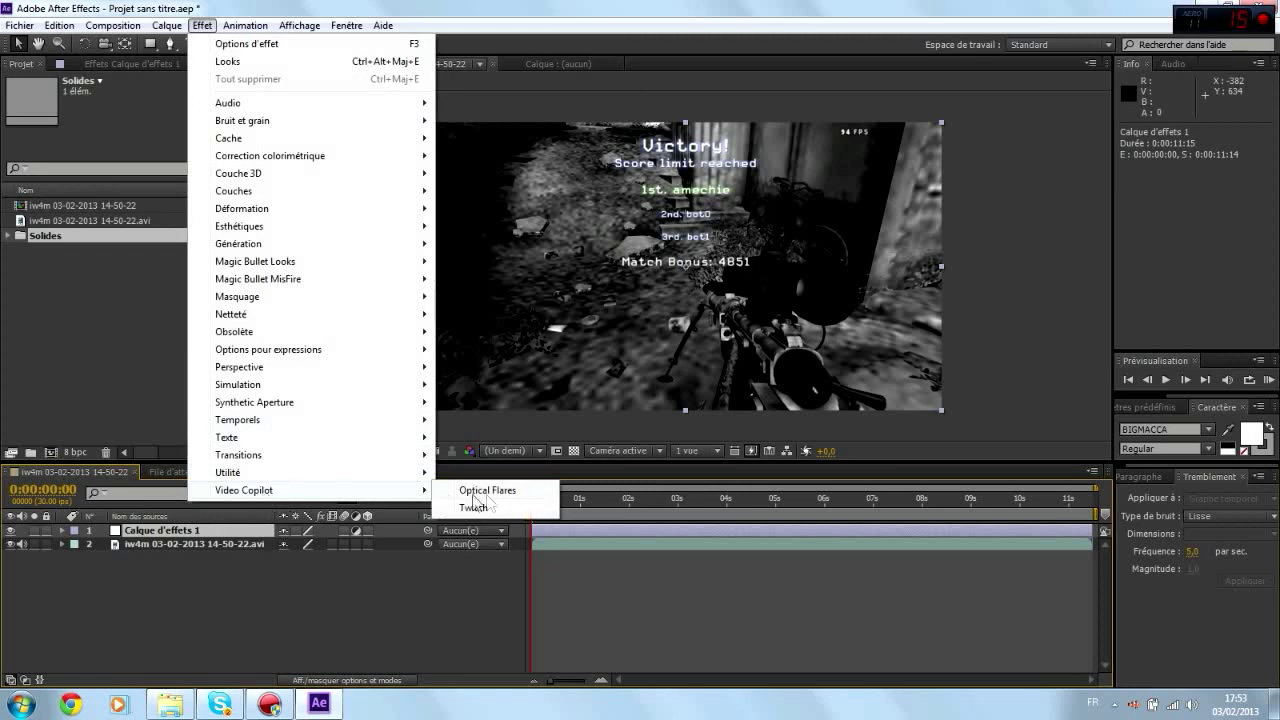
click(475, 508)
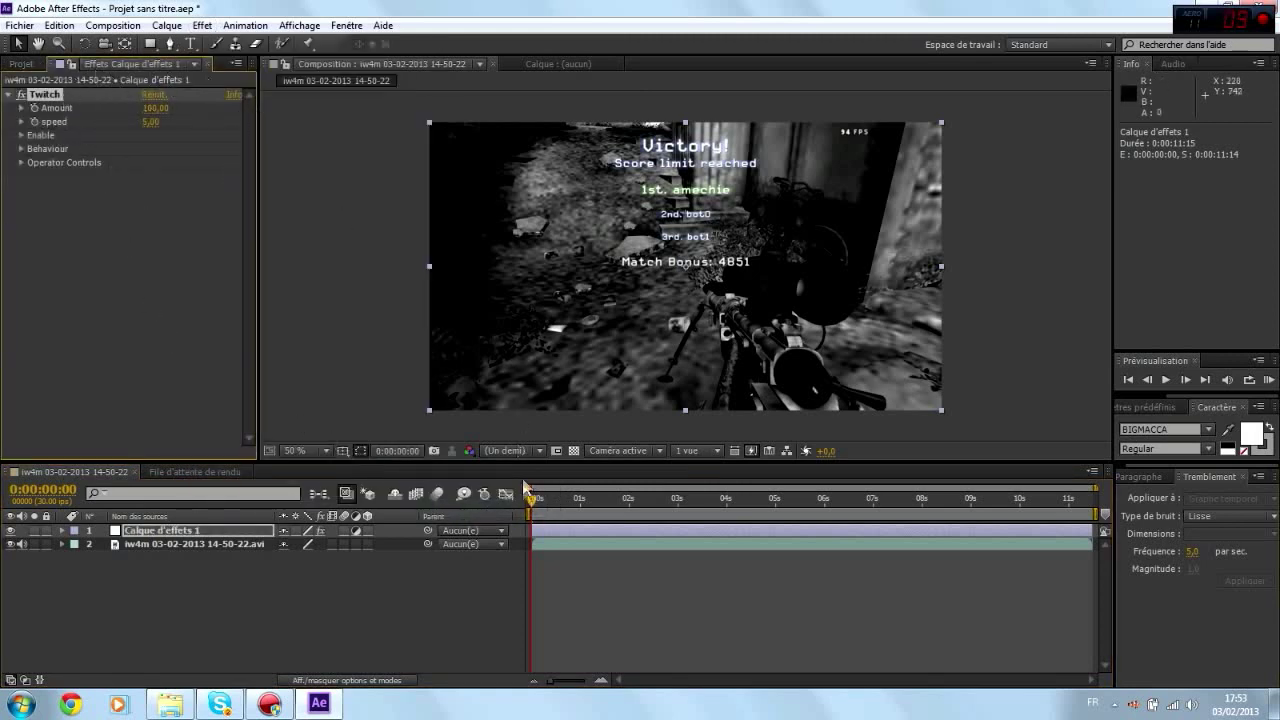
- Trim and slide the Calque d'effets 1 bar to about 0:00:05:12–0:00:06:00, scrubbing to check
drag(557, 531, 1025, 531)
drag(1046, 538, 695, 535)
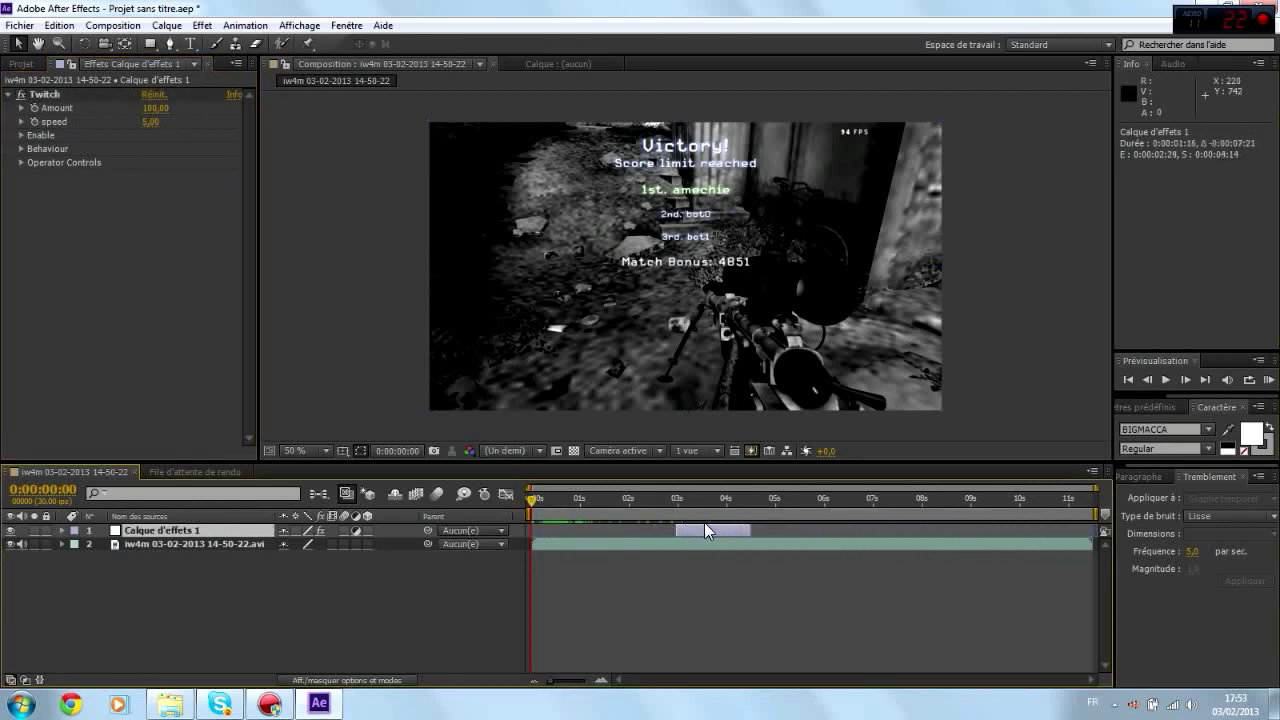
drag(680, 530, 672, 540)
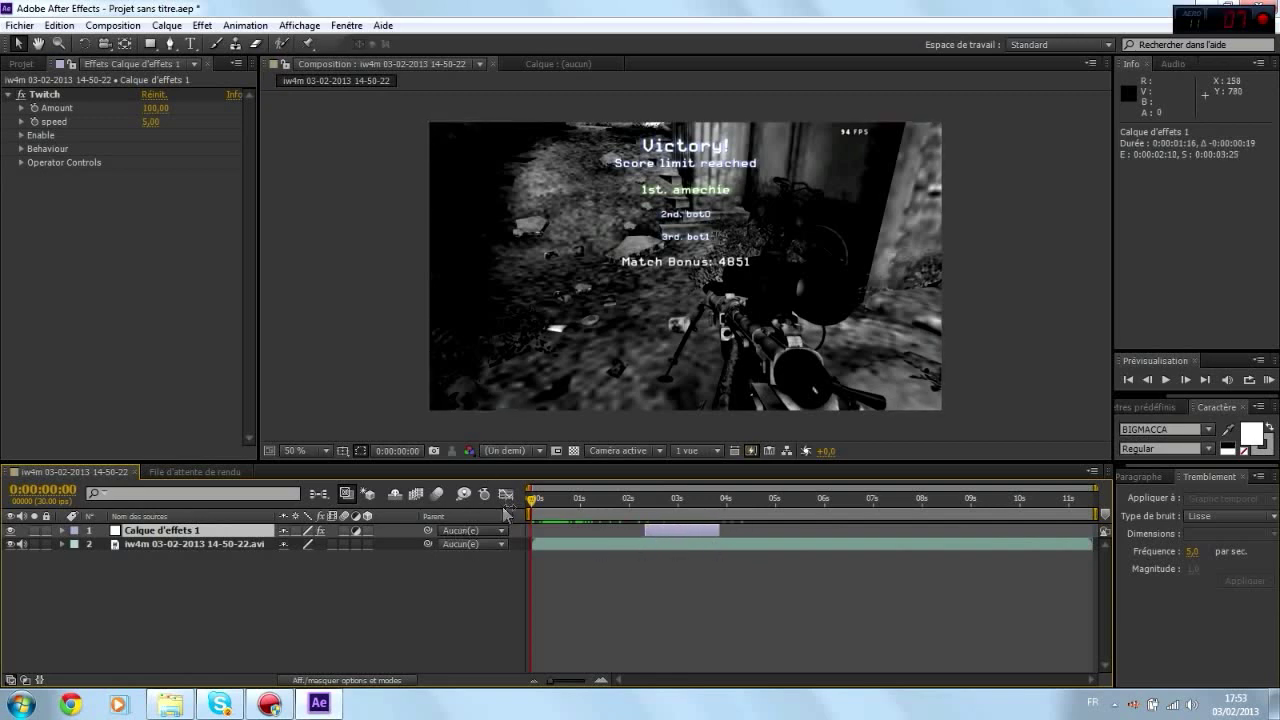
drag(533, 508, 593, 500)
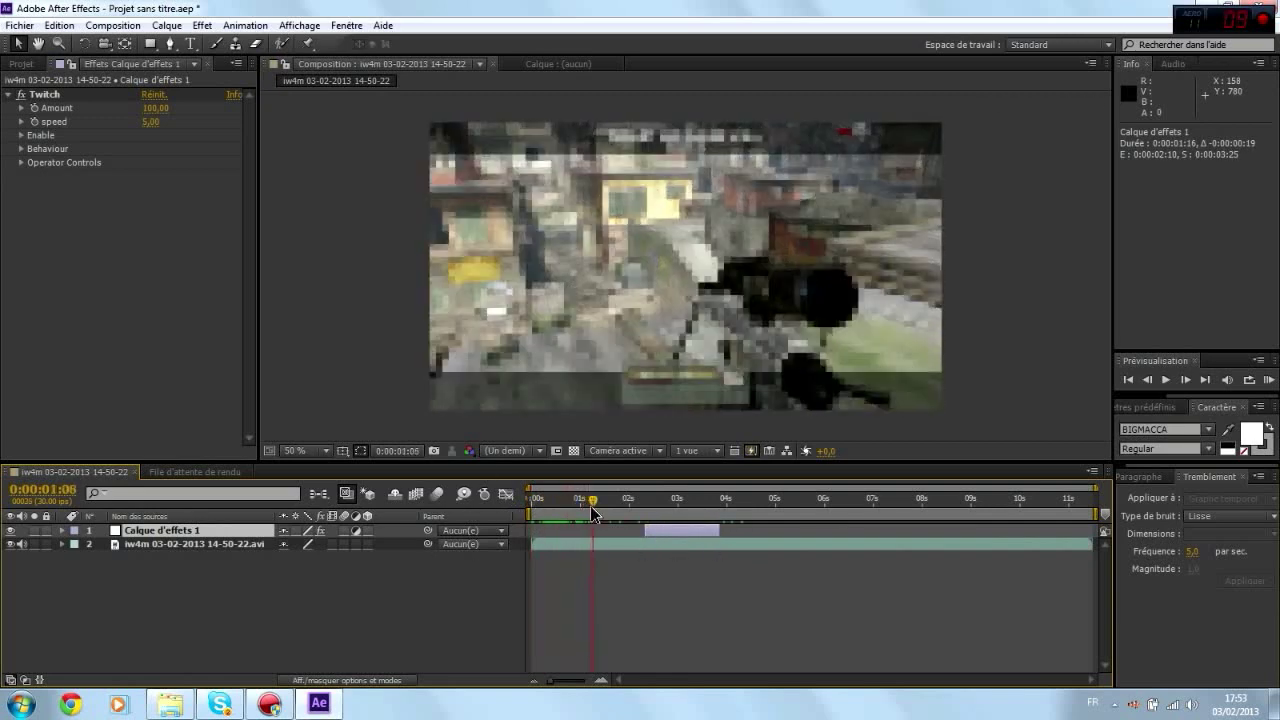
drag(670, 530, 778, 540)
mouse_move(588, 496)
mouse_down()
mouse_move(848, 535)
mouse_move(839, 530)
mouse_up()
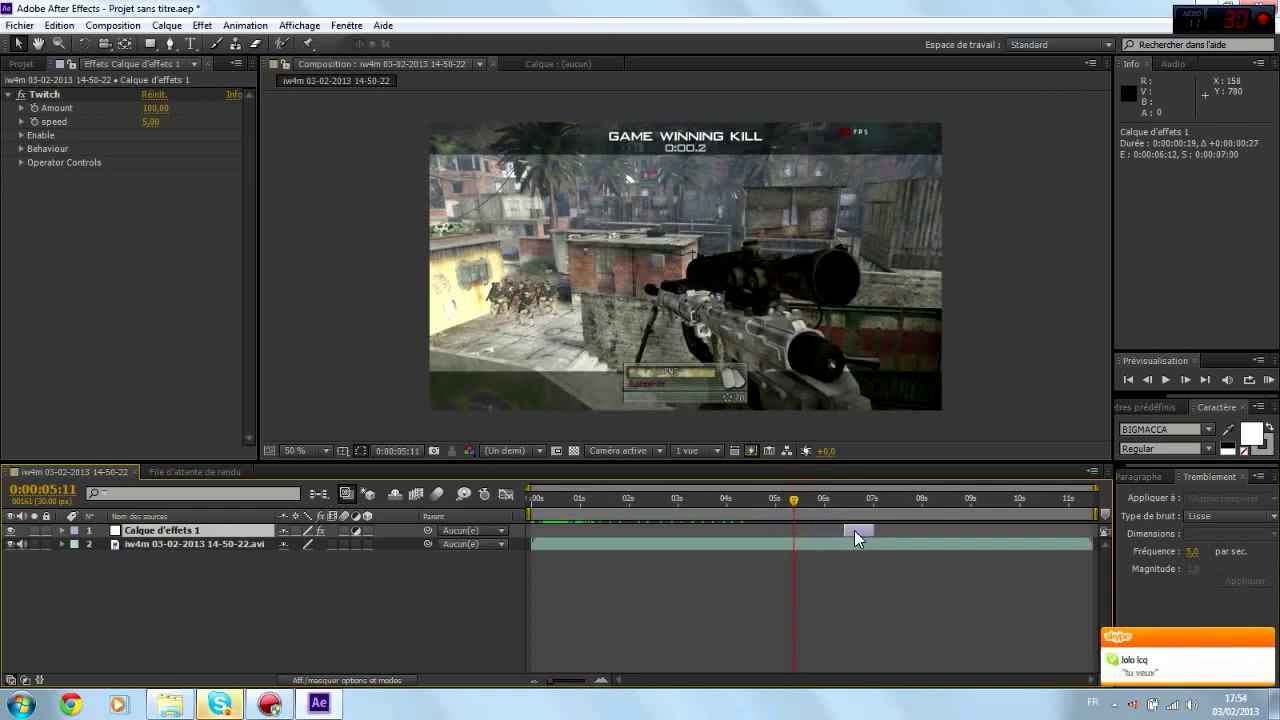
drag(854, 530, 832, 530)
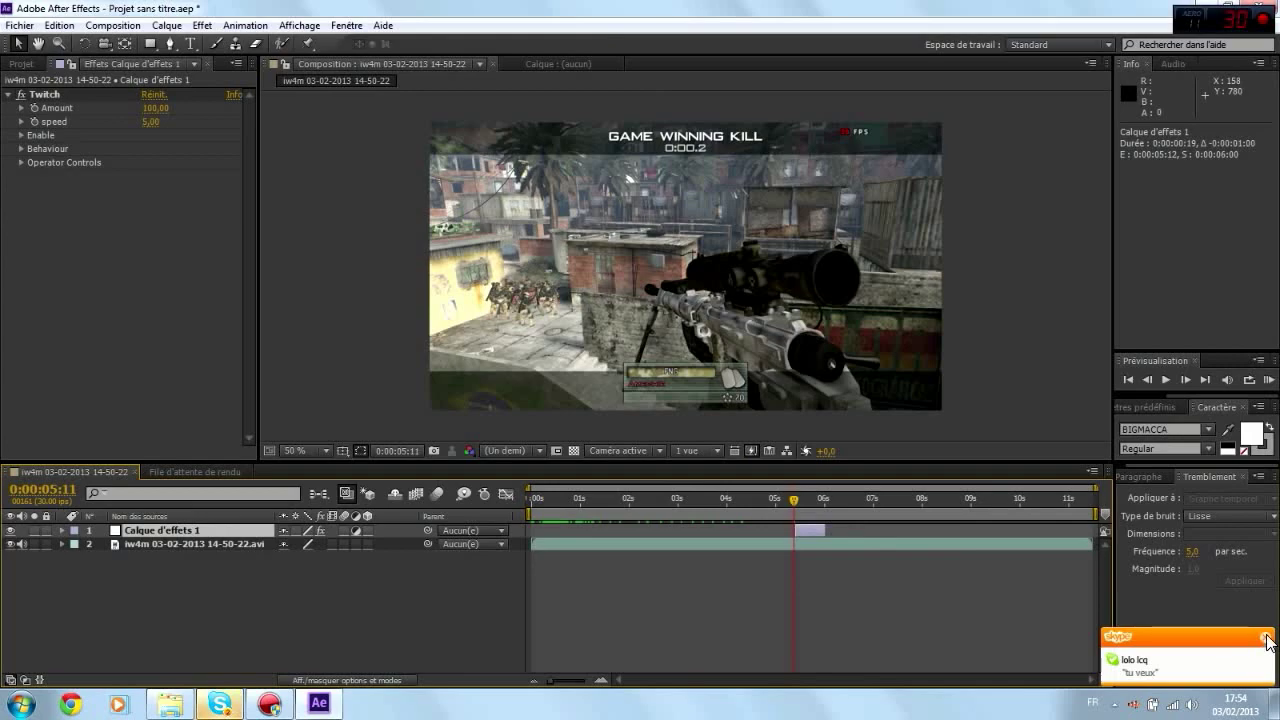
- Switch Skype's status to Ne pas déranger, confirm with OK, and minimize Skype
click(222, 705)
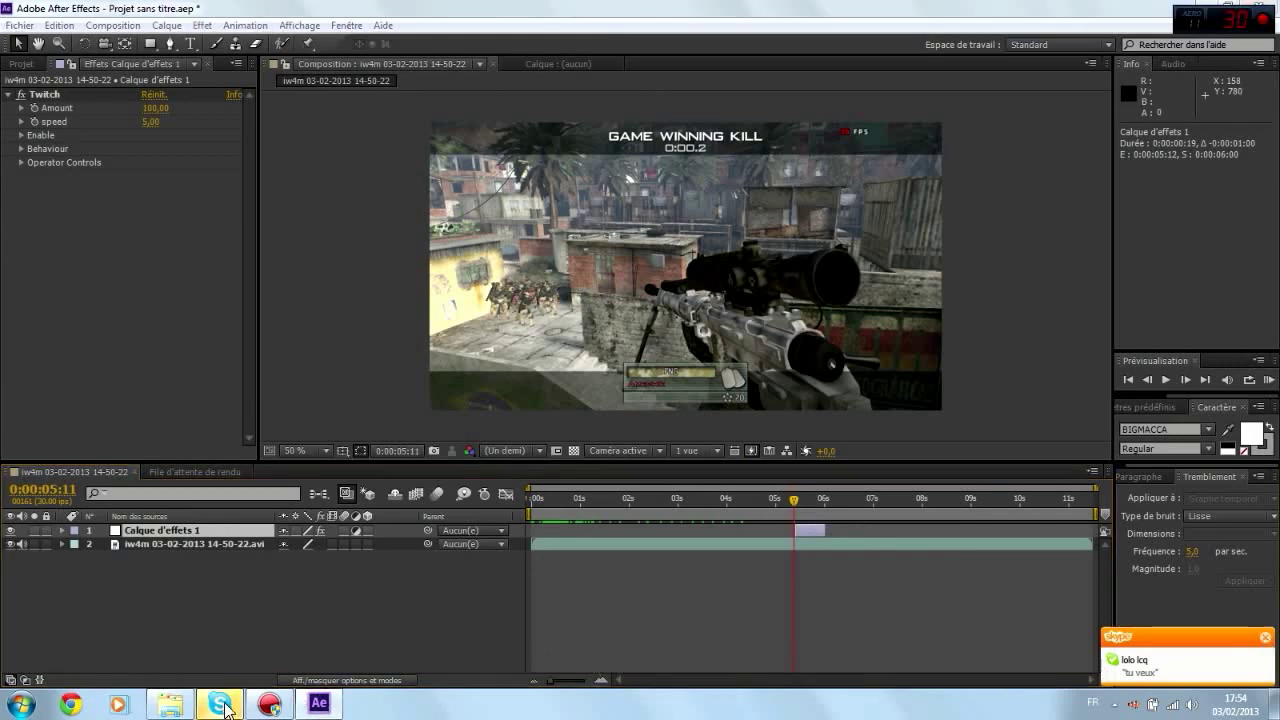
click(222, 705)
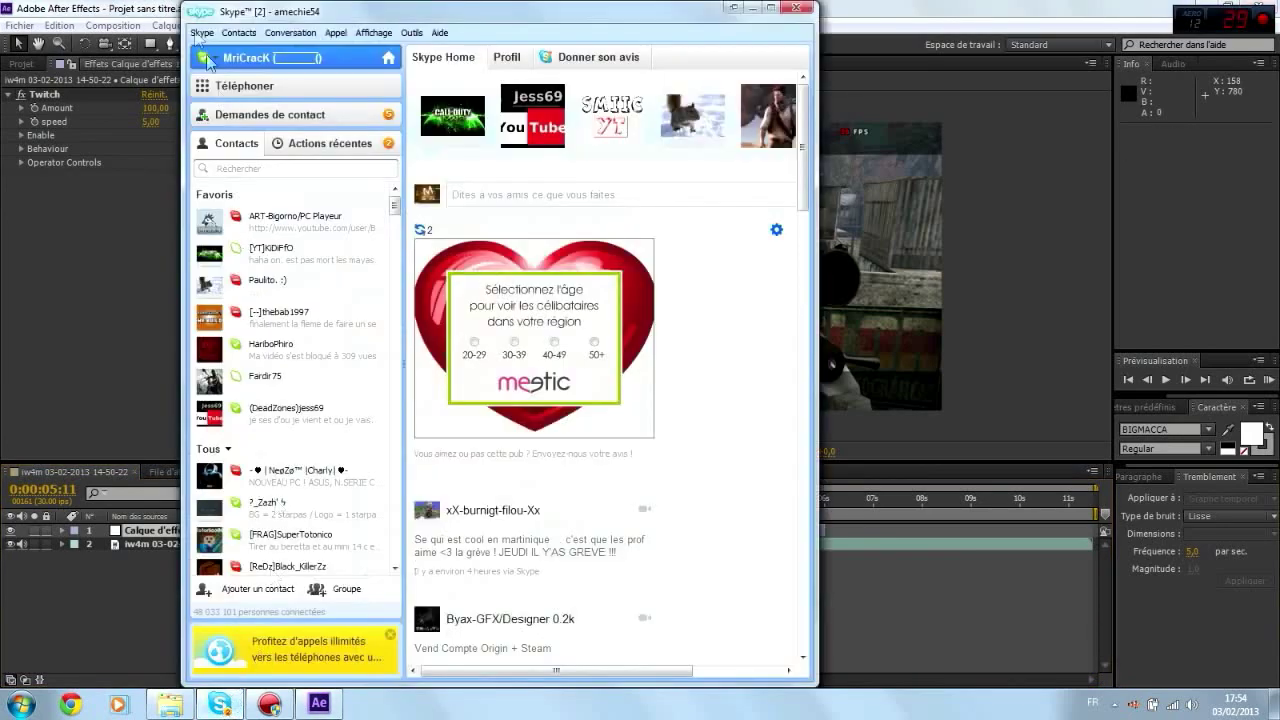
click(203, 57)
click(240, 110)
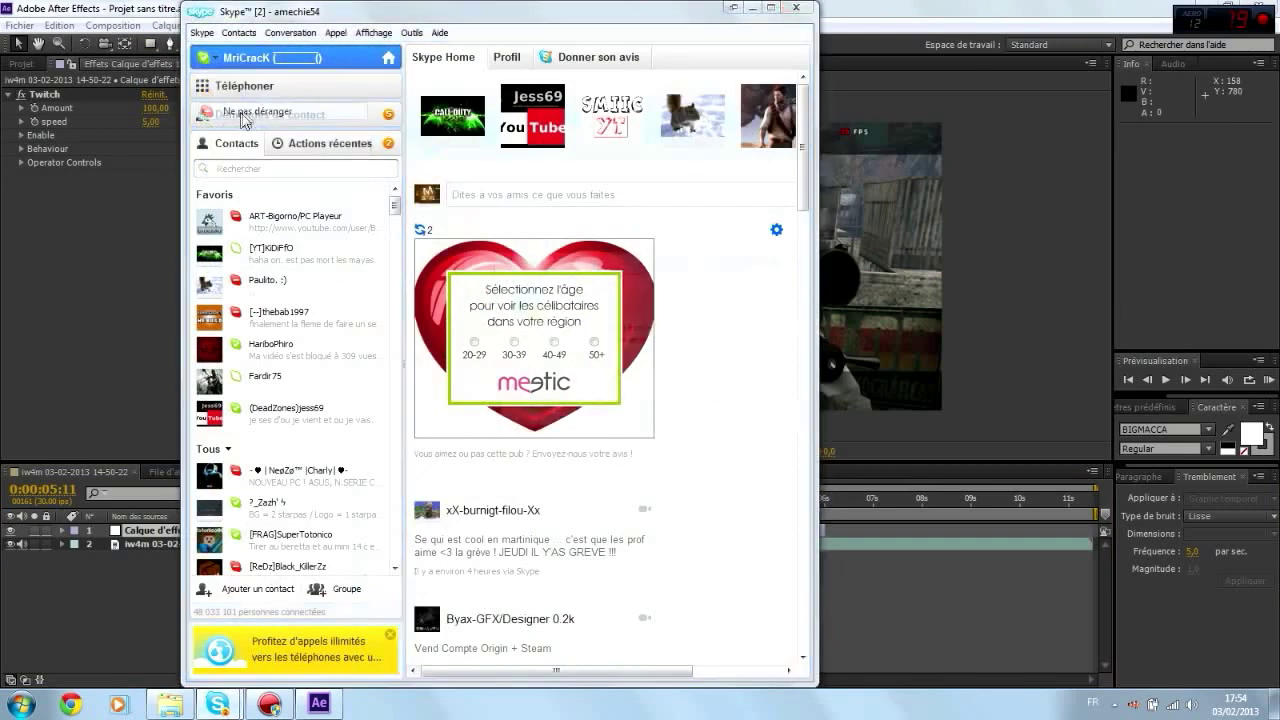
click(740, 414)
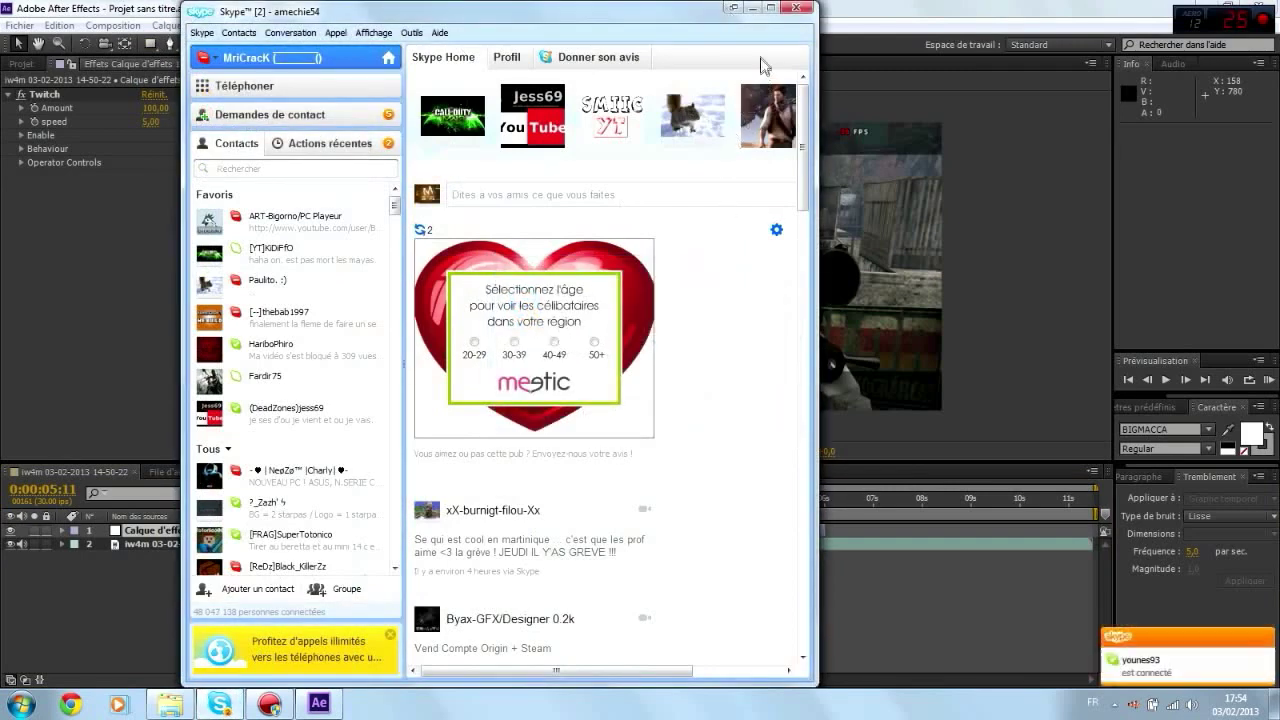
click(748, 8)
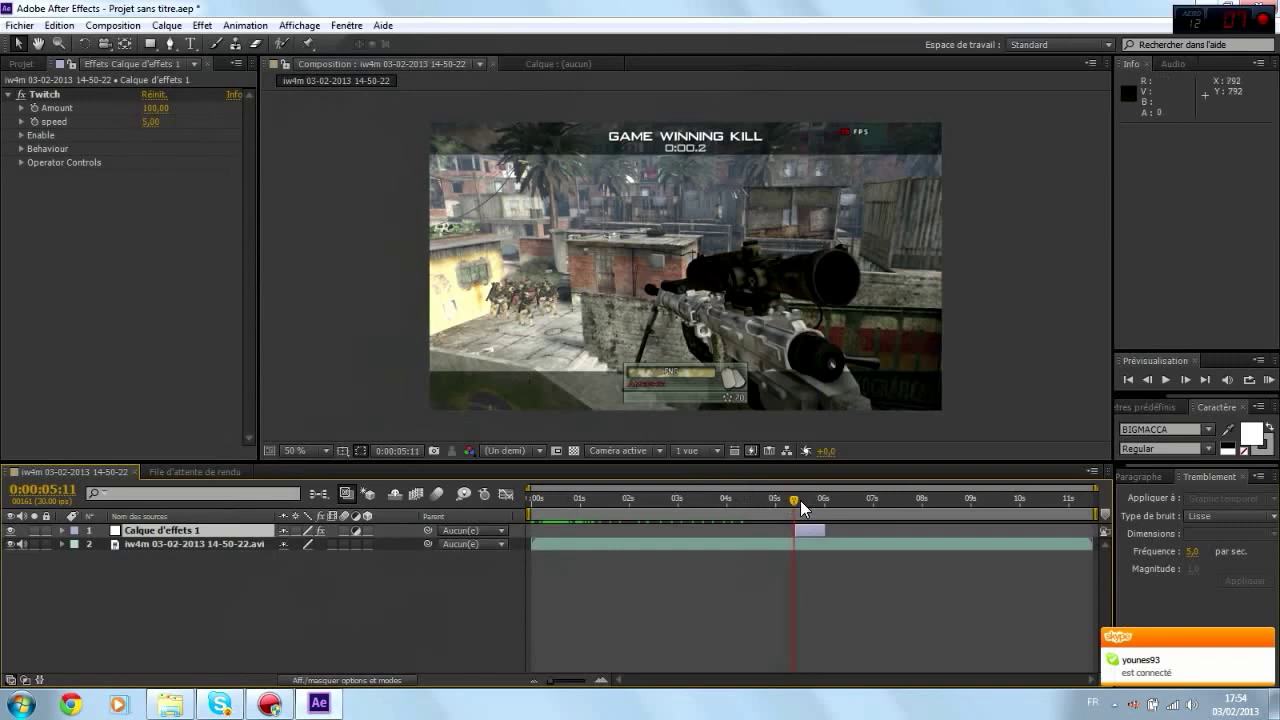
- Turn on the Twitch effect's Time and Blur glitch options
mouse_move(794, 496)
mouse_down()
mouse_move(810, 494)
mouse_move(782, 494)
mouse_up()
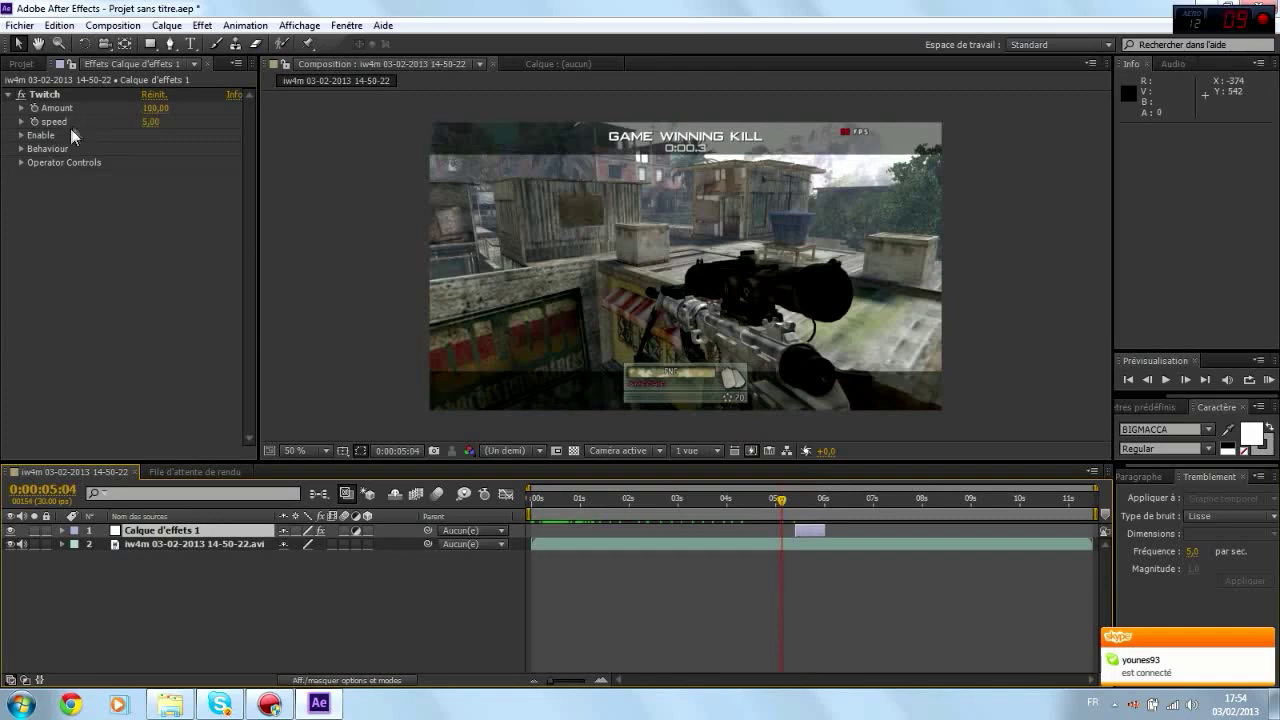
click(21, 135)
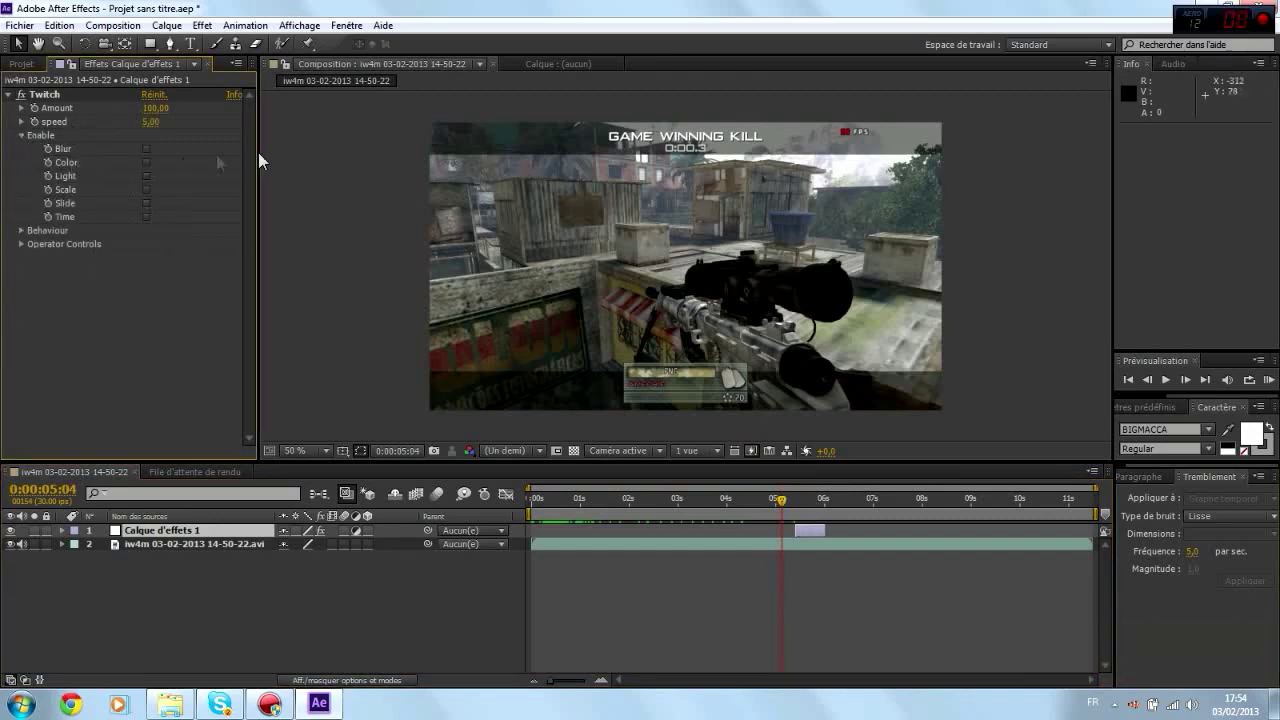
click(147, 217)
click(147, 149)
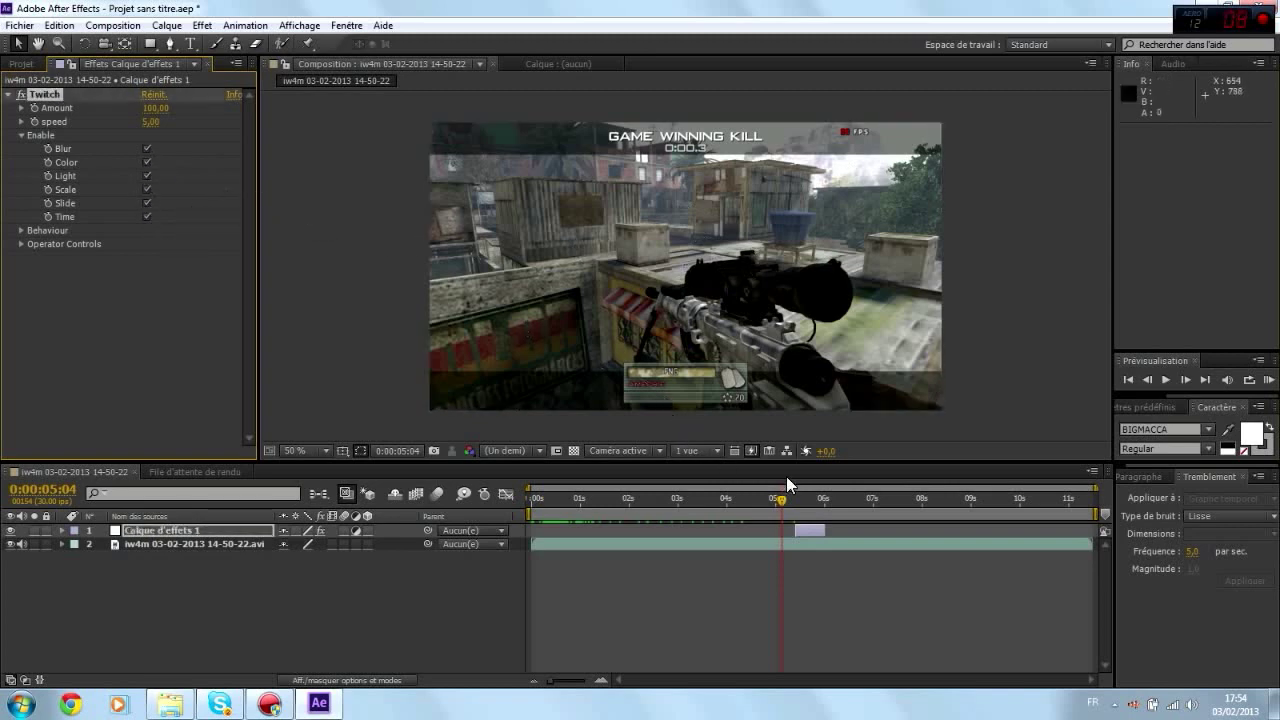
- Scrub through the glitch span and stop at about 0:00:05:13
drag(782, 496, 802, 496)
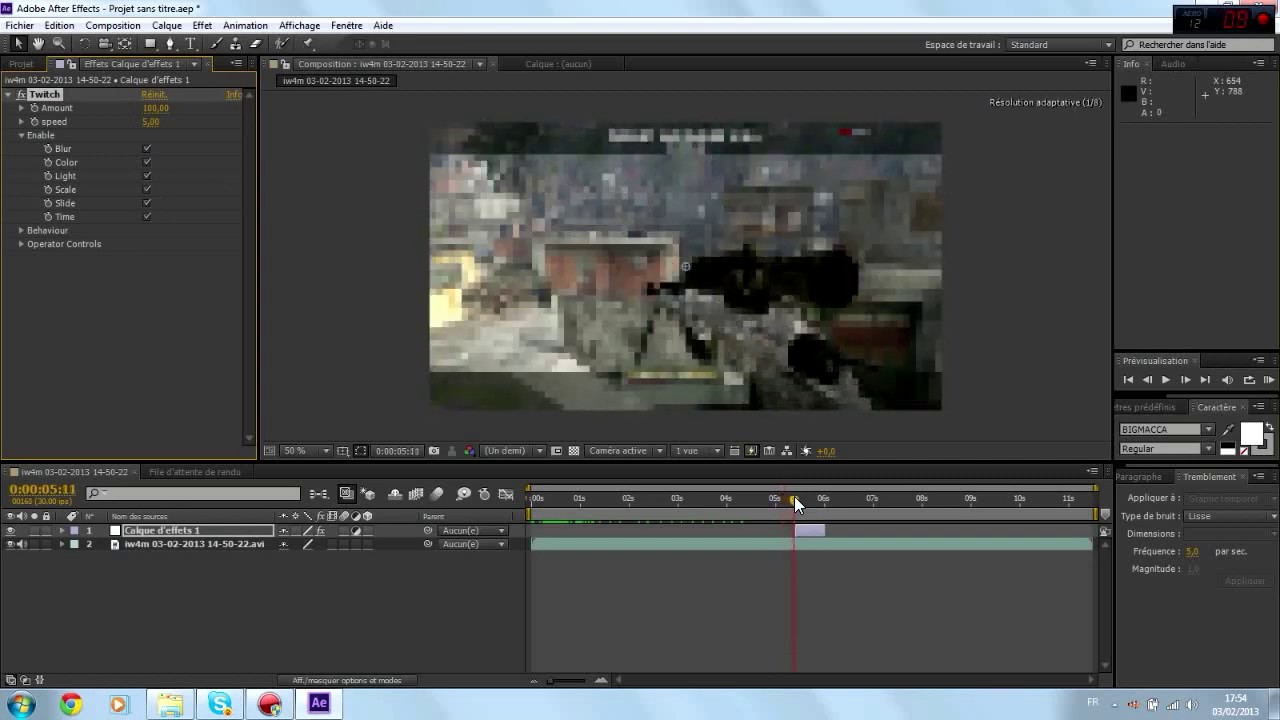
drag(802, 496, 838, 498)
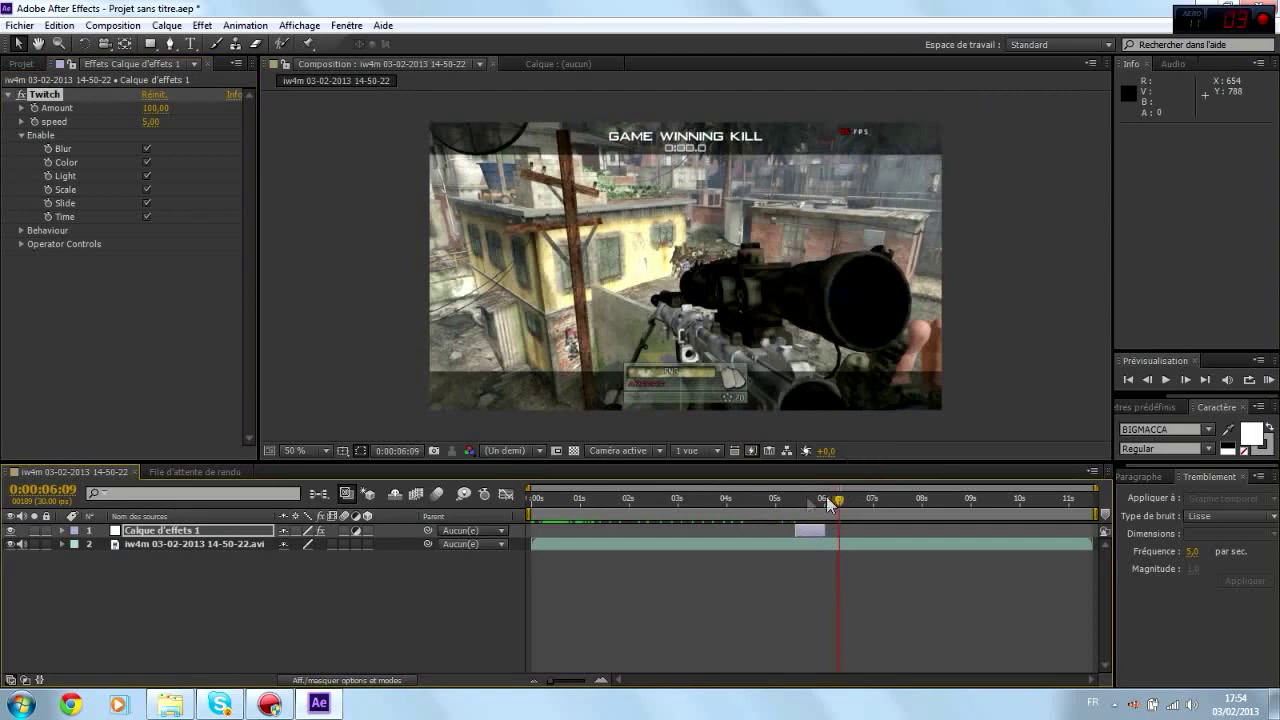
drag(826, 496, 780, 496)
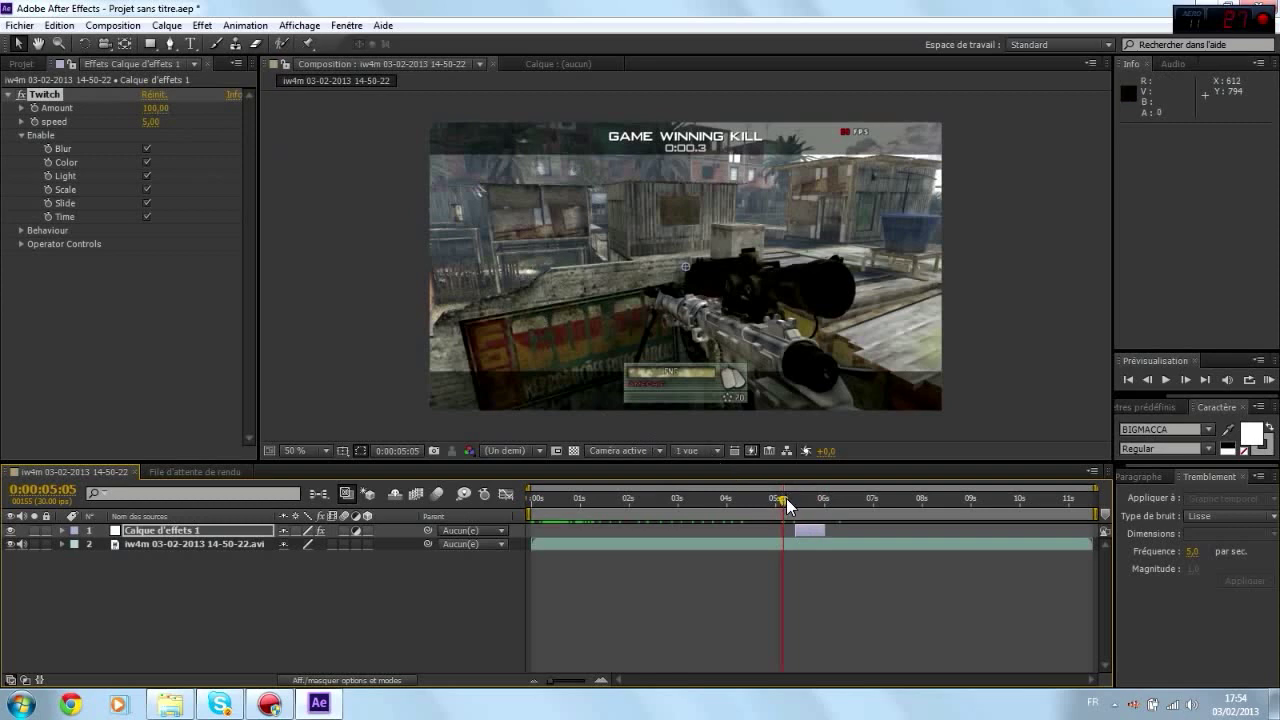
drag(783, 499, 796, 498)
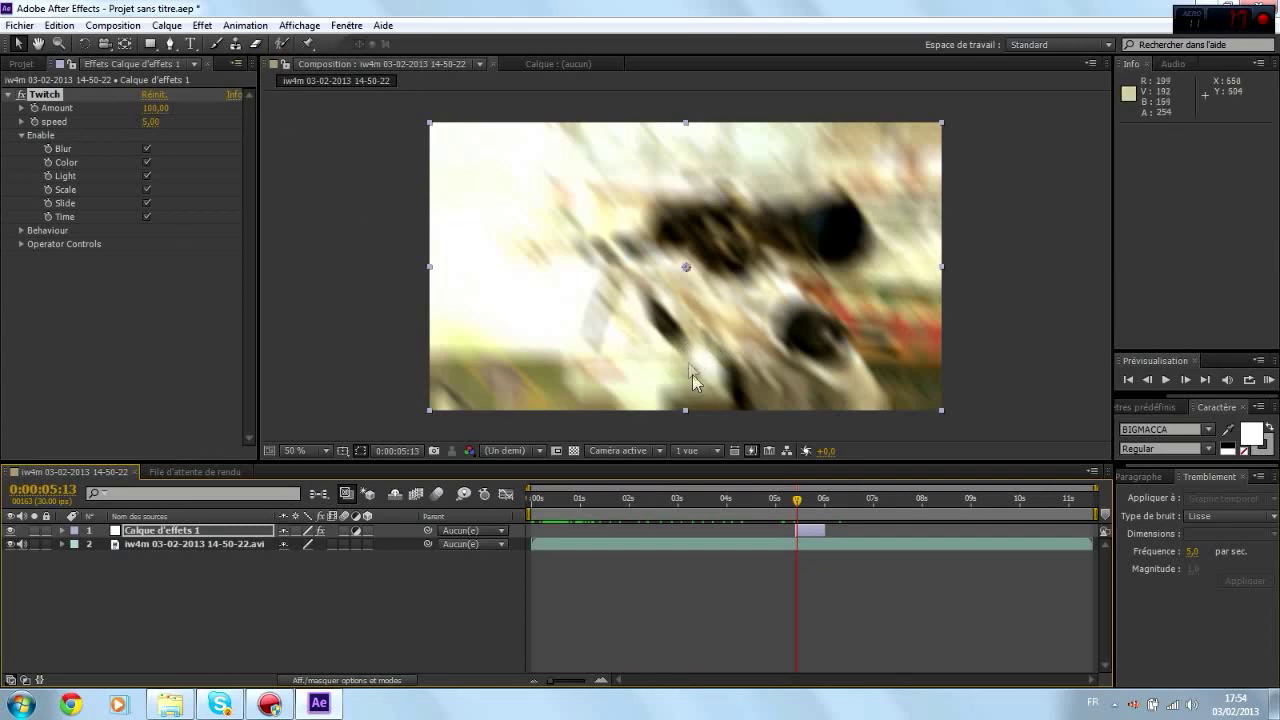
- Lower Twitch speed to 2 and Amount to 81, then scrub the glitched frames to check
drag(151, 122, 146, 123)
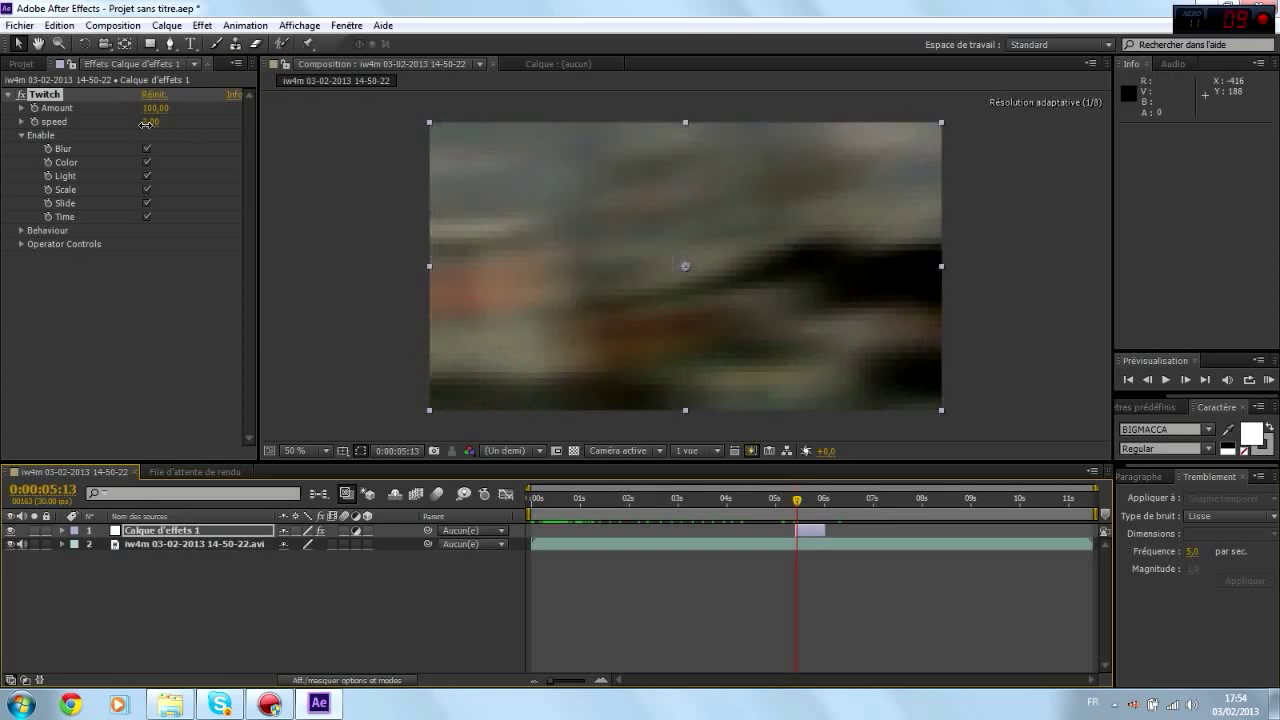
drag(155, 107, 141, 109)
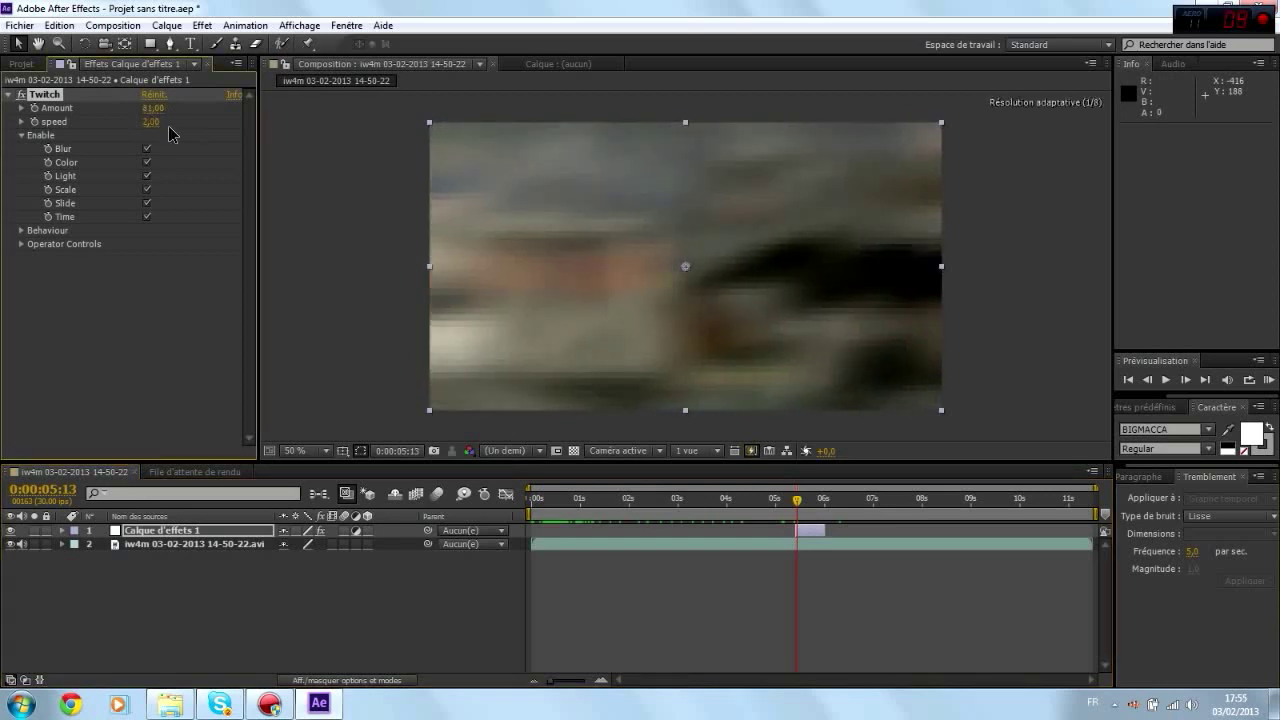
mouse_move(794, 494)
mouse_down()
mouse_move(837, 503)
mouse_move(797, 495)
mouse_move(788, 505)
mouse_move(802, 498)
mouse_move(815, 526)
mouse_up()
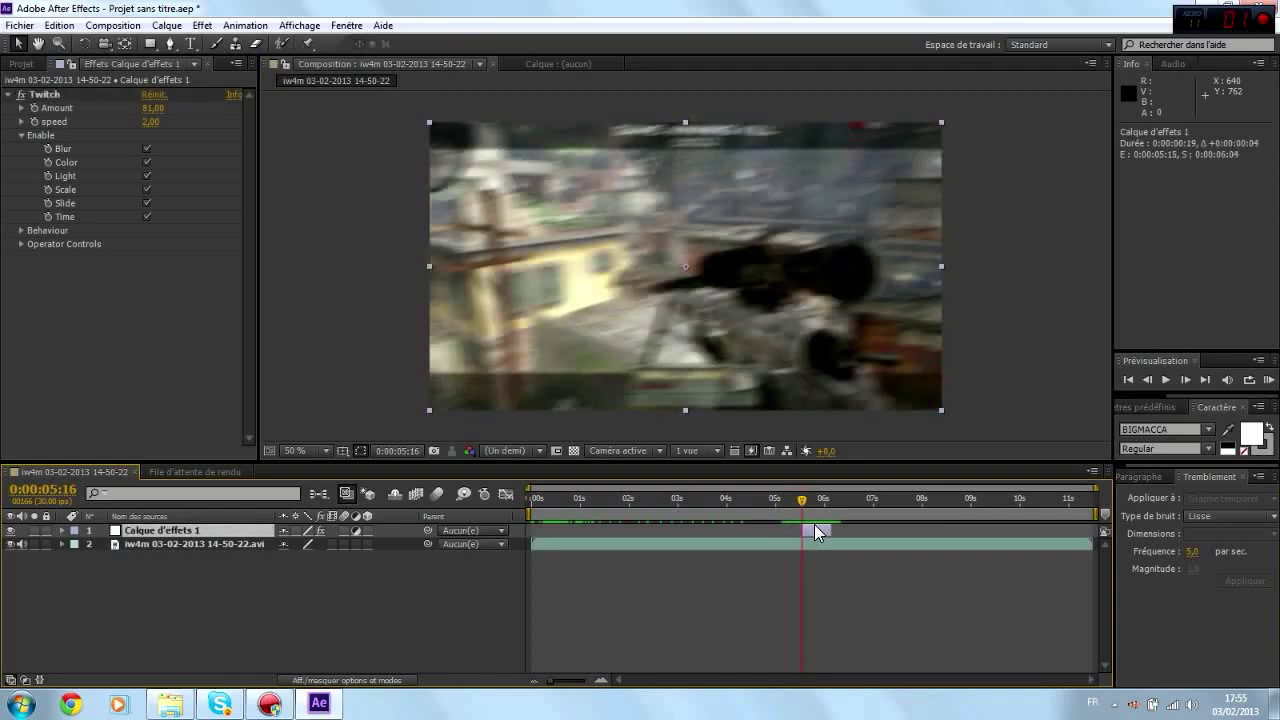
mouse_move(802, 502)
mouse_down()
mouse_move(830, 511)
mouse_move(797, 520)
mouse_move(815, 526)
mouse_move(800, 502)
mouse_move(823, 530)
mouse_up()
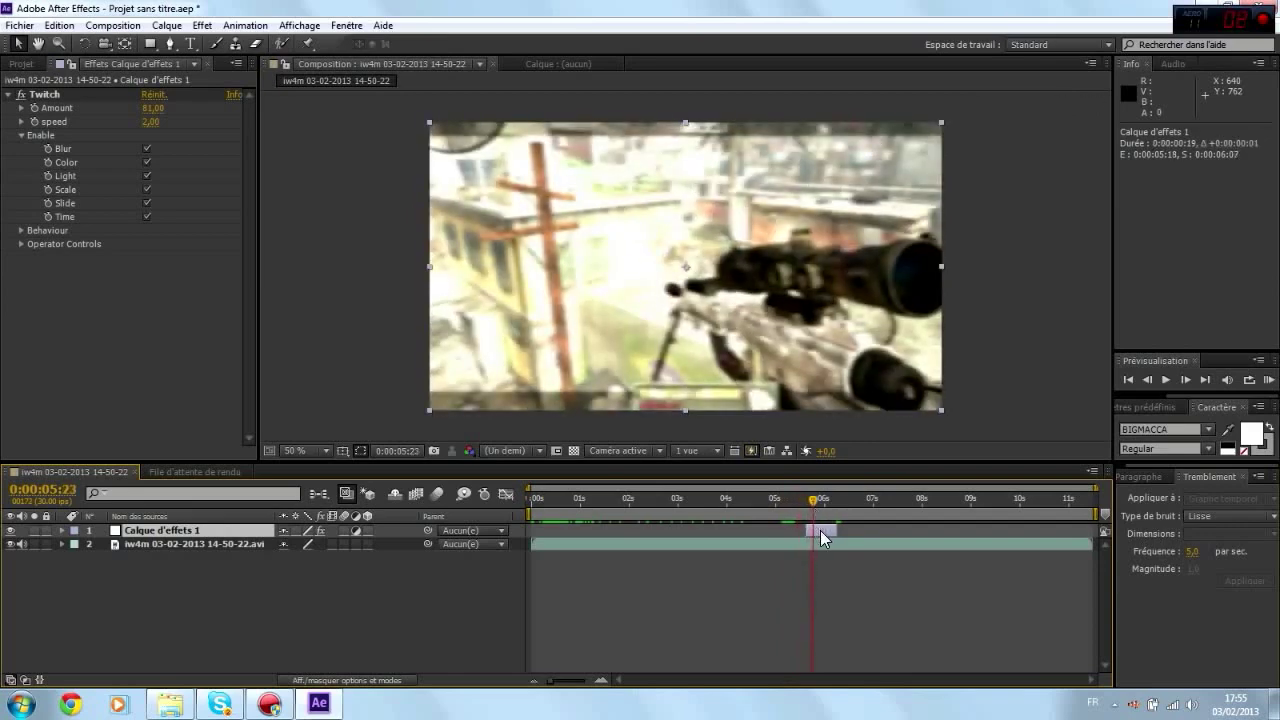
drag(812, 503, 824, 510)
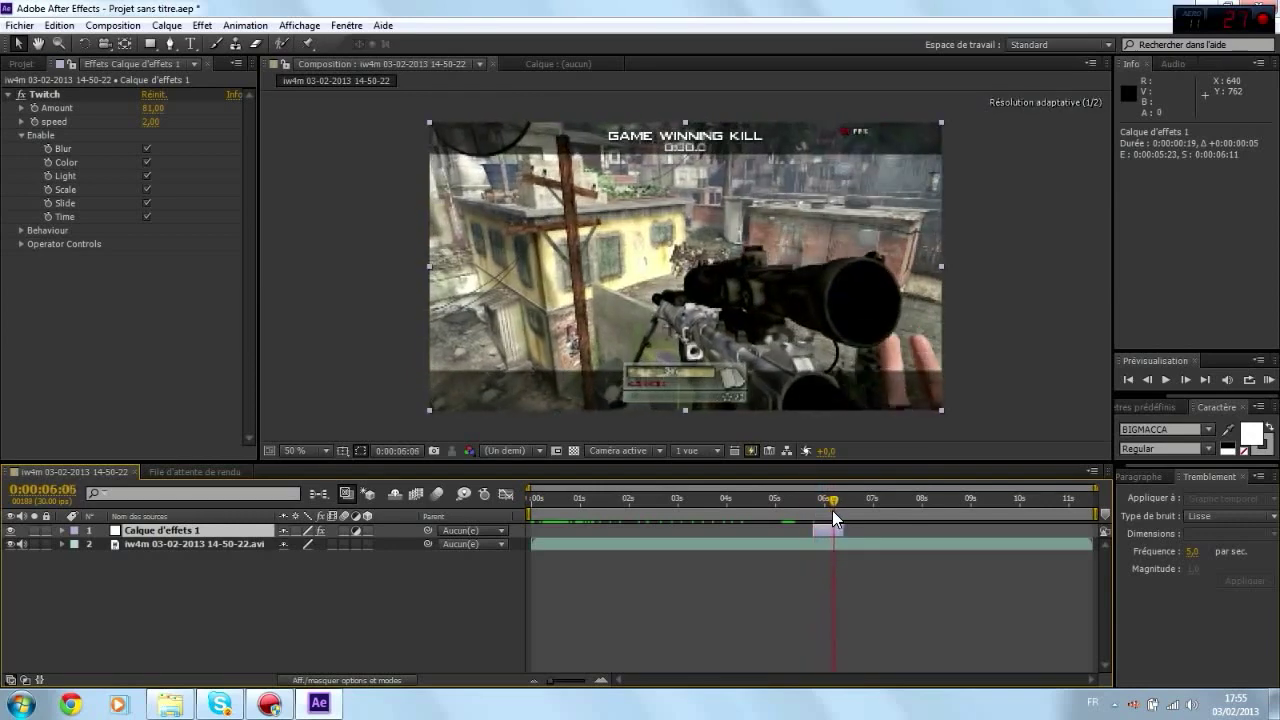
drag(824, 510, 719, 506)
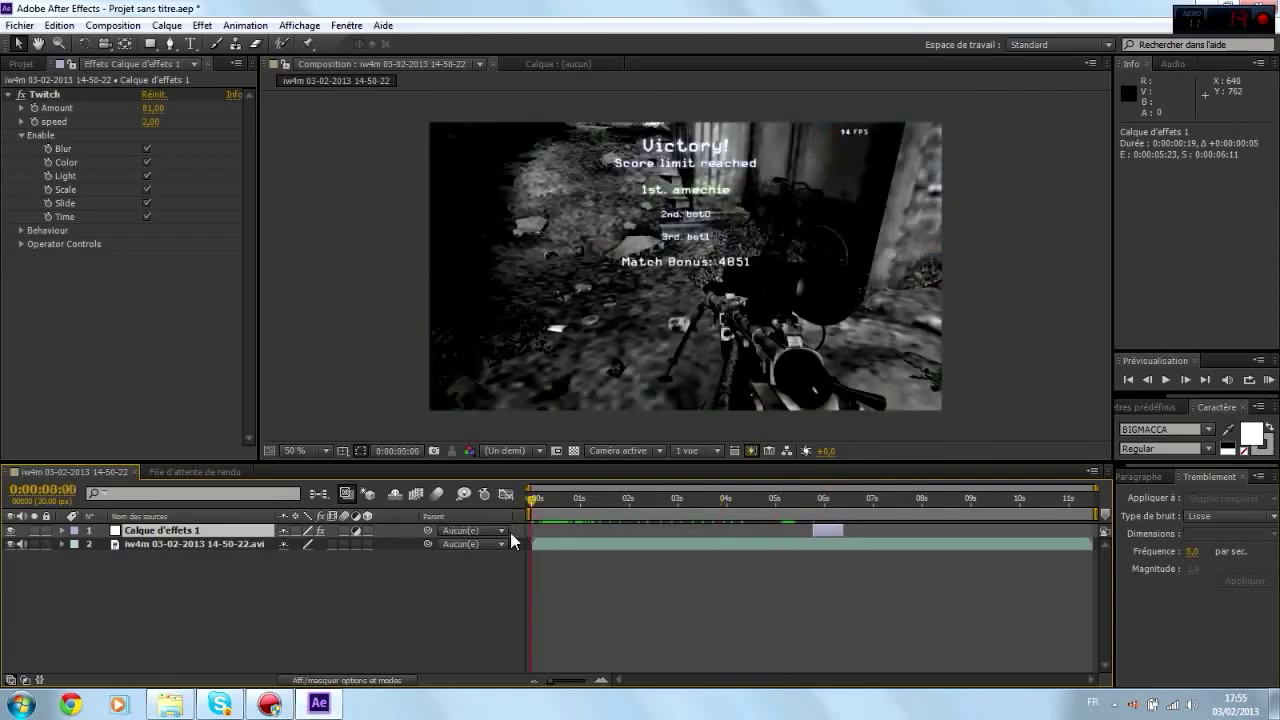
- Preview the glitch from an earlier frame twice, then expand Twitch's Behaviour settings
drag(612, 518, 666, 520)
key(KP_0)
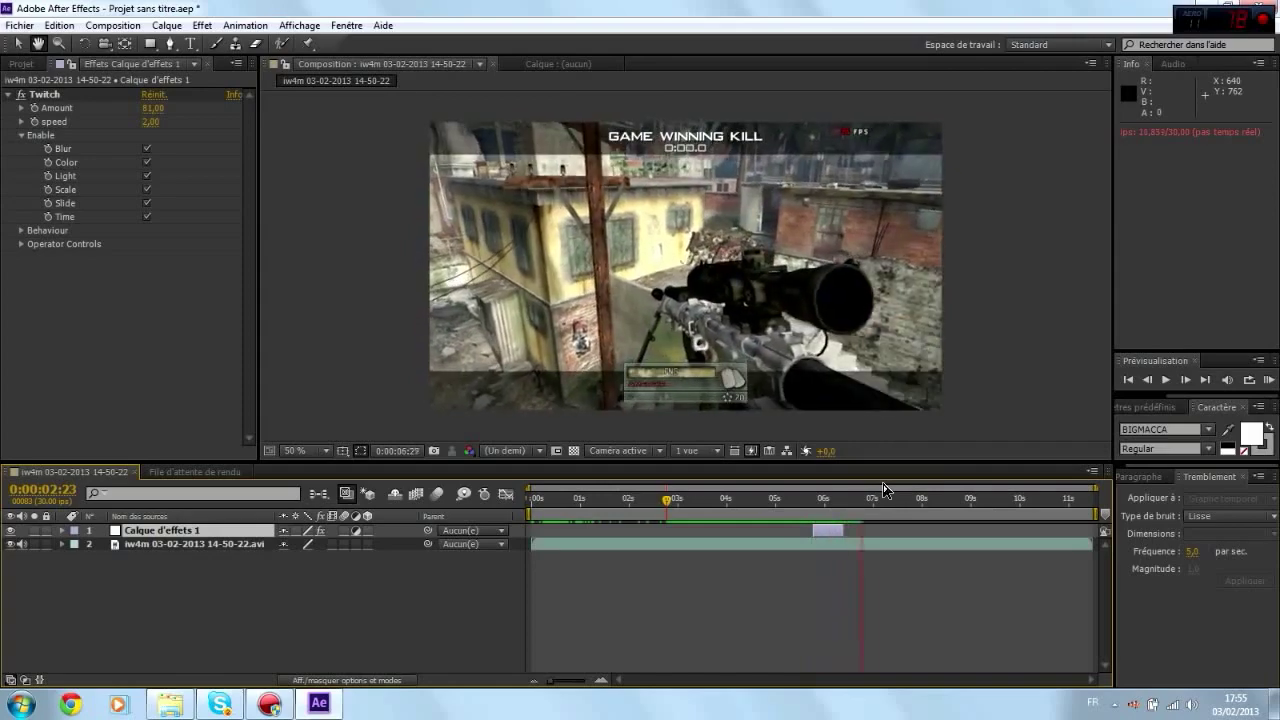
click(883, 488)
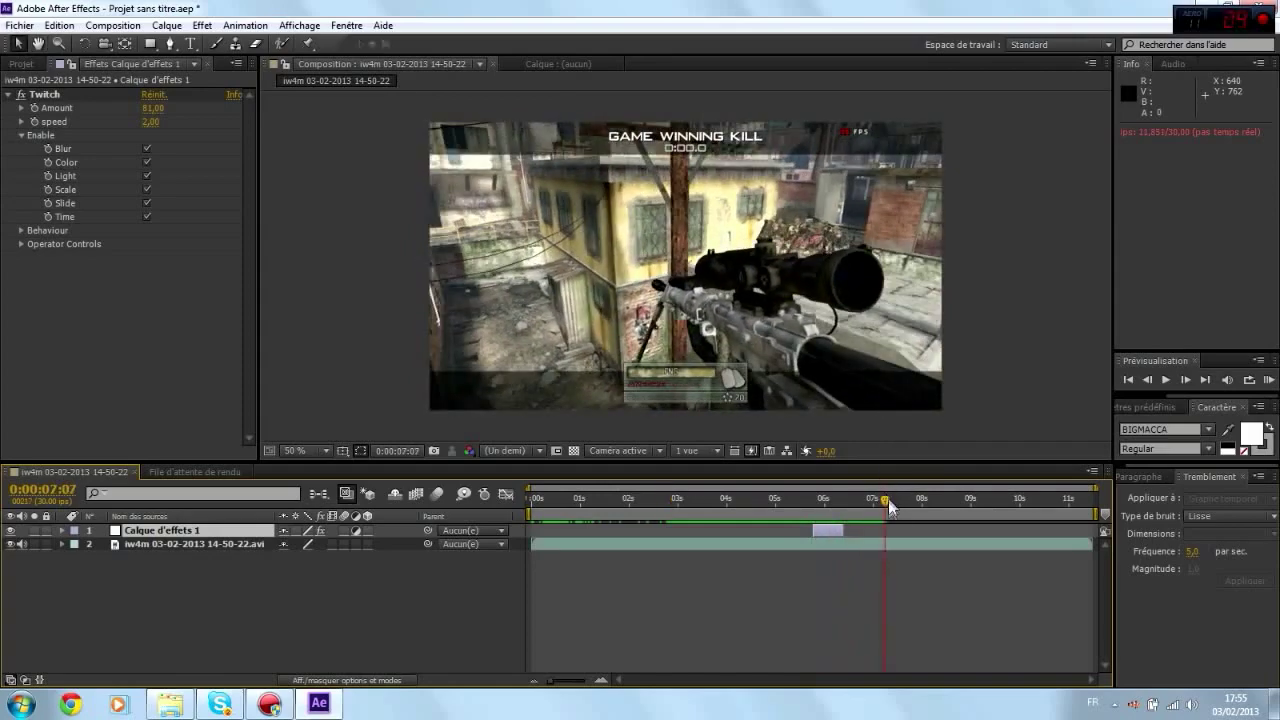
drag(884, 503, 670, 502)
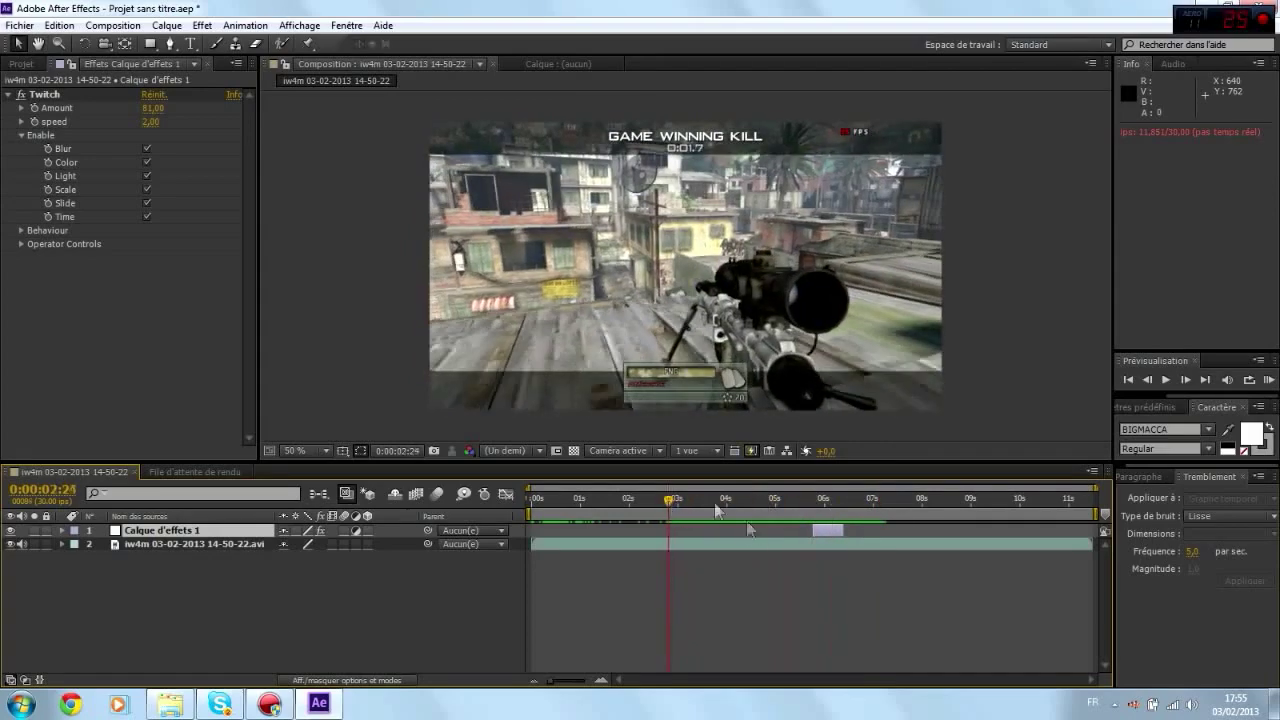
key(space)
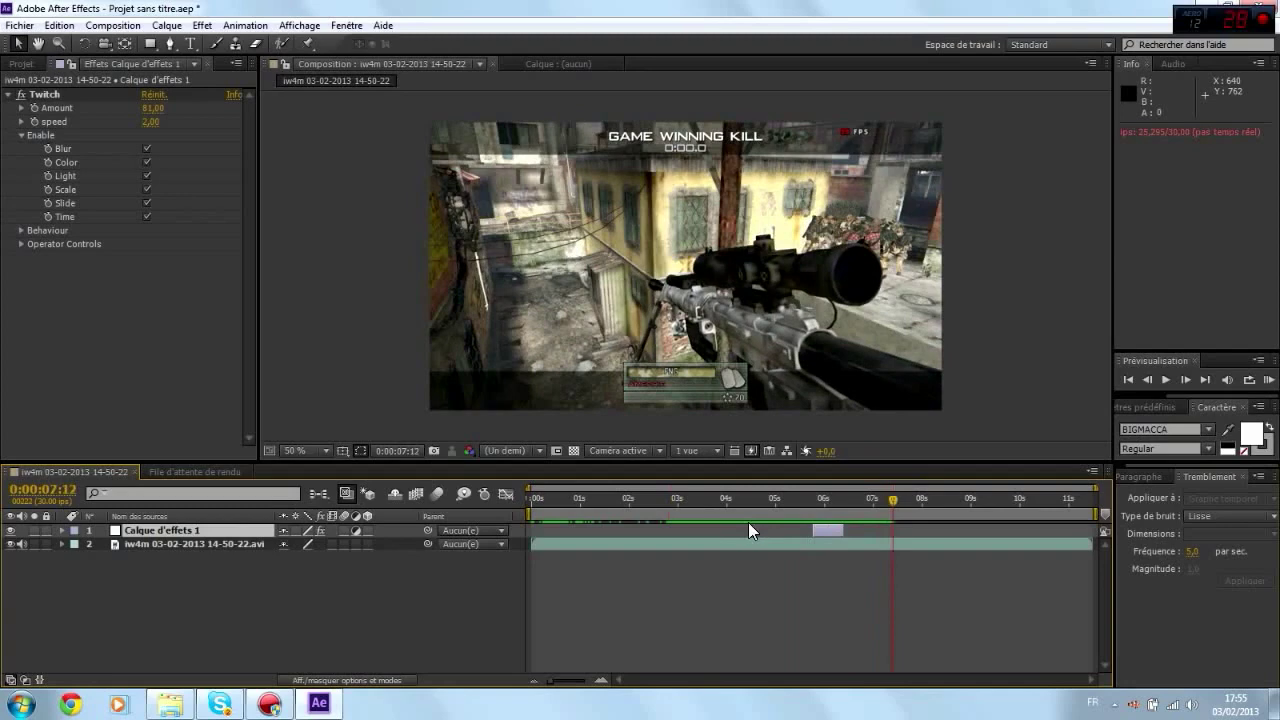
click(23, 231)
click(21, 230)
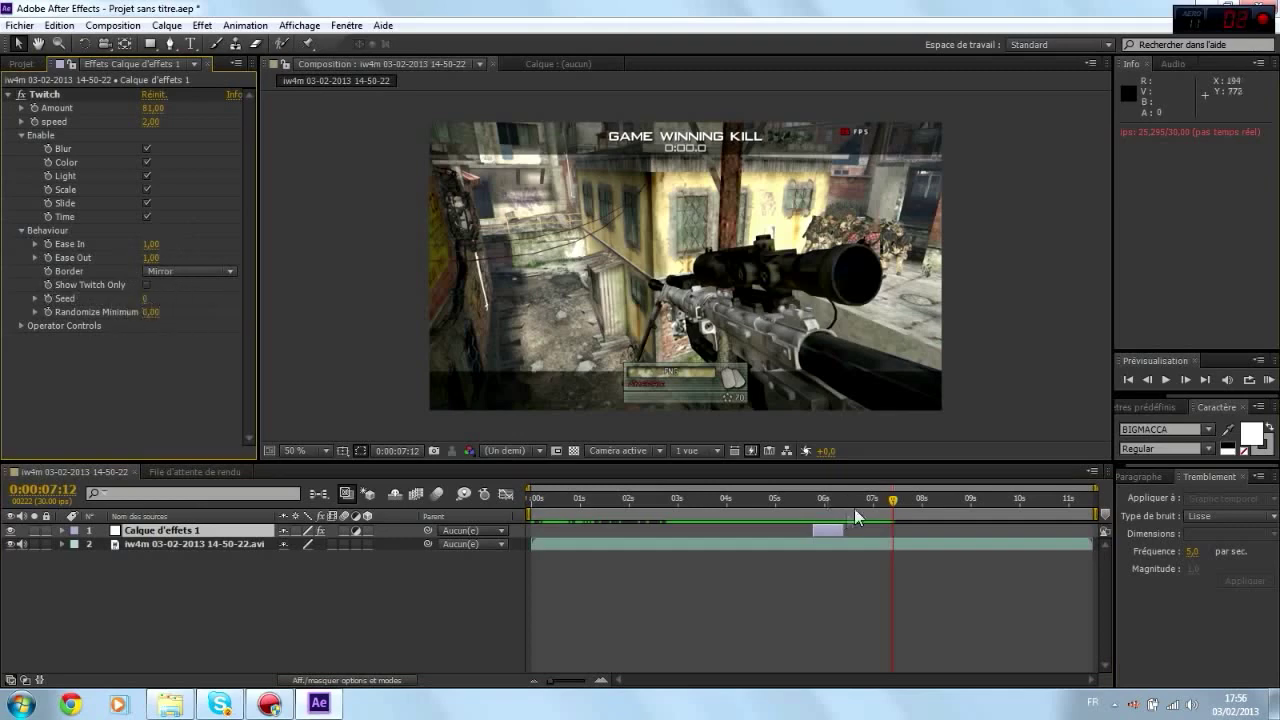
- Set the Twitch Slide operator to Slide Amount 66 and add Slide RGB Split
drag(866, 494, 819, 489)
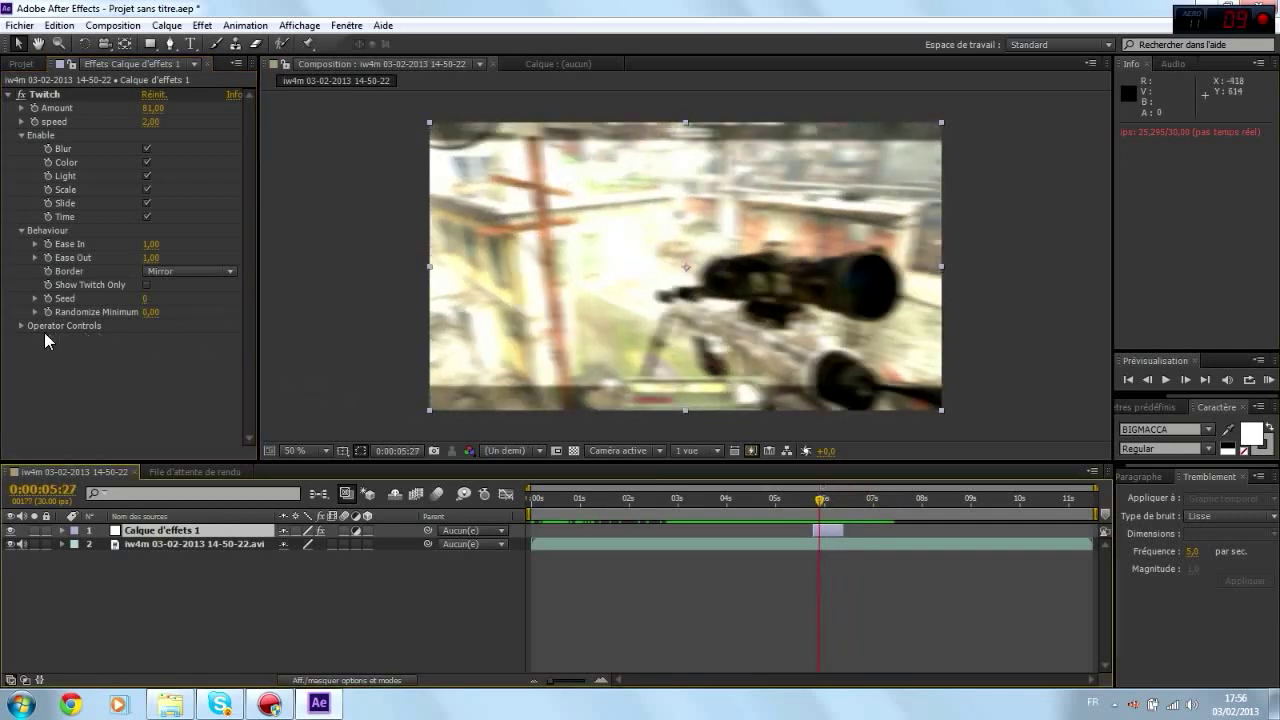
click(22, 325)
click(22, 231)
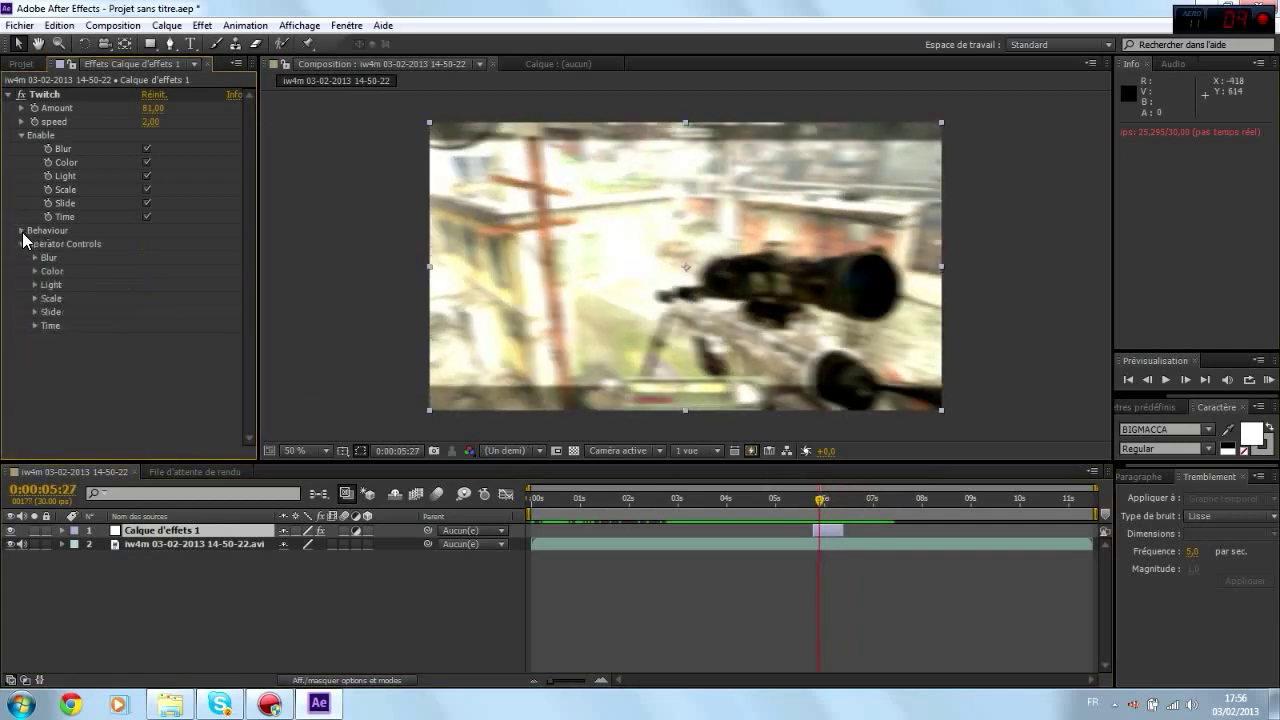
click(34, 312)
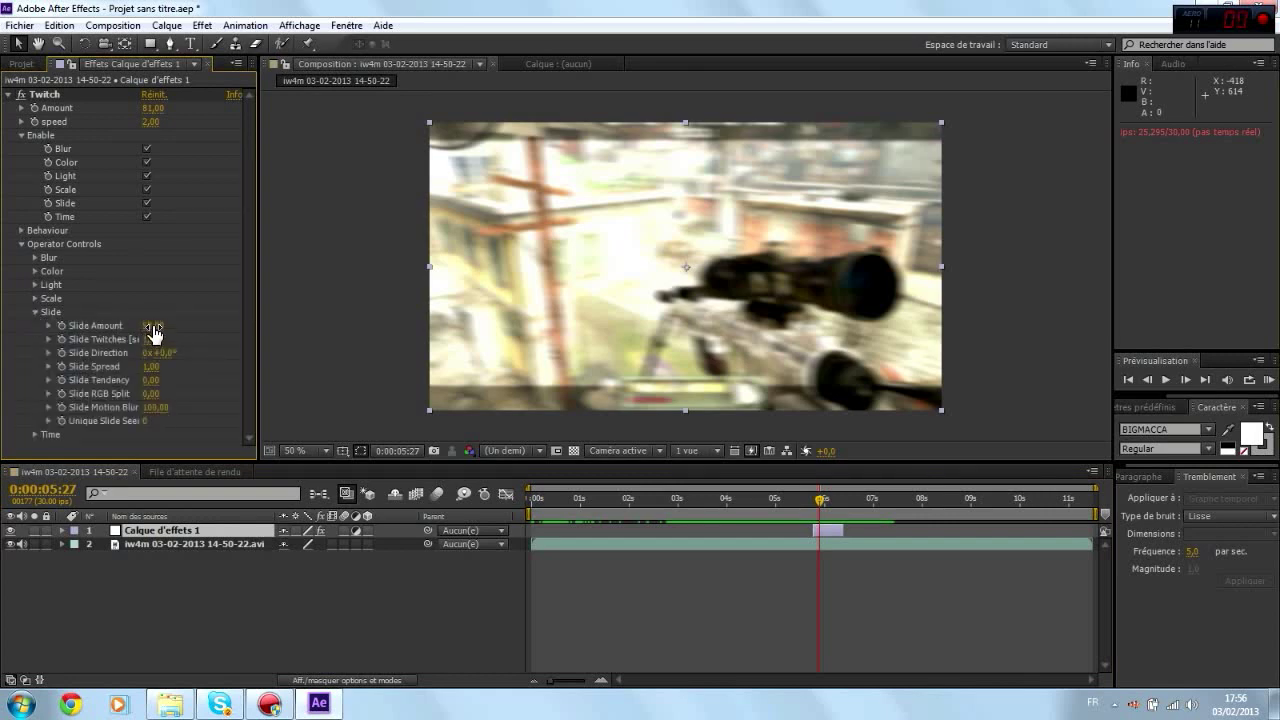
drag(153, 334, 190, 342)
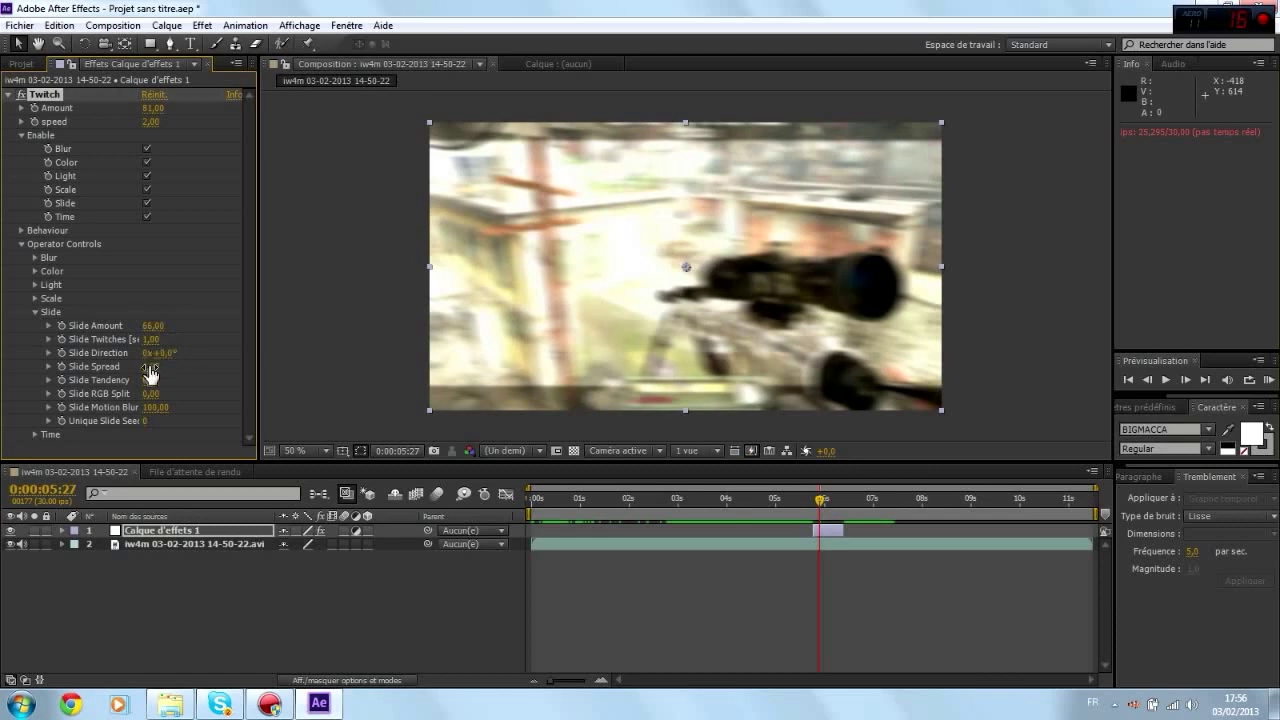
drag(151, 393, 152, 394)
drag(151, 393, 170, 401)
right_click(170, 401)
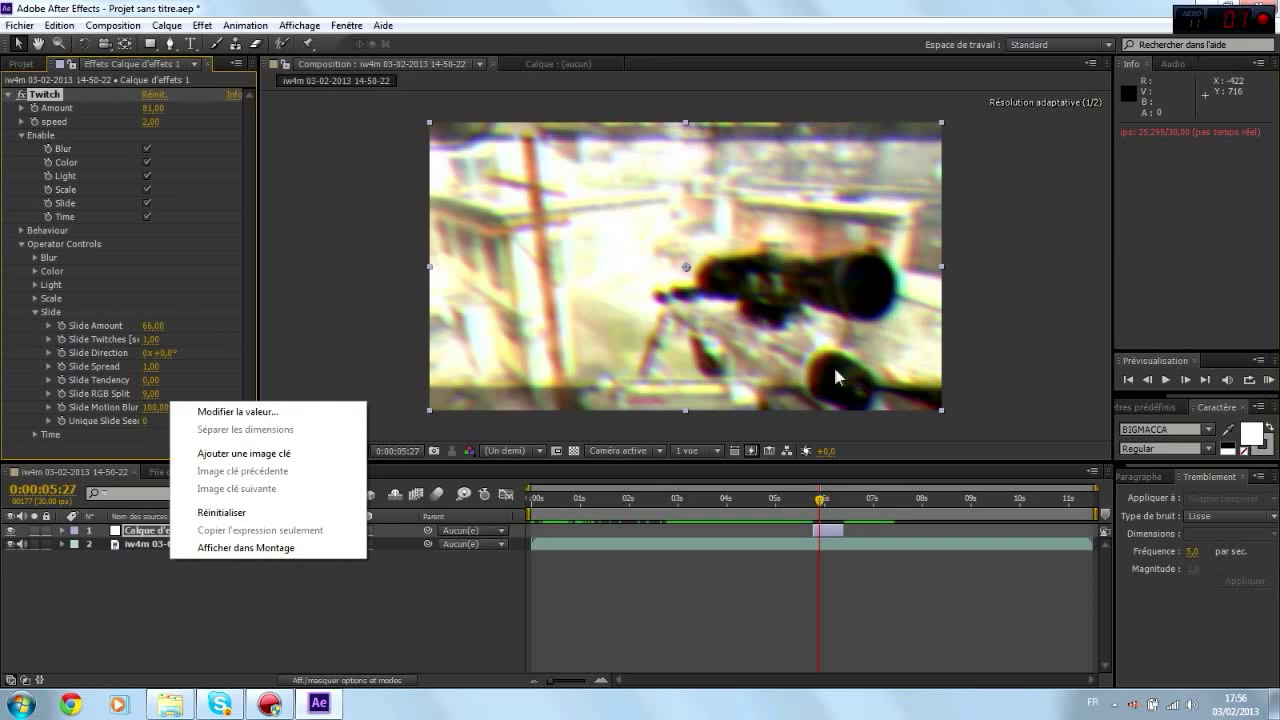
- Preview the stronger slide glitch twice, starting from just before it
drag(818, 500, 798, 500)
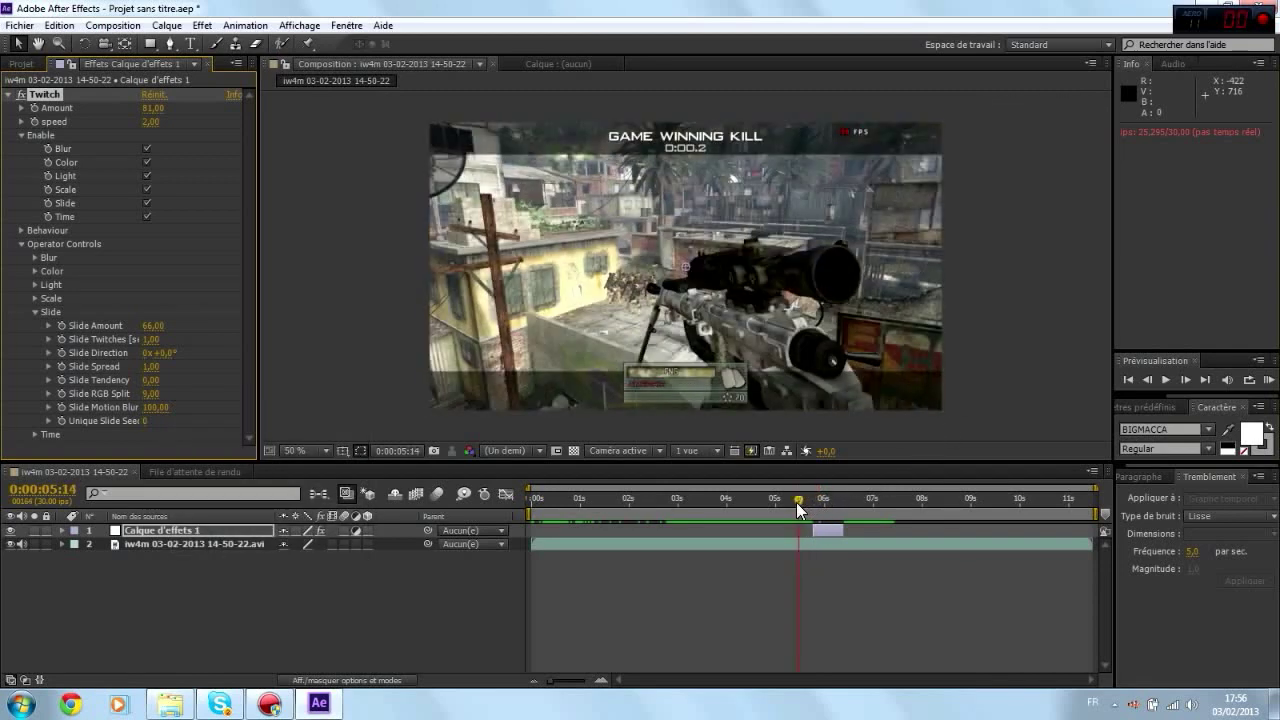
key(space)
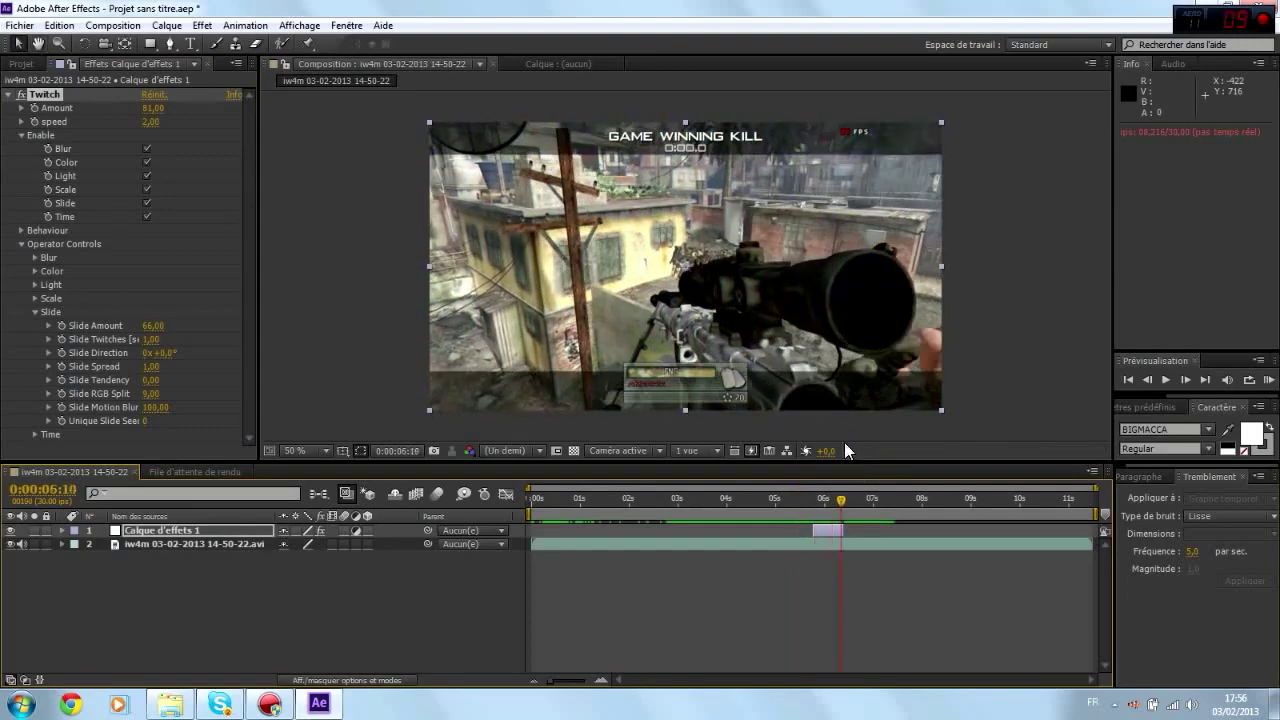
drag(840, 498, 802, 498)
key(space)
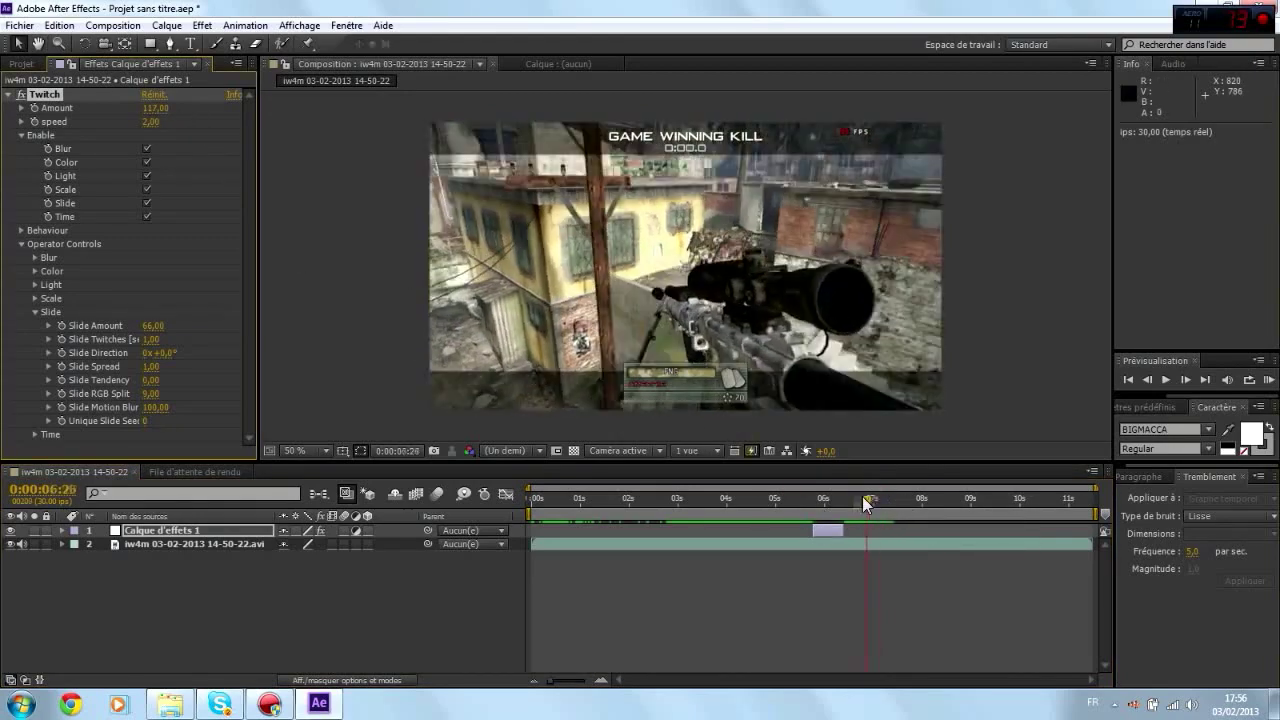
- Replay the preview with the Amount-117 glitch, then return to where the glitch starts
click(806, 499)
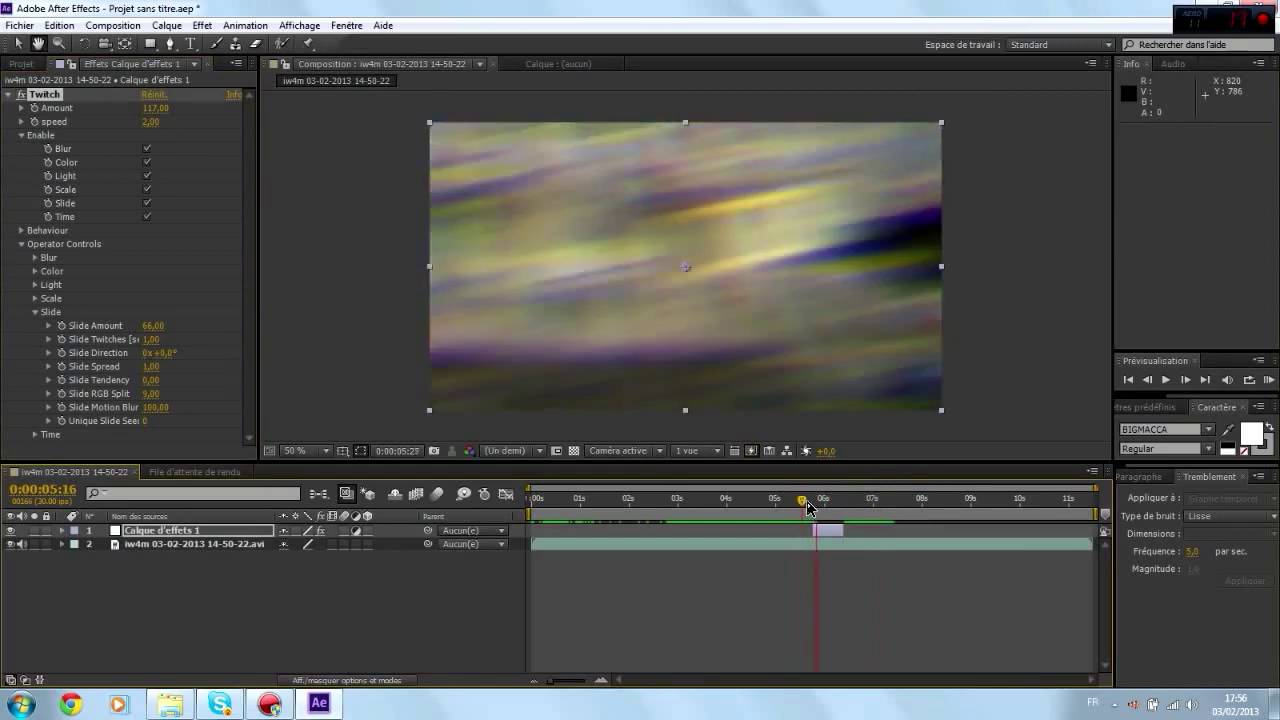
key(space)
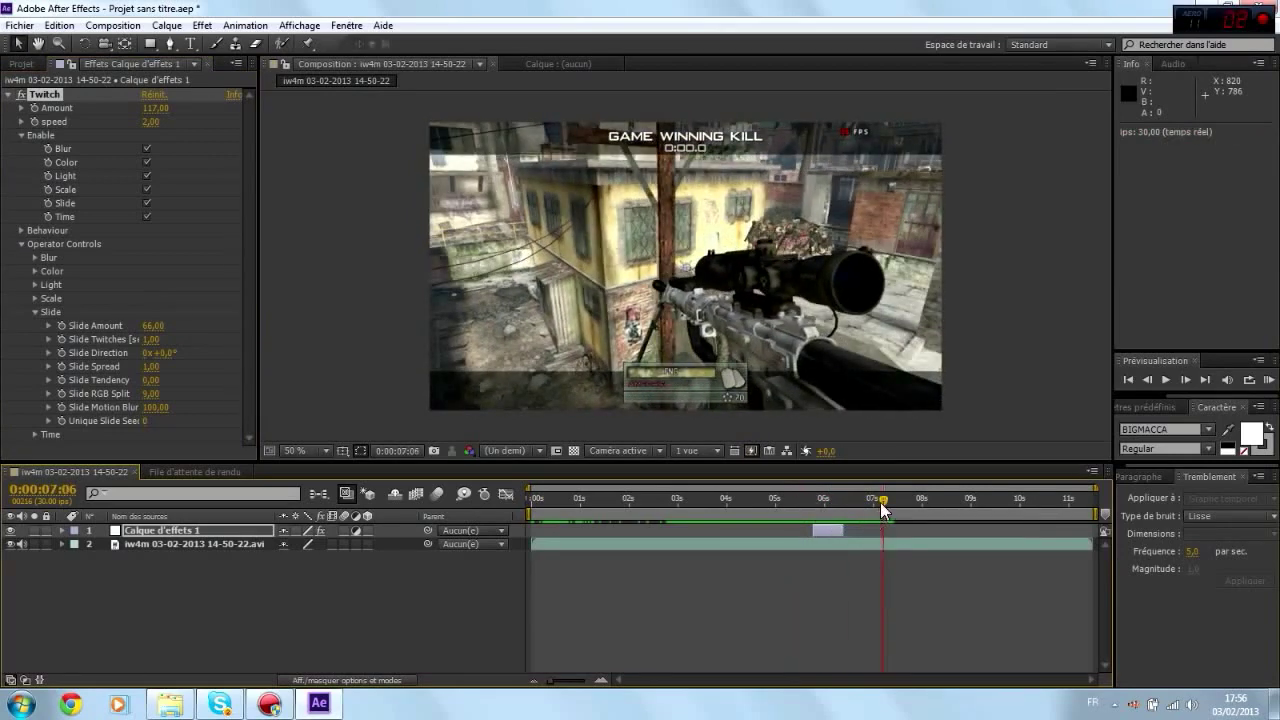
click(808, 564)
drag(884, 500, 801, 500)
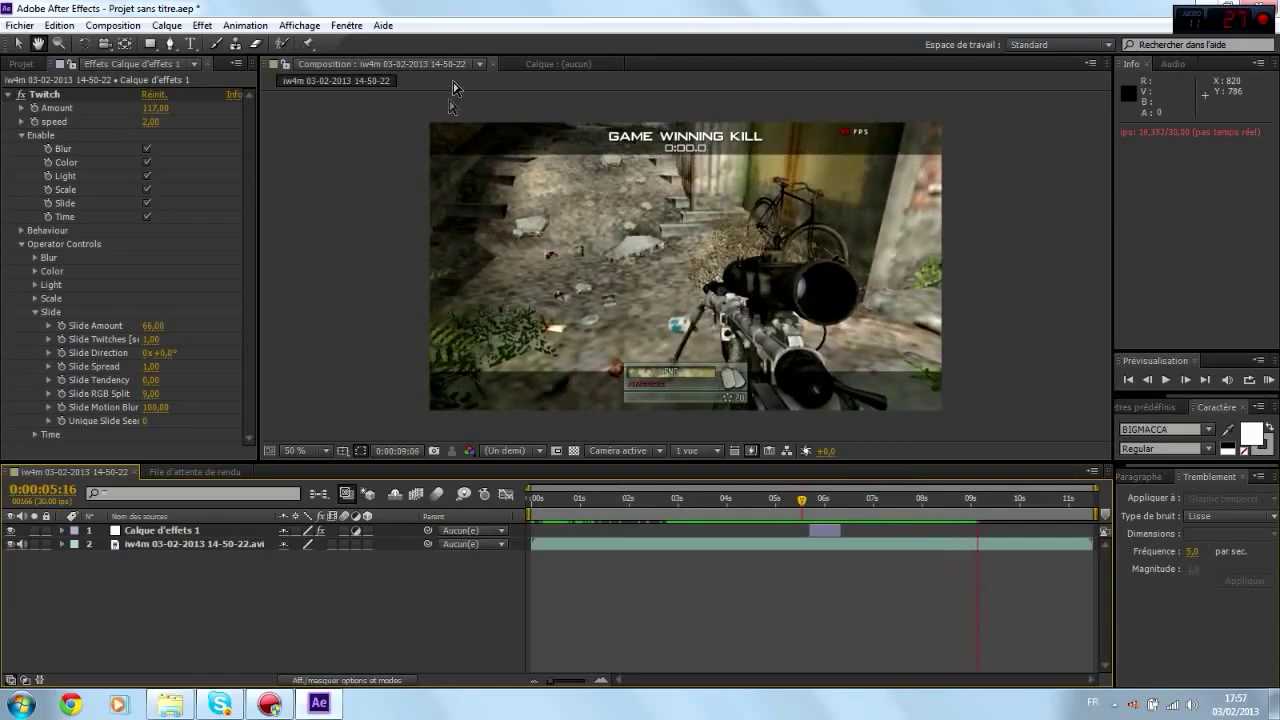
click(270, 703)
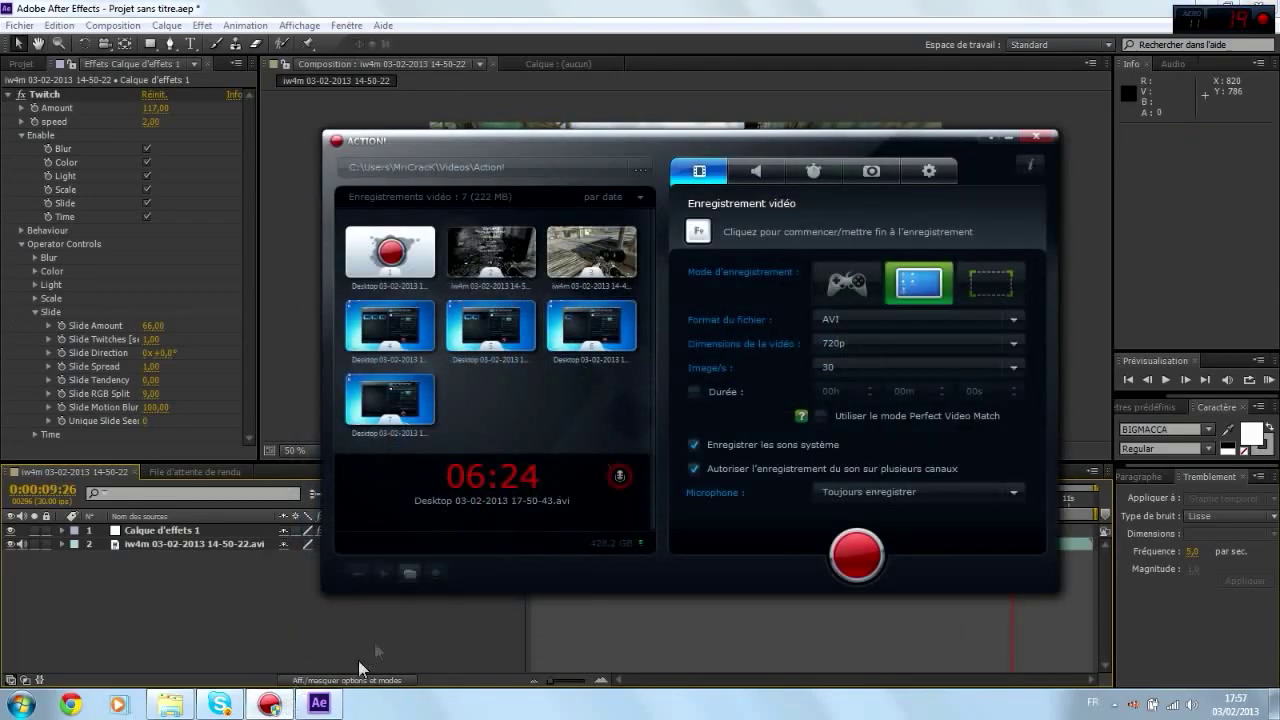
click(270, 703)
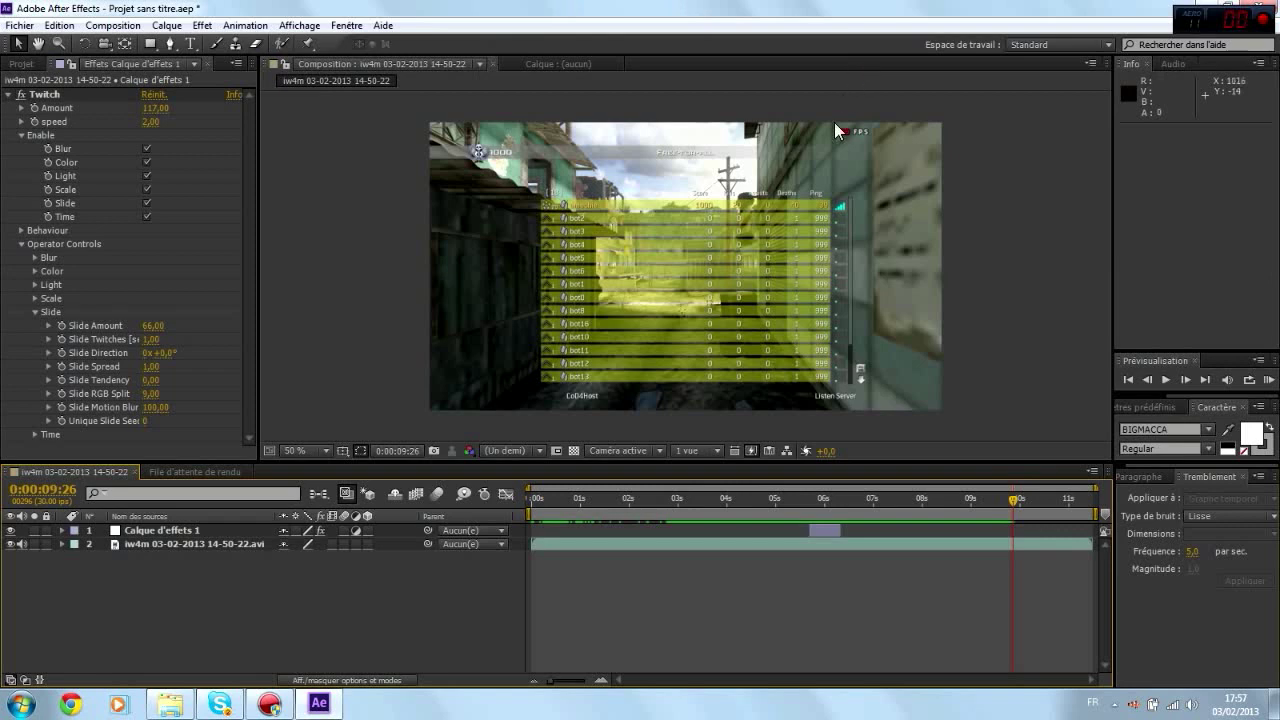
- Stretch Calque d'effets 1 from 0s to the comp end, lasting 0:00:11:15
click(827, 527)
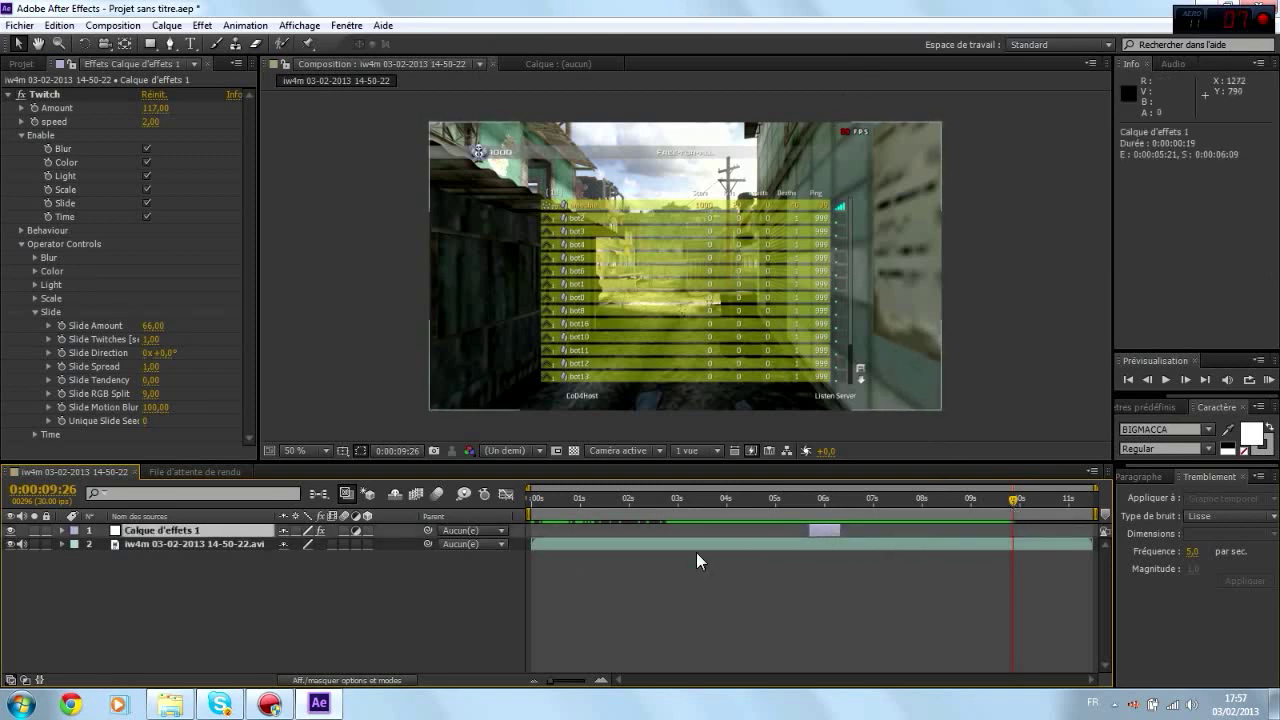
drag(812, 536, 525, 555)
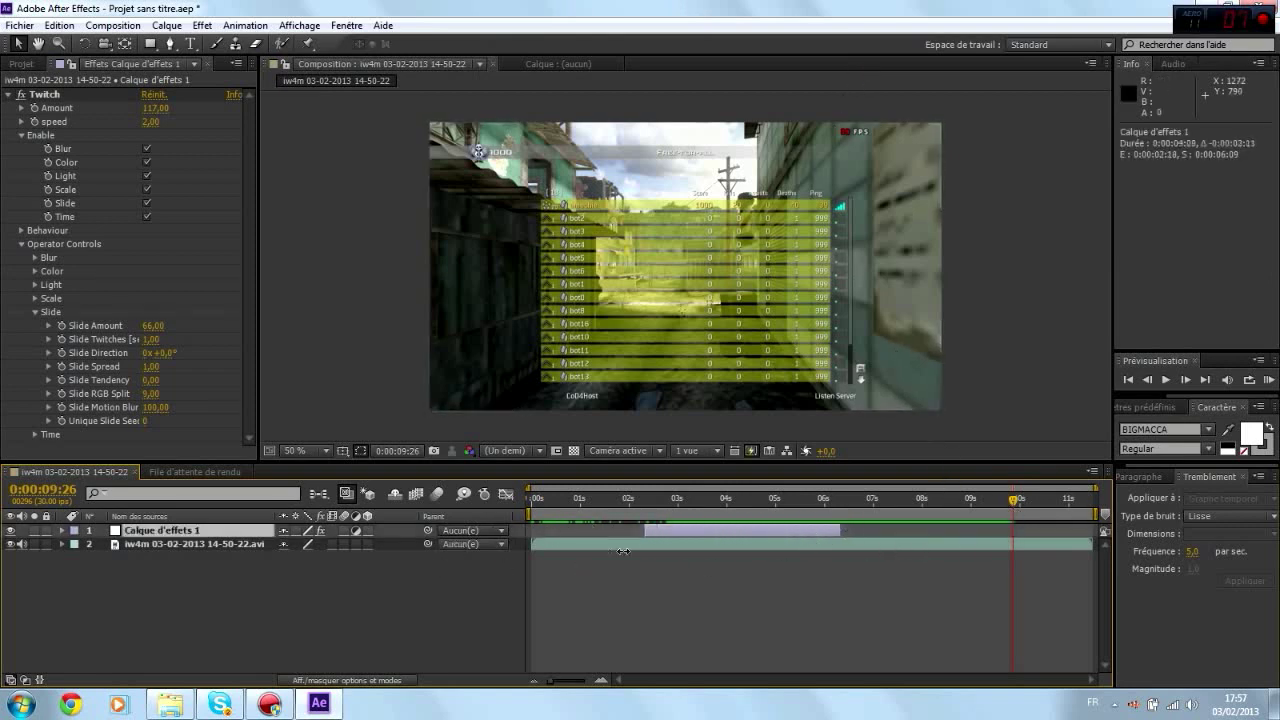
drag(557, 547, 562, 542)
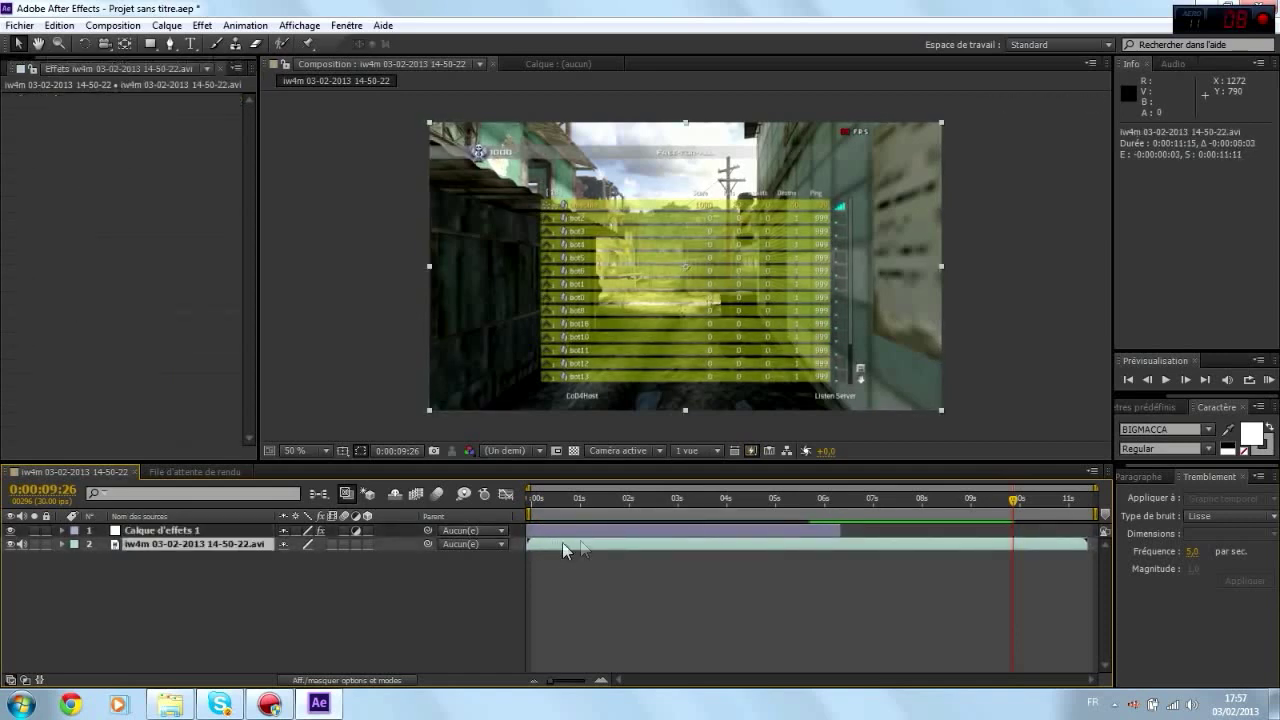
drag(854, 527, 1096, 537)
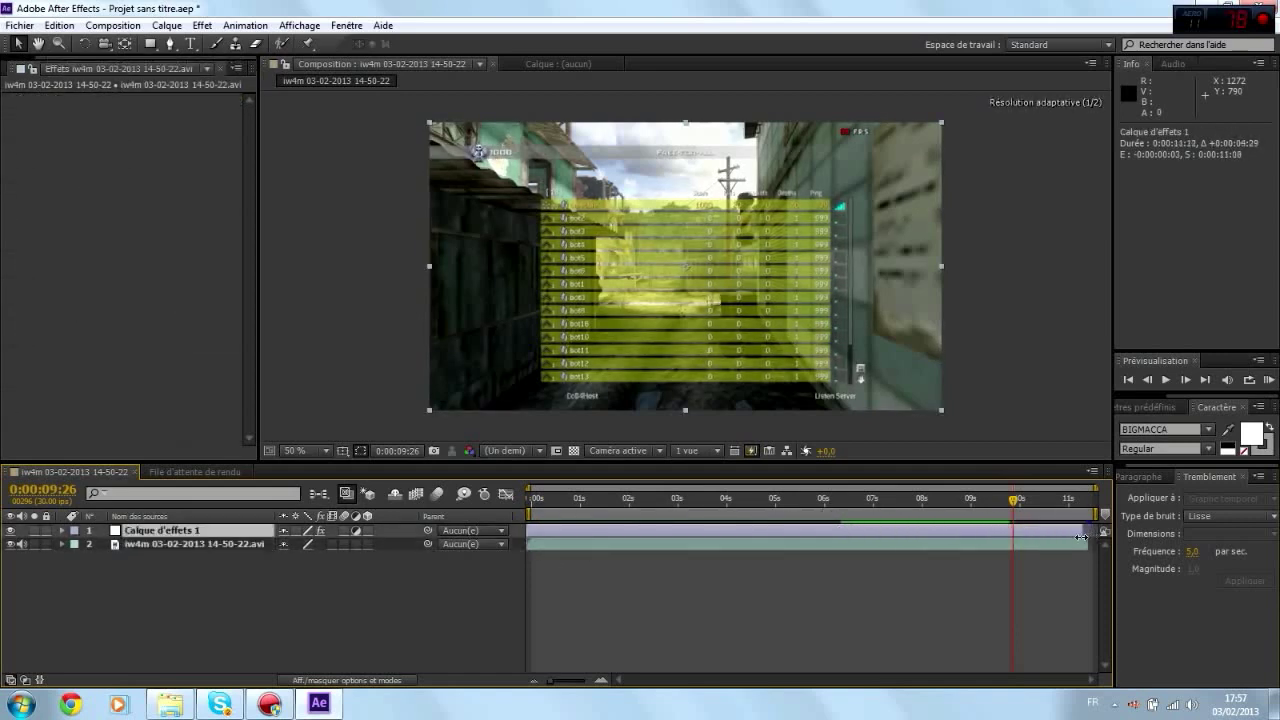
drag(1007, 511, 520, 511)
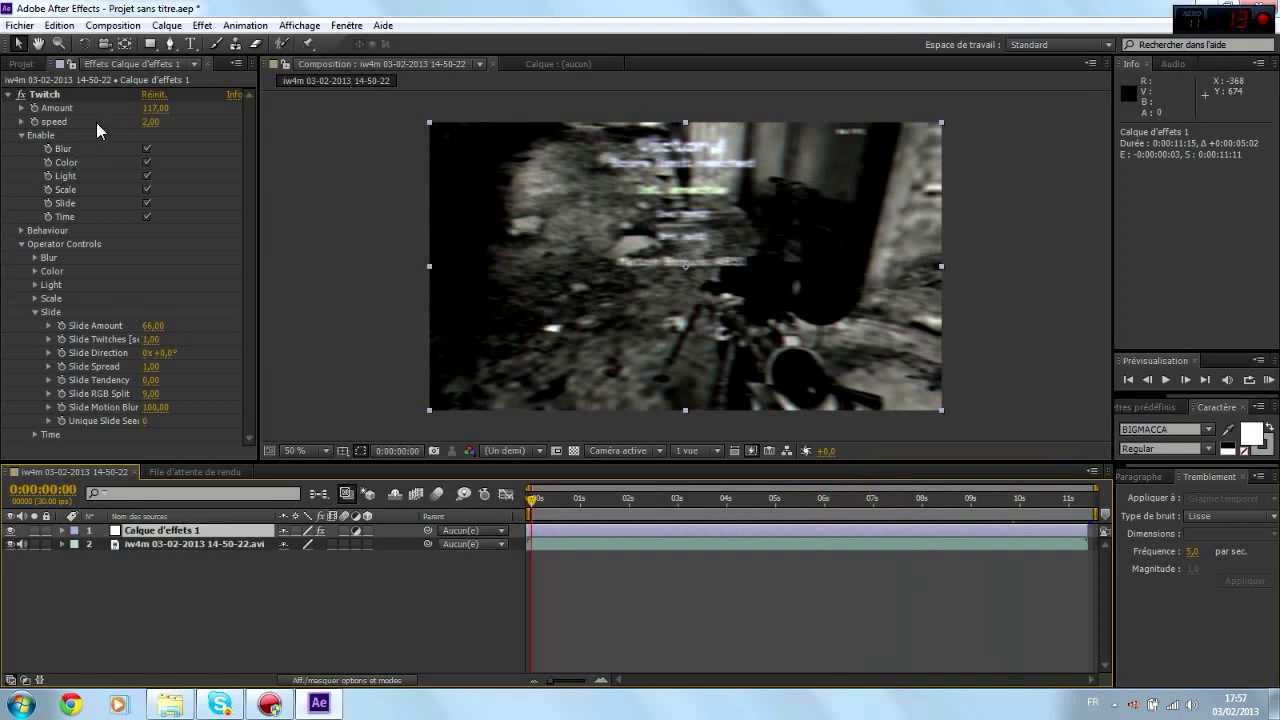
- Lower the Twitch Amount to 29, check a later frame, and start a preview
drag(155, 110, 82, 115)
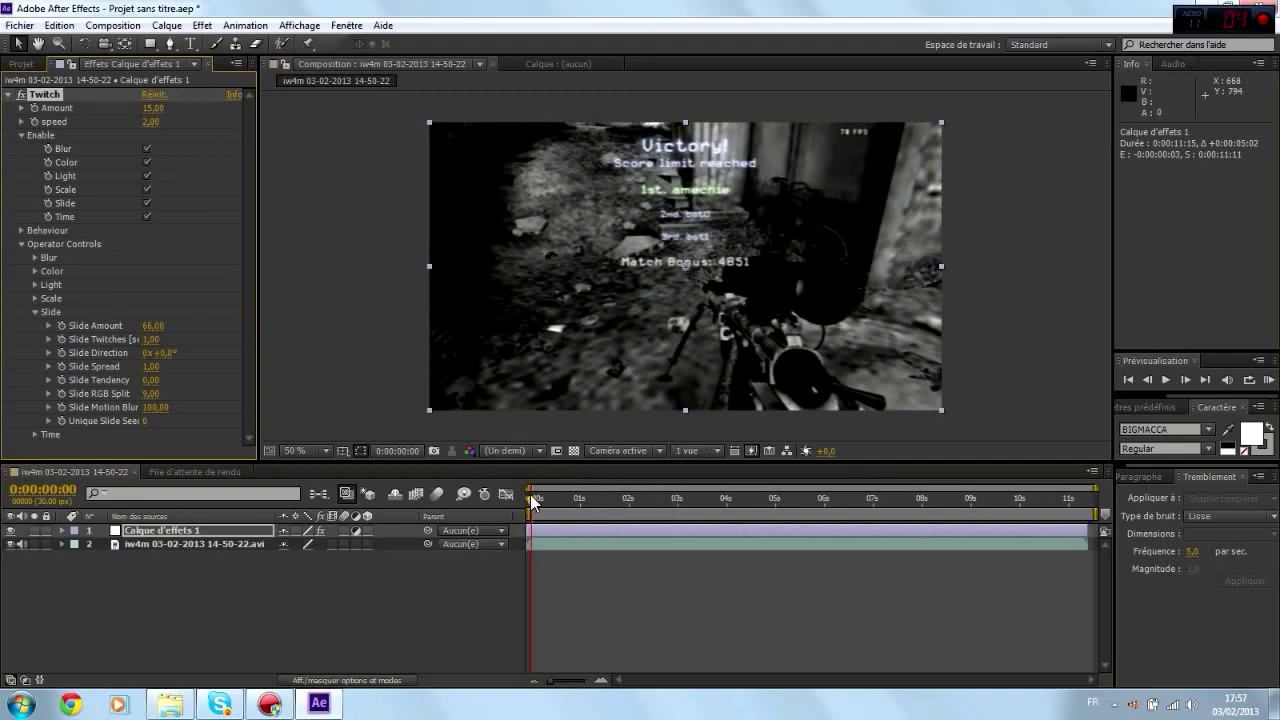
drag(533, 502, 738, 509)
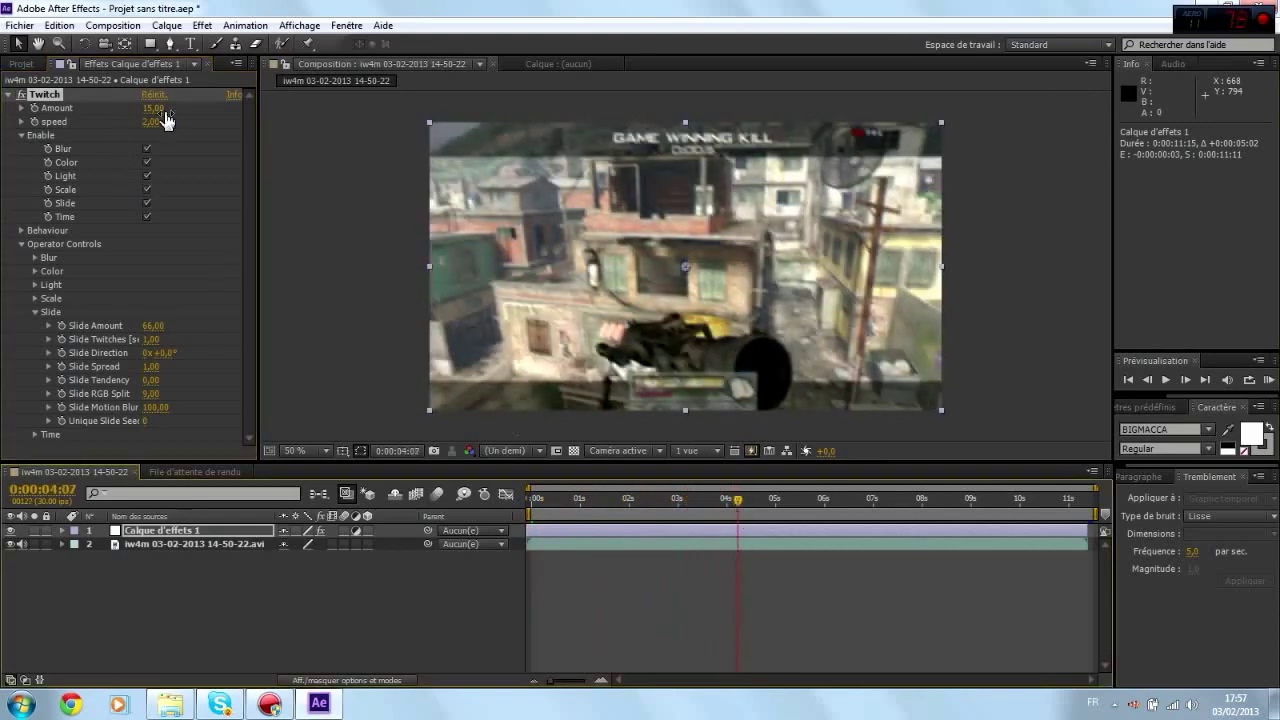
drag(153, 108, 172, 110)
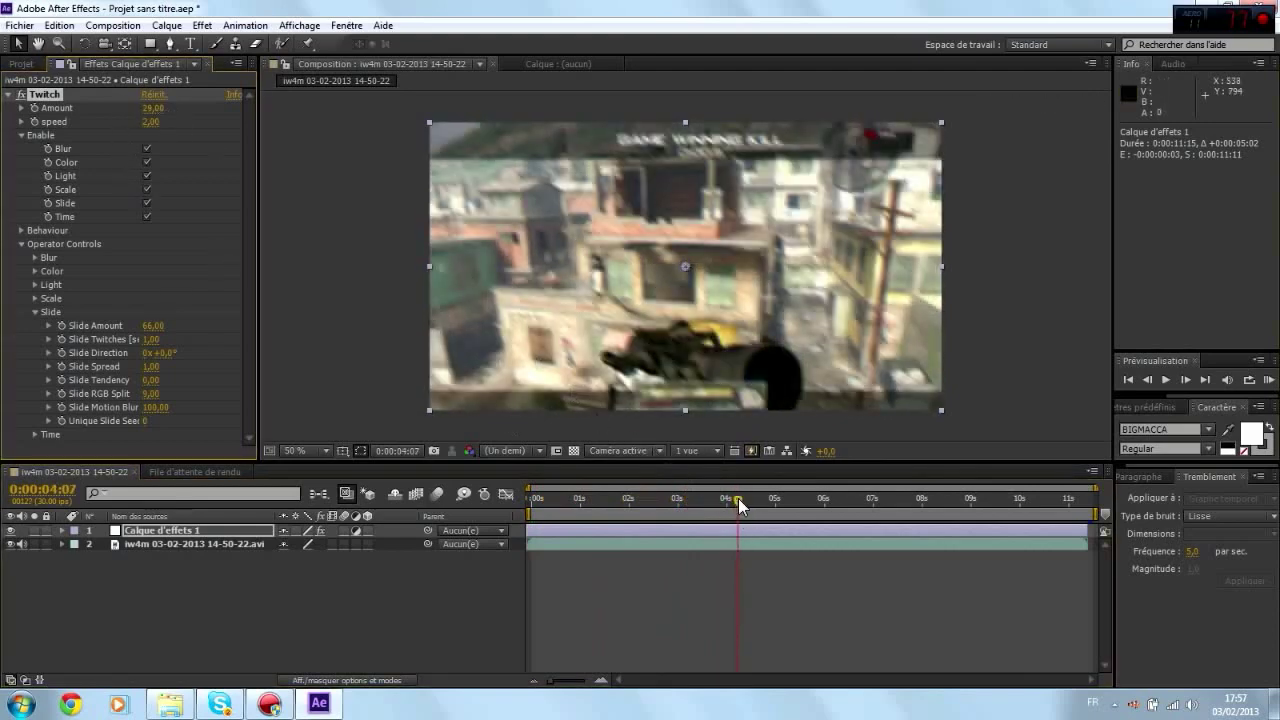
key(space)
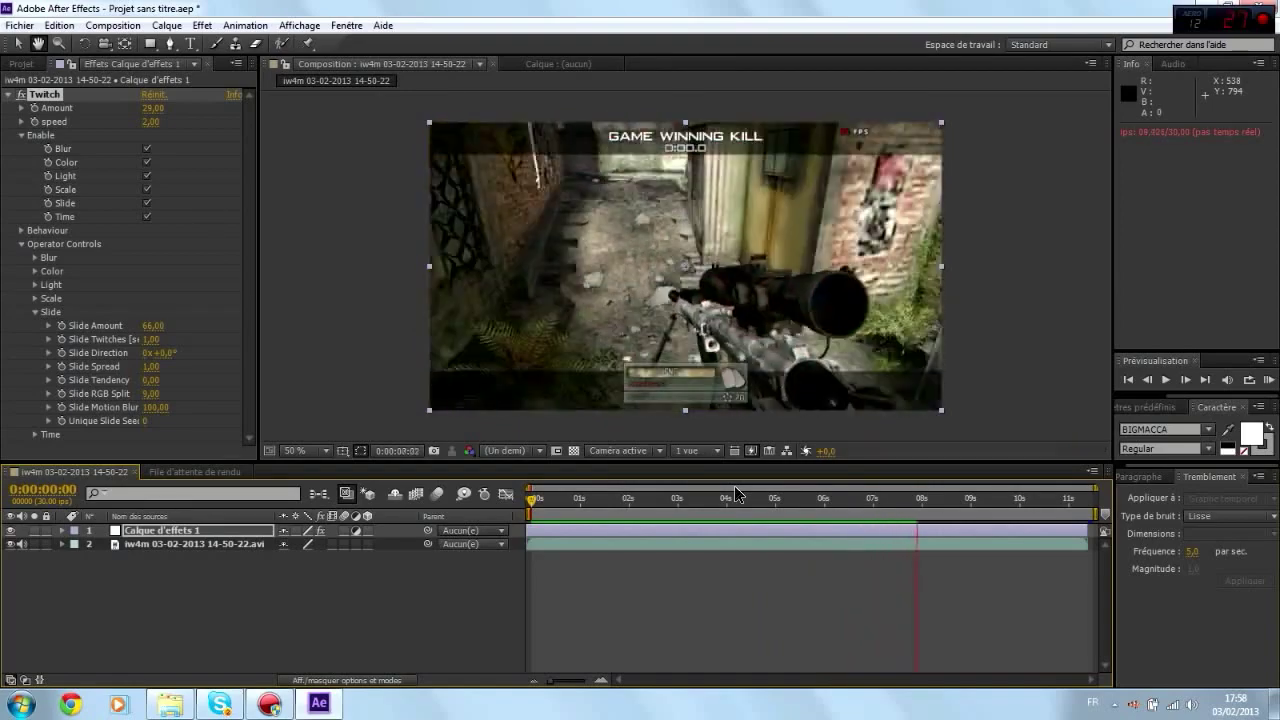
- RAM-preview the Amount-29 glitch to about 0:00:10, then return to the opening frames
drag(968, 500, 884, 514)
key(KP_0)
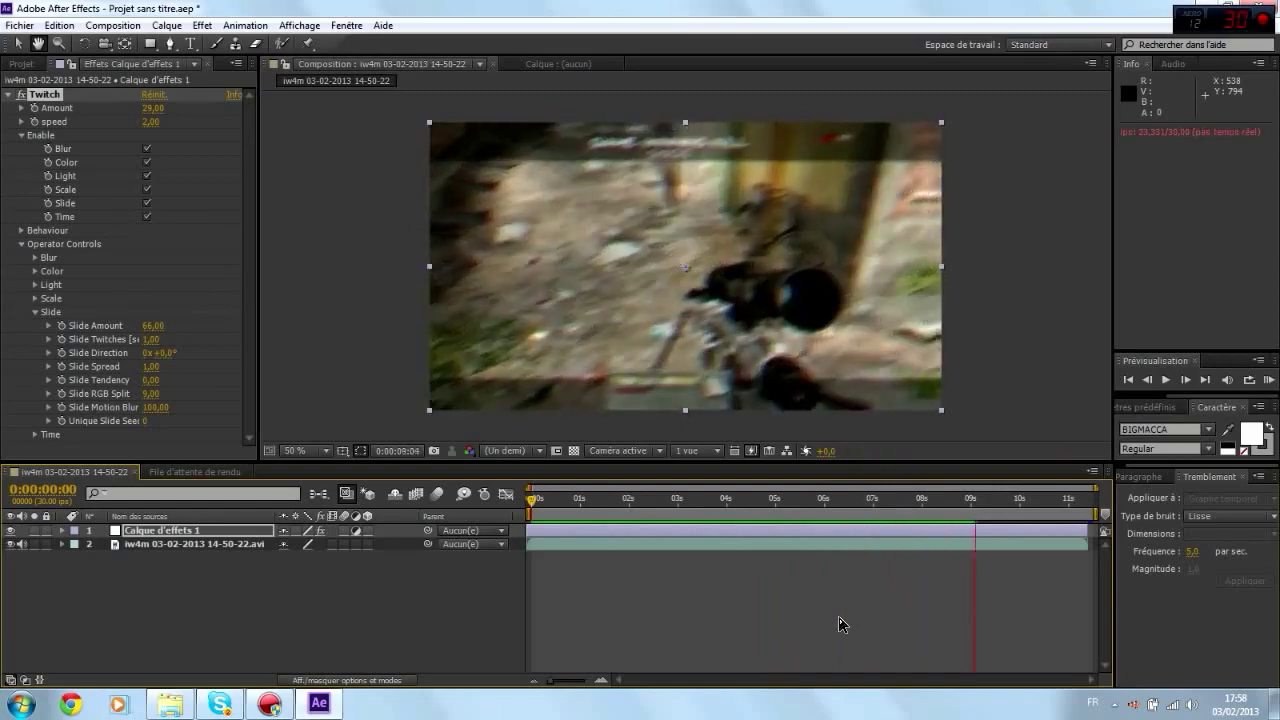
mouse_move(943, 499)
mouse_down()
mouse_move(571, 499)
mouse_move(530, 515)
mouse_move(430, 515)
mouse_up()
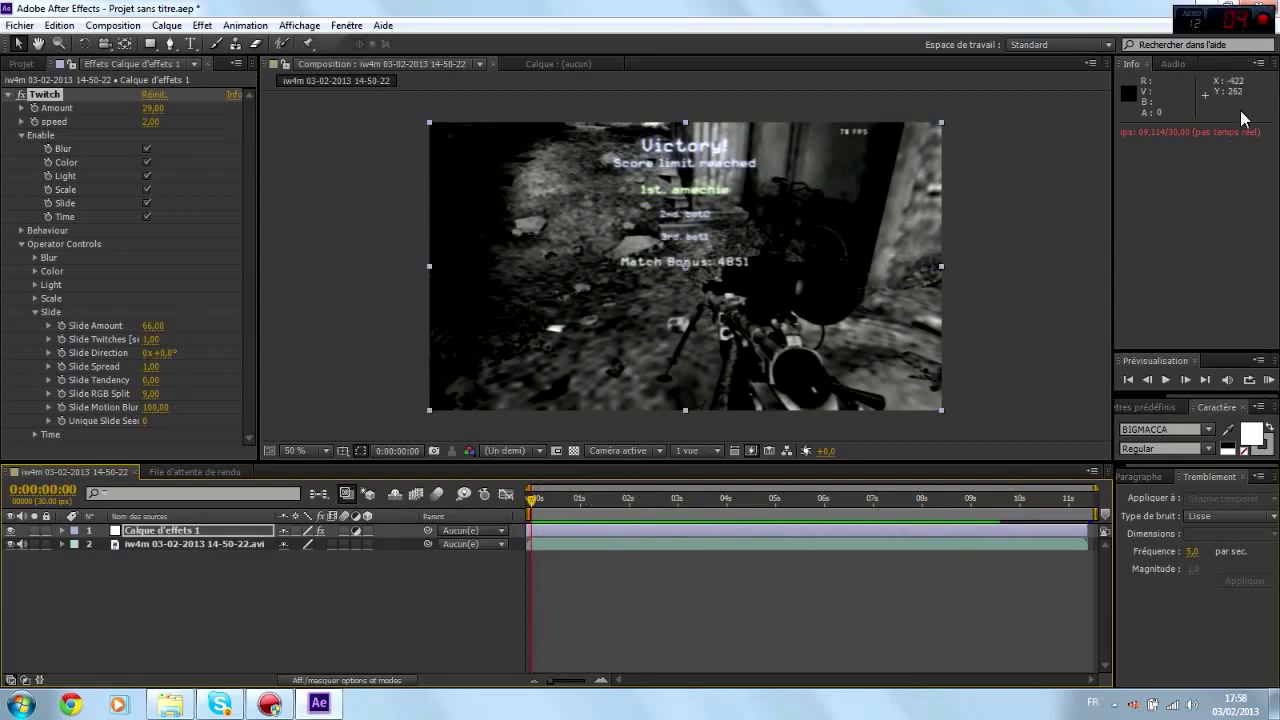
click(1237, 7)
- Move After Effects aside, start a new Action! desktop recording, and focus the Twitch Sound FX folder
mouse_move(1050, 10)
mouse_down()
mouse_move(878, 86)
mouse_move(878, 1)
mouse_up()
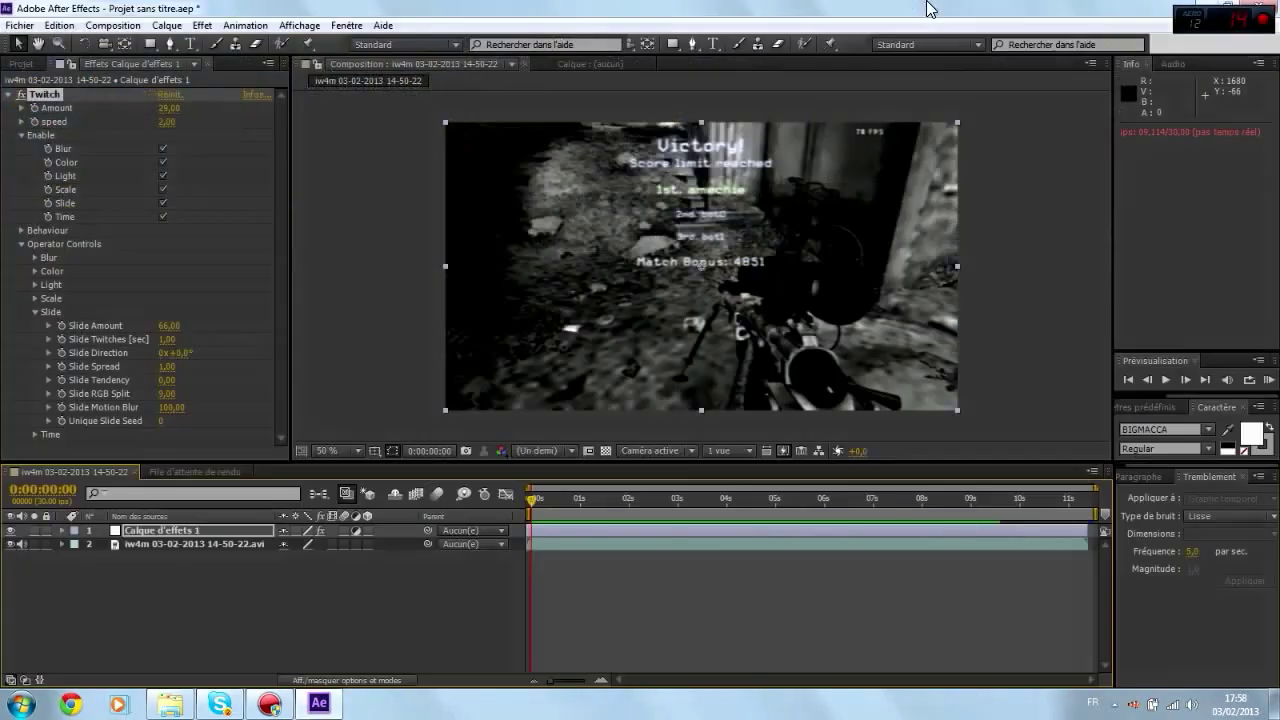
double_click(788, 8)
drag(1010, 12, 802, 104)
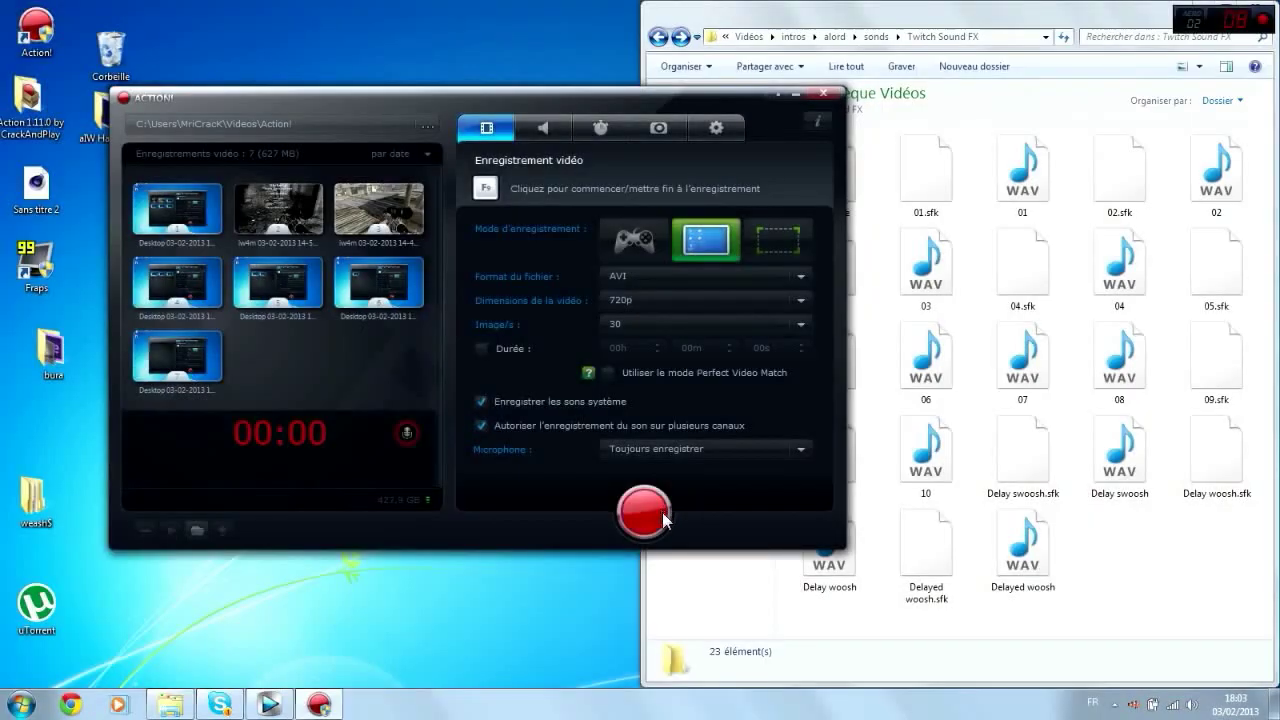
click(662, 510)
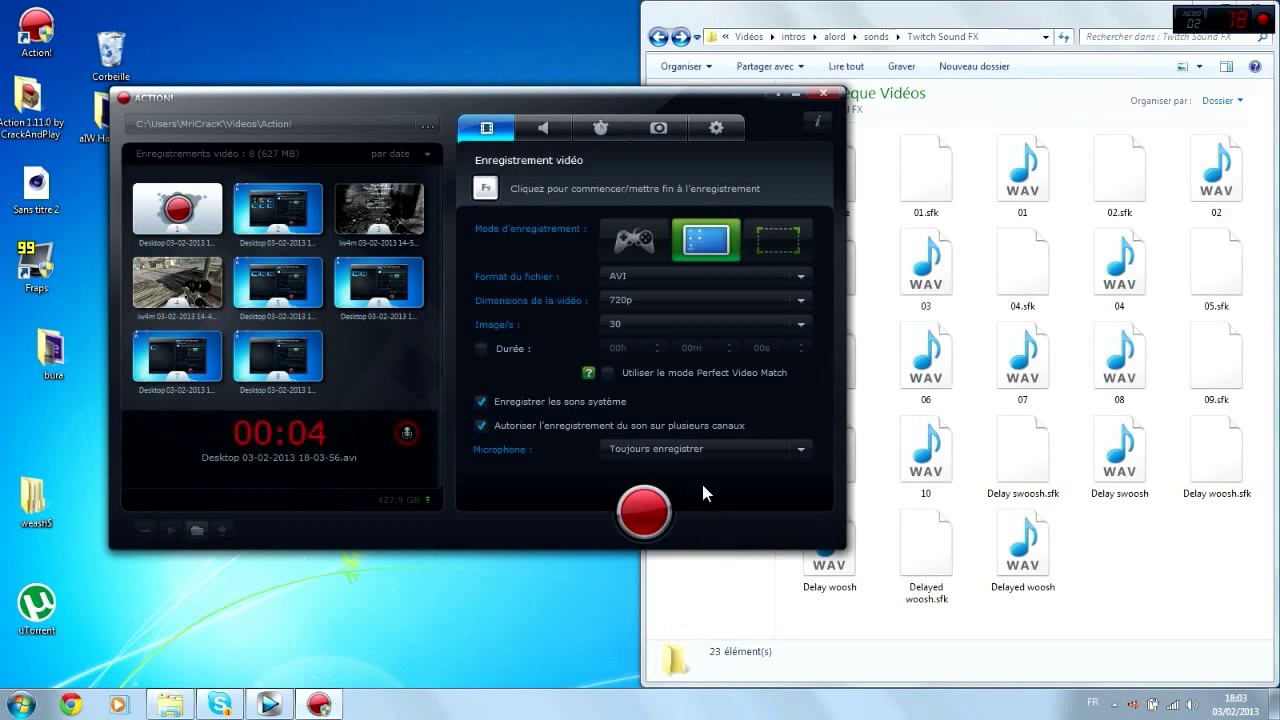
click(1110, 612)
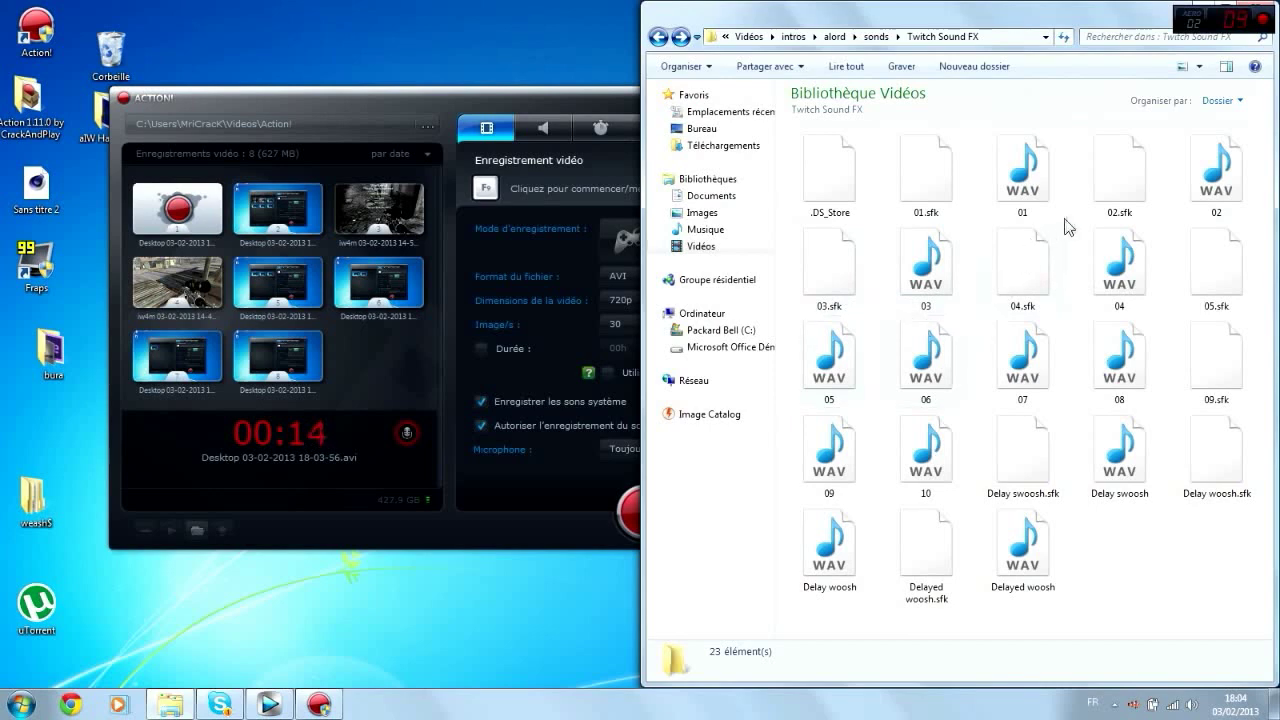
- Select only the 01 WAV file in the Twitch Sound FX folder
mouse_move(1172, 595)
mouse_down()
mouse_move(1166, 570)
mouse_move(1256, 680)
mouse_up()
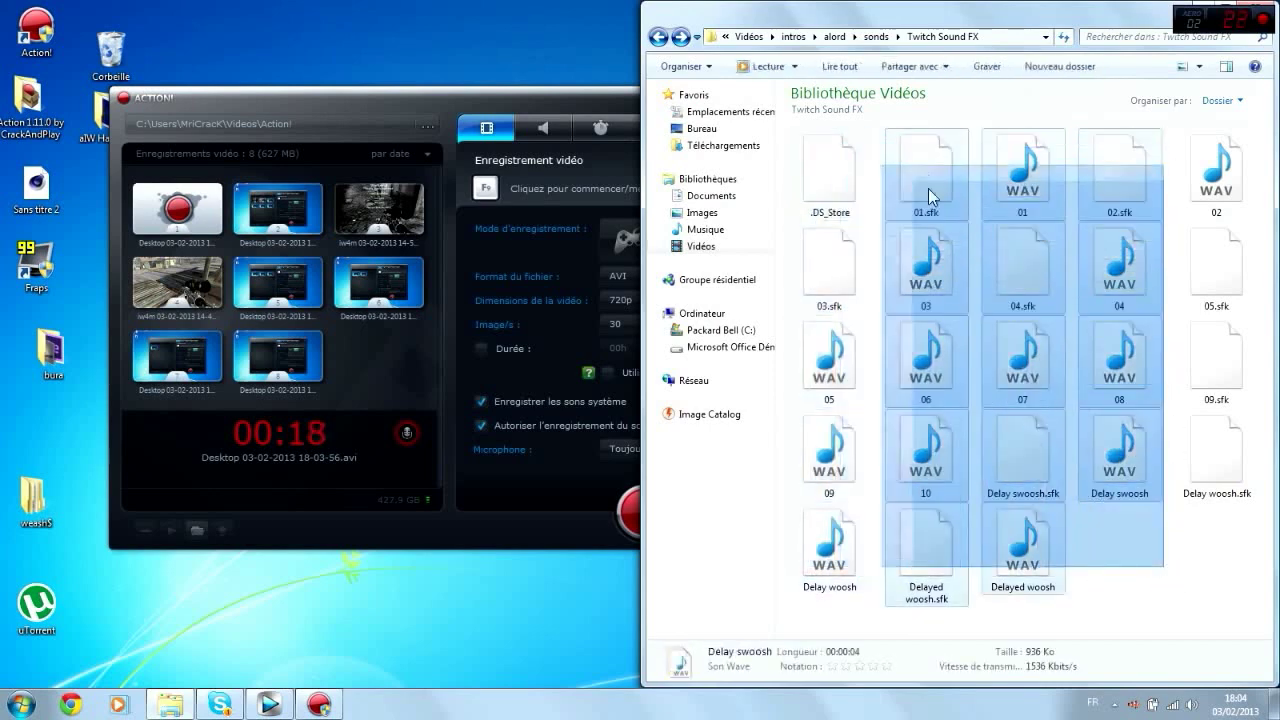
mouse_move(1239, 561)
mouse_down()
mouse_move(1149, 530)
mouse_move(1245, 560)
mouse_move(1100, 340)
mouse_up()
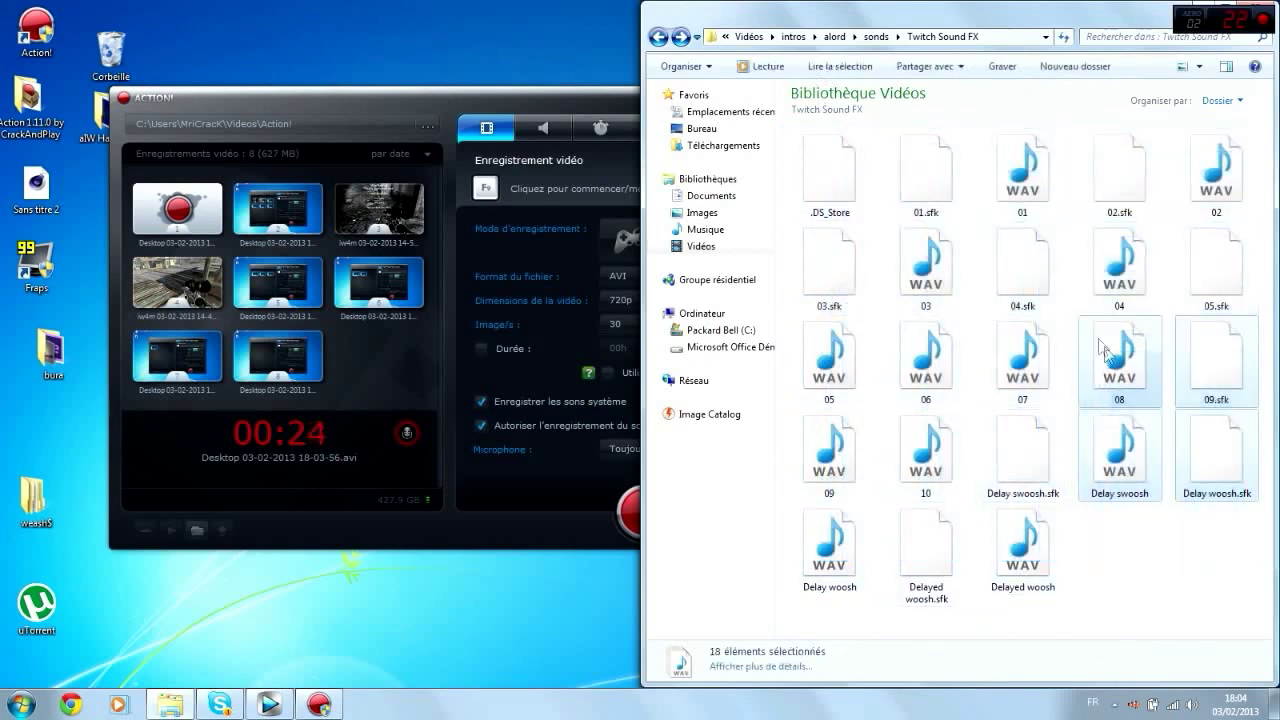
click(1030, 180)
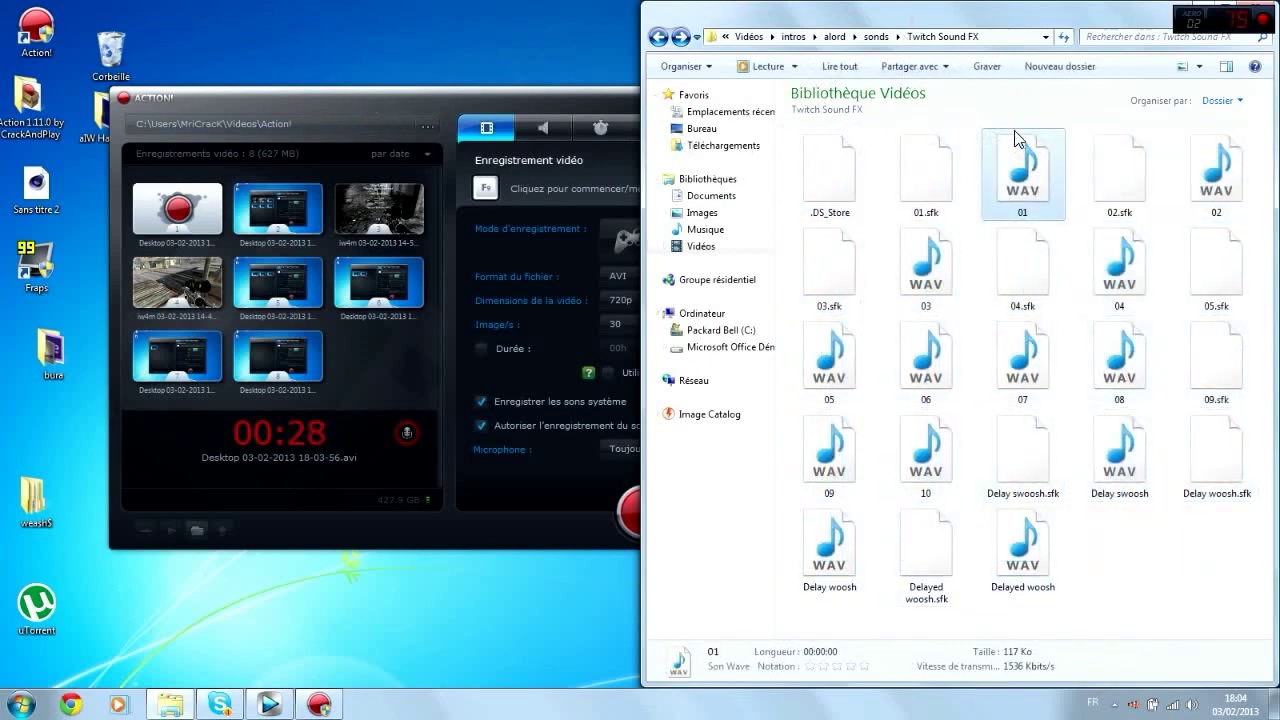
- Play the 01 sound effect twice in Windows Media Player, then close the player
double_click(1022, 165)
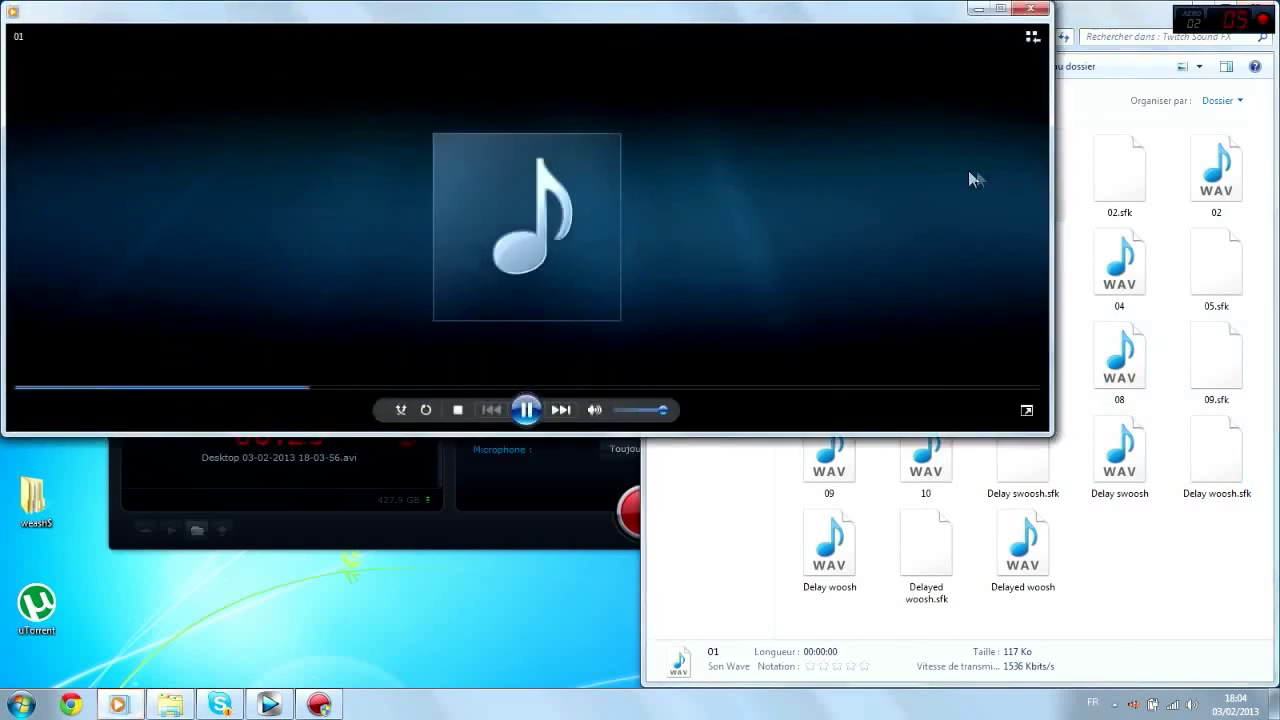
drag(551, 12, 676, 107)
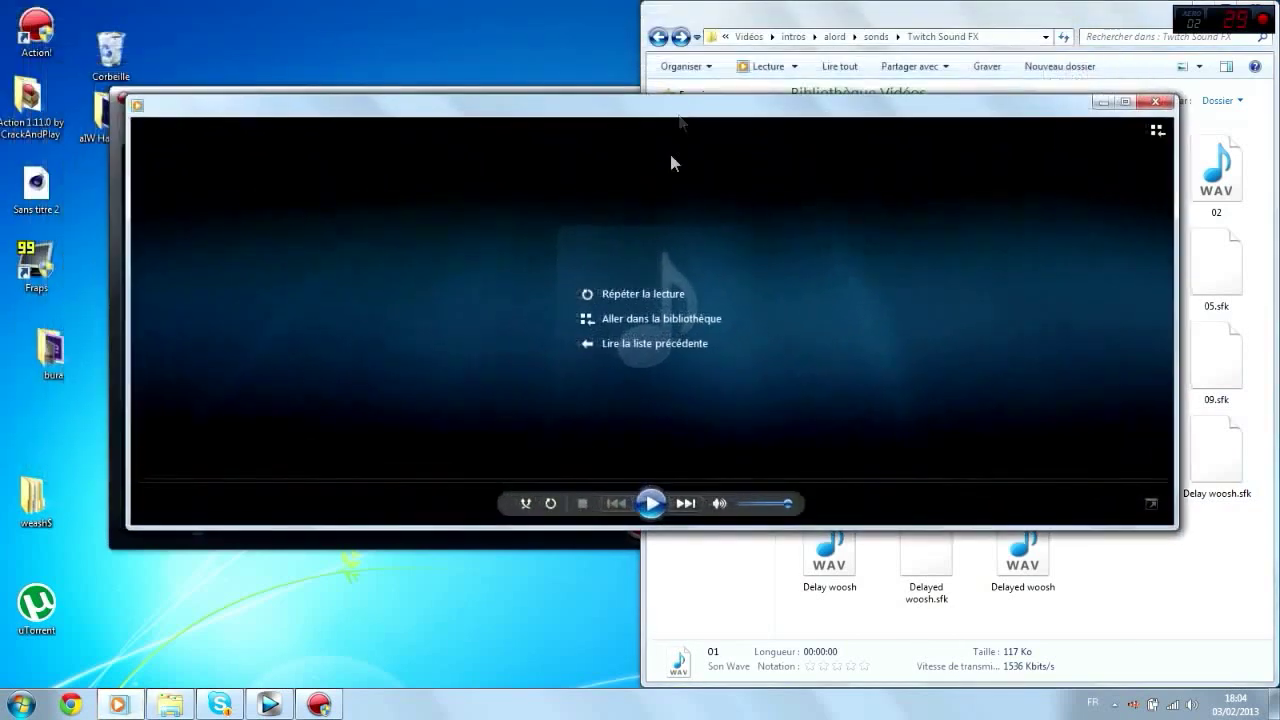
click(646, 505)
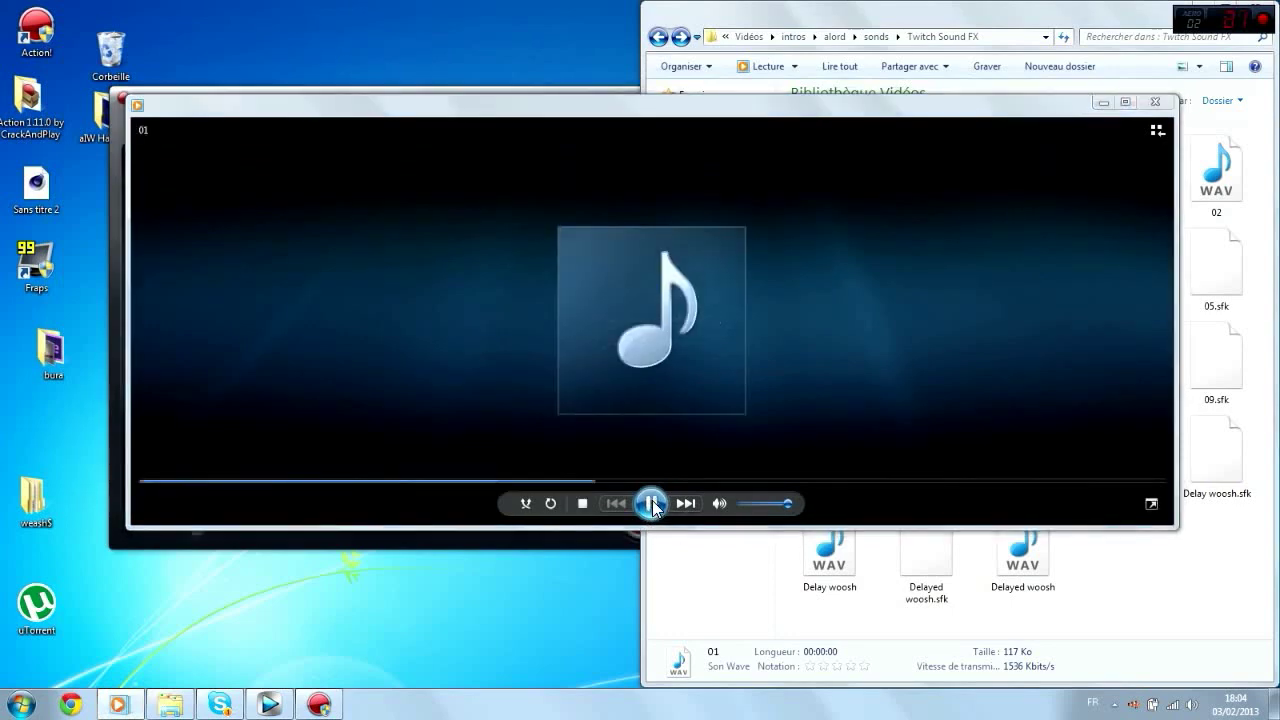
click(1155, 101)
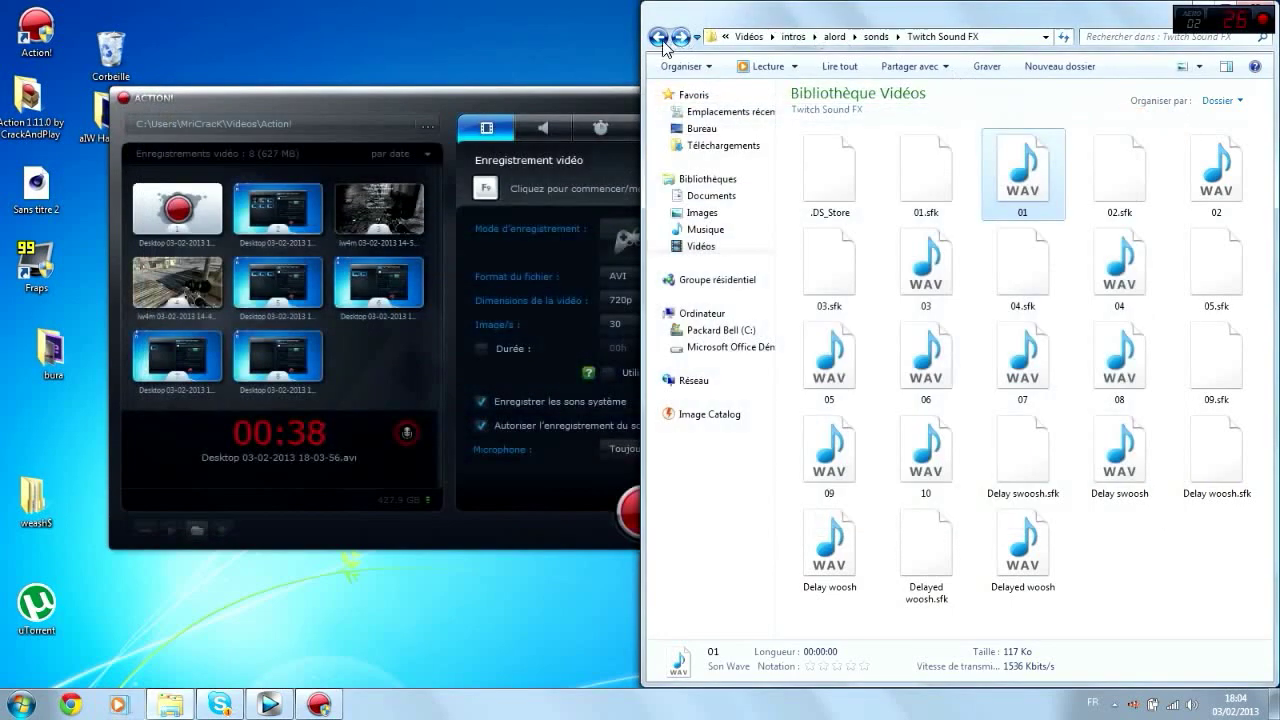
- Go back to the intros folder, open pctuto, and play the v3 fini intro video
click(666, 39)
click(663, 40)
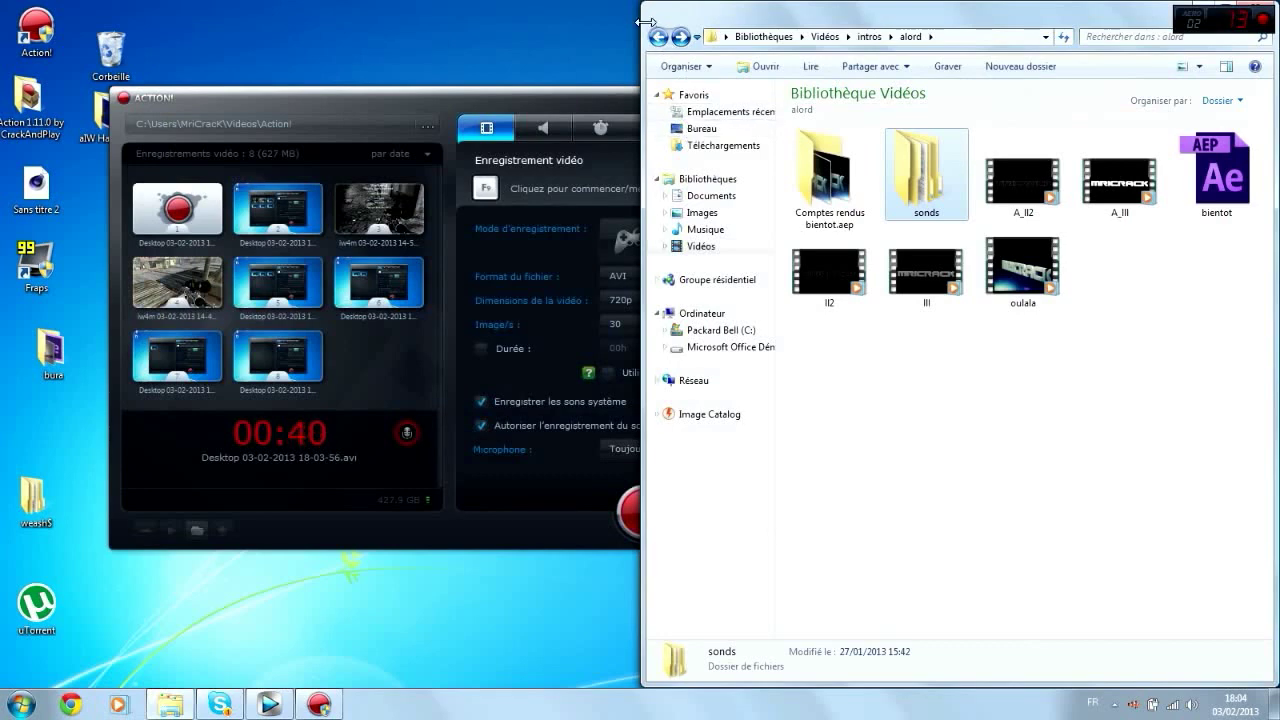
click(659, 38)
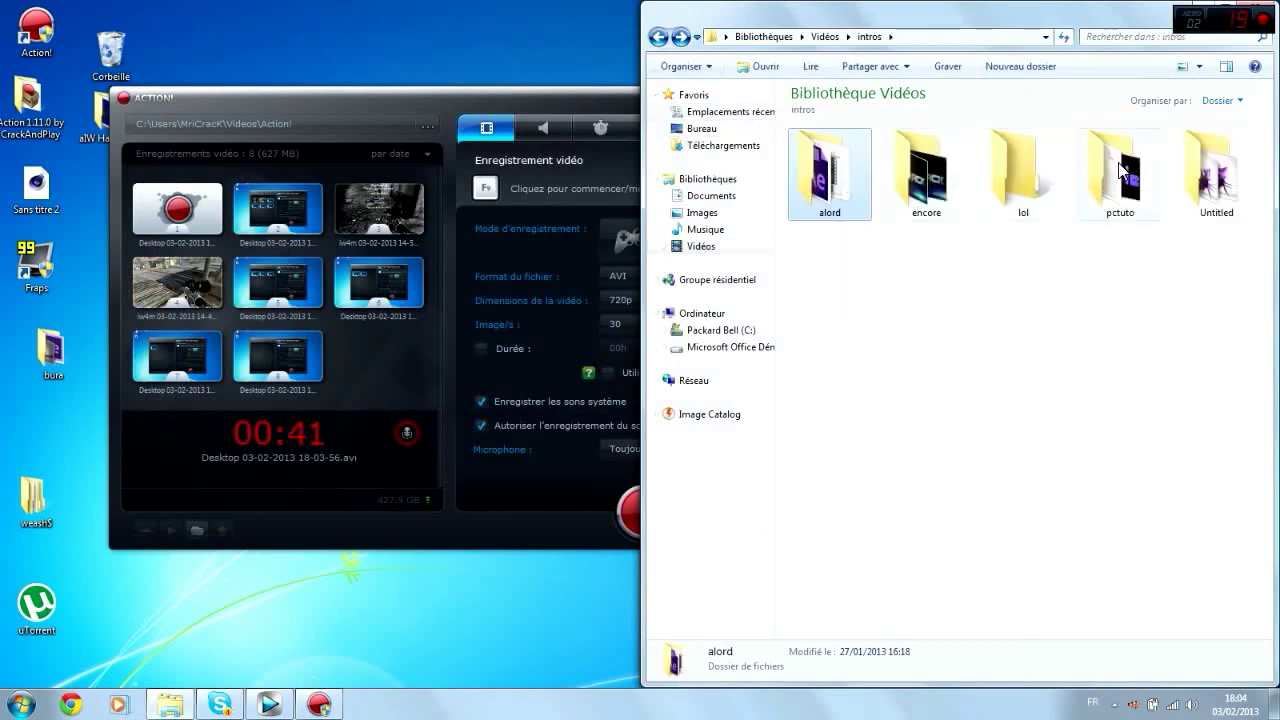
double_click(1120, 170)
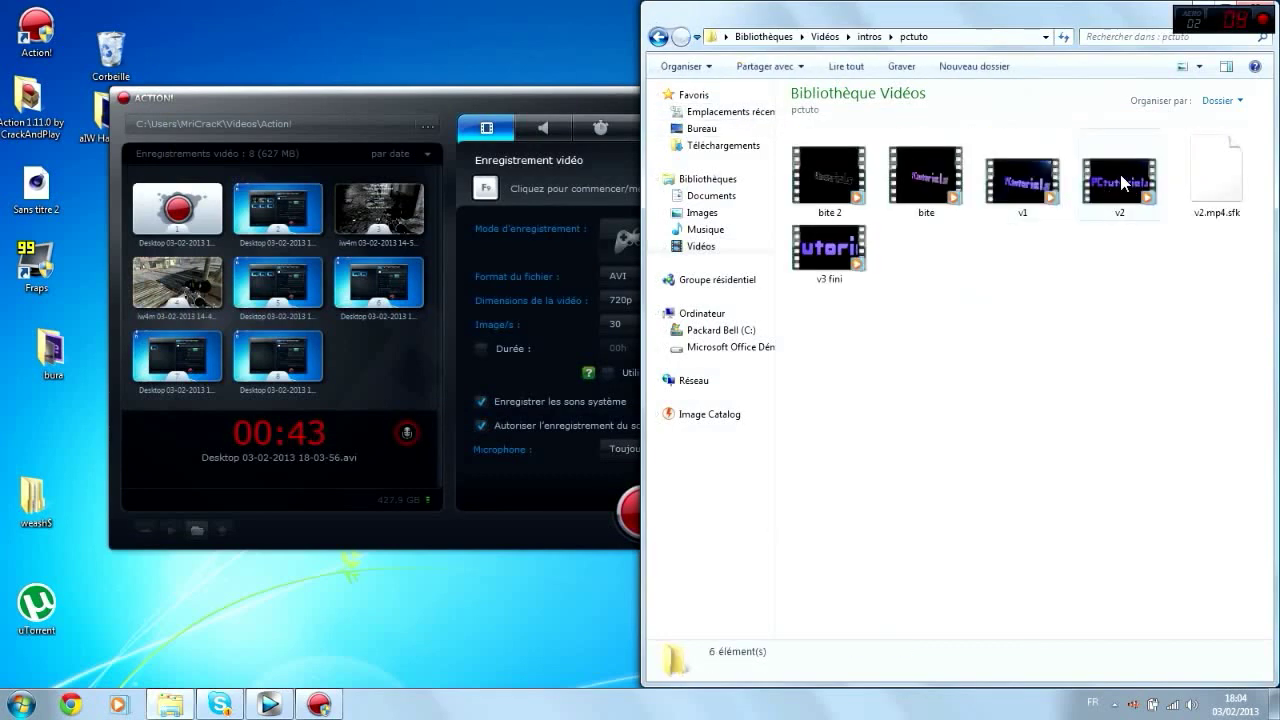
double_click(828, 248)
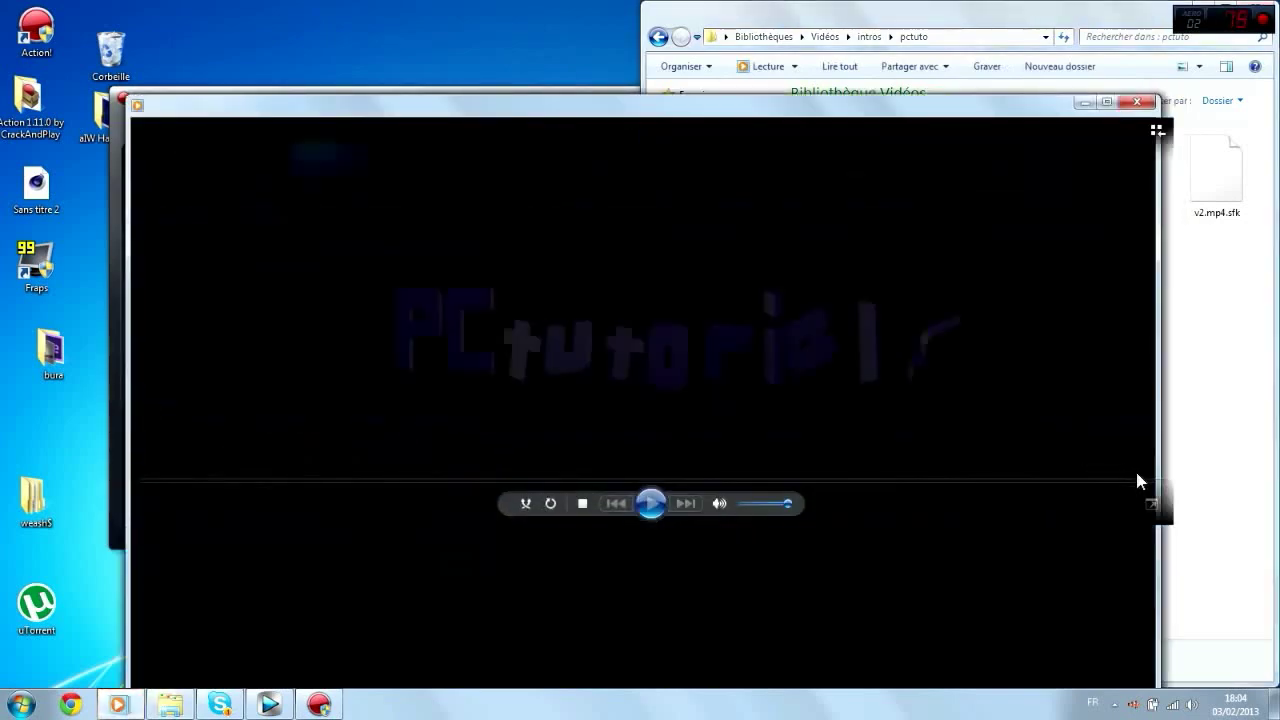
click(750, 673)
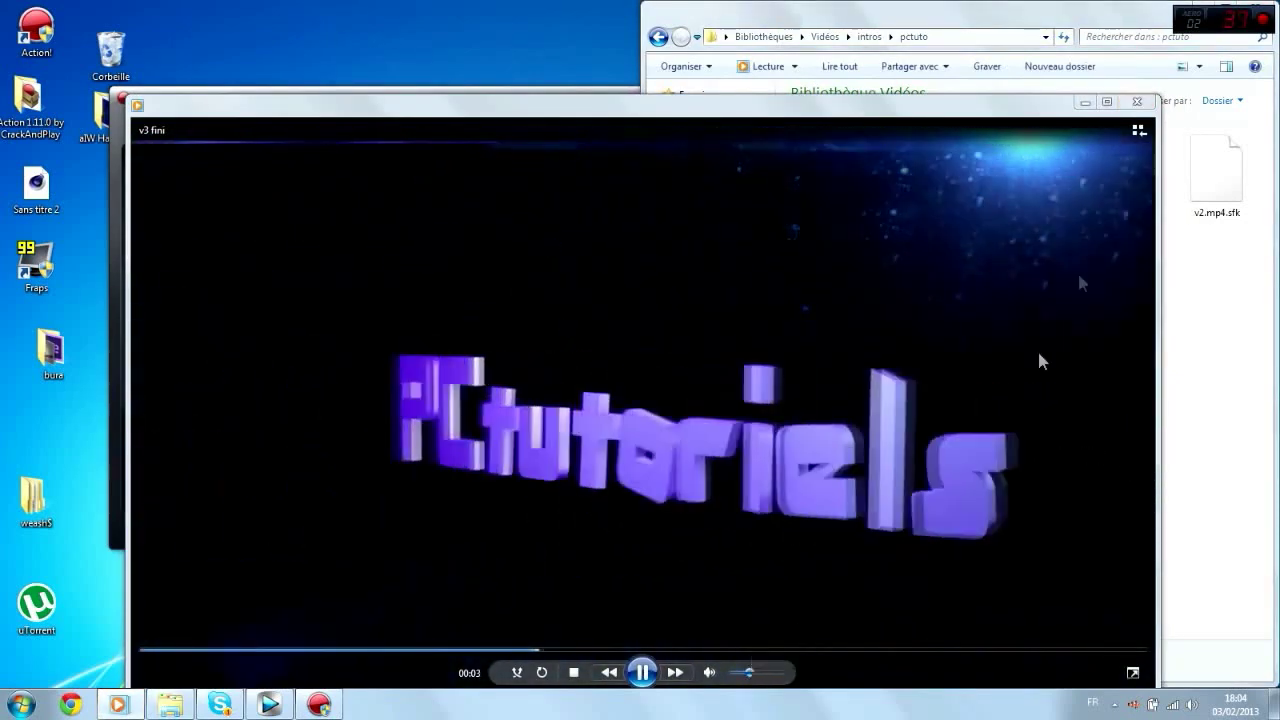
click(1141, 101)
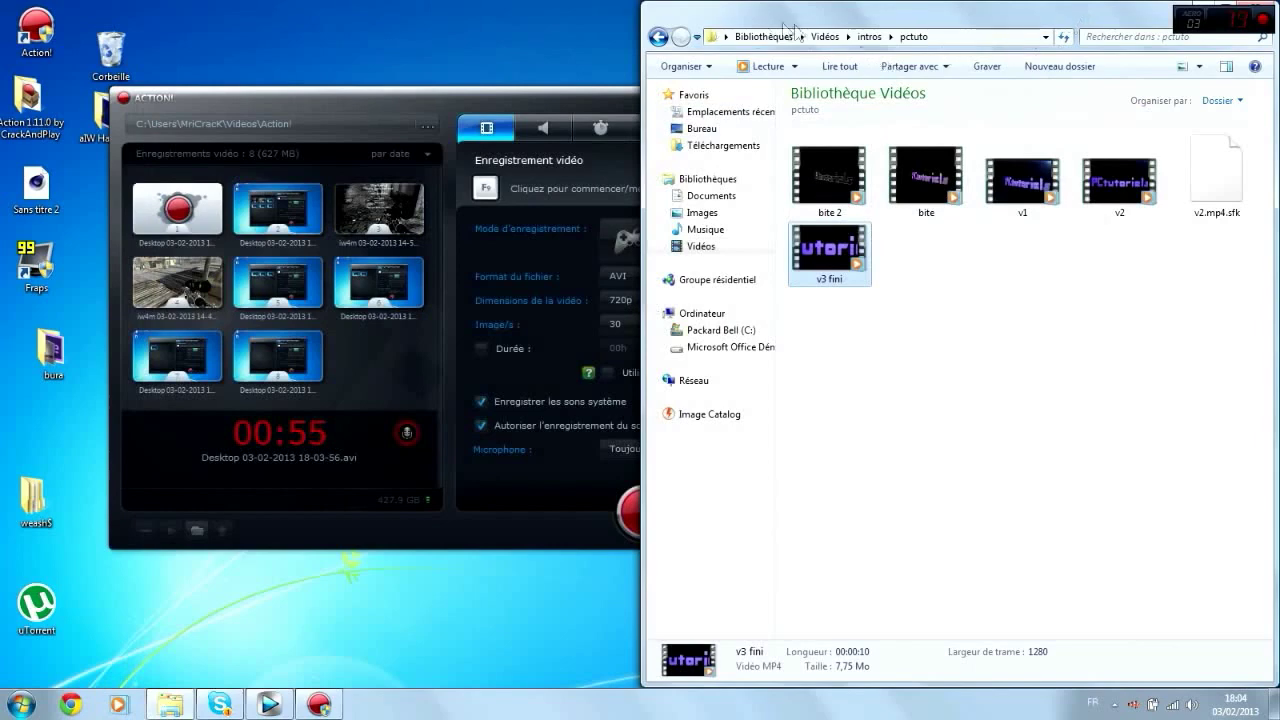
- Look inside the encore folder, return to intros, and bring Action! forward
click(866, 40)
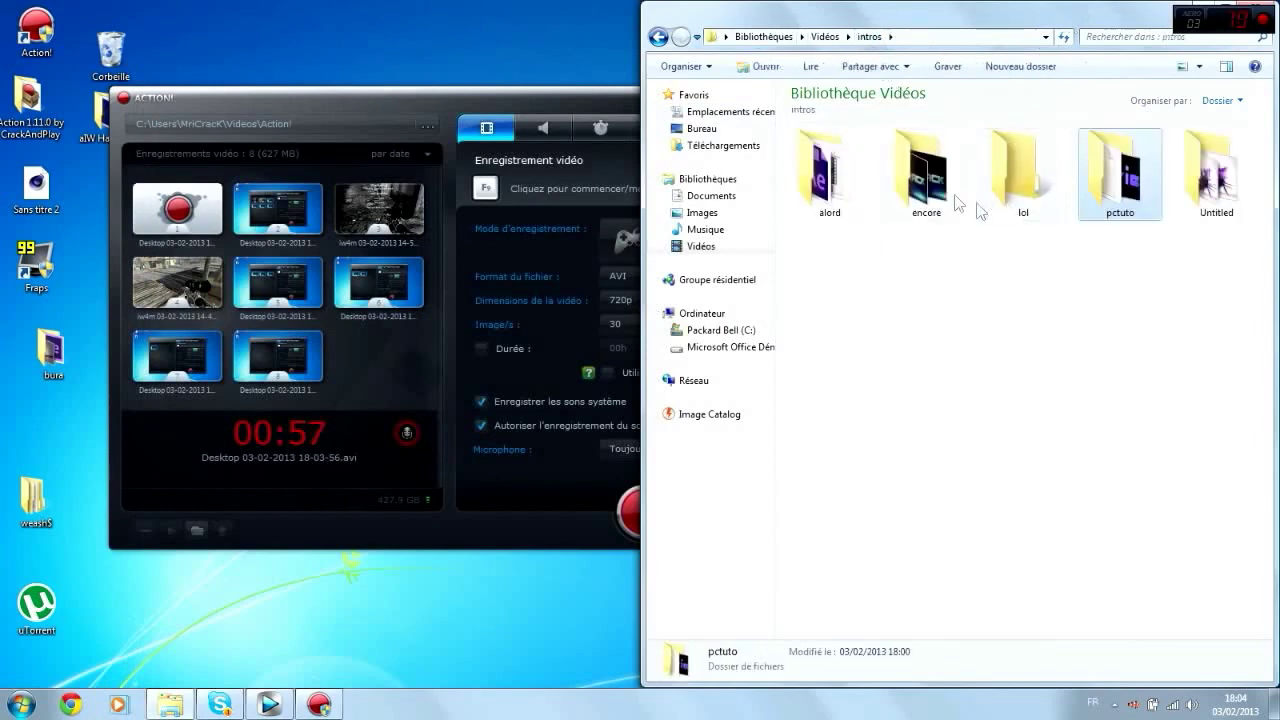
double_click(926, 182)
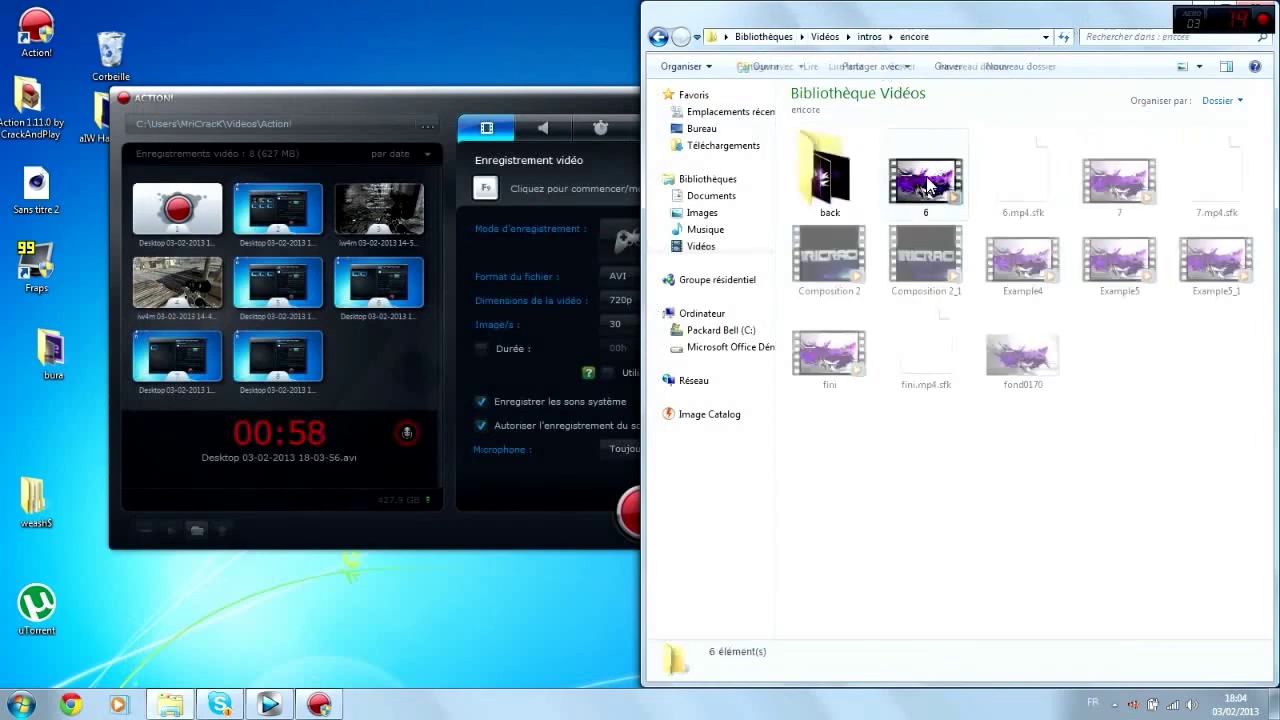
click(659, 37)
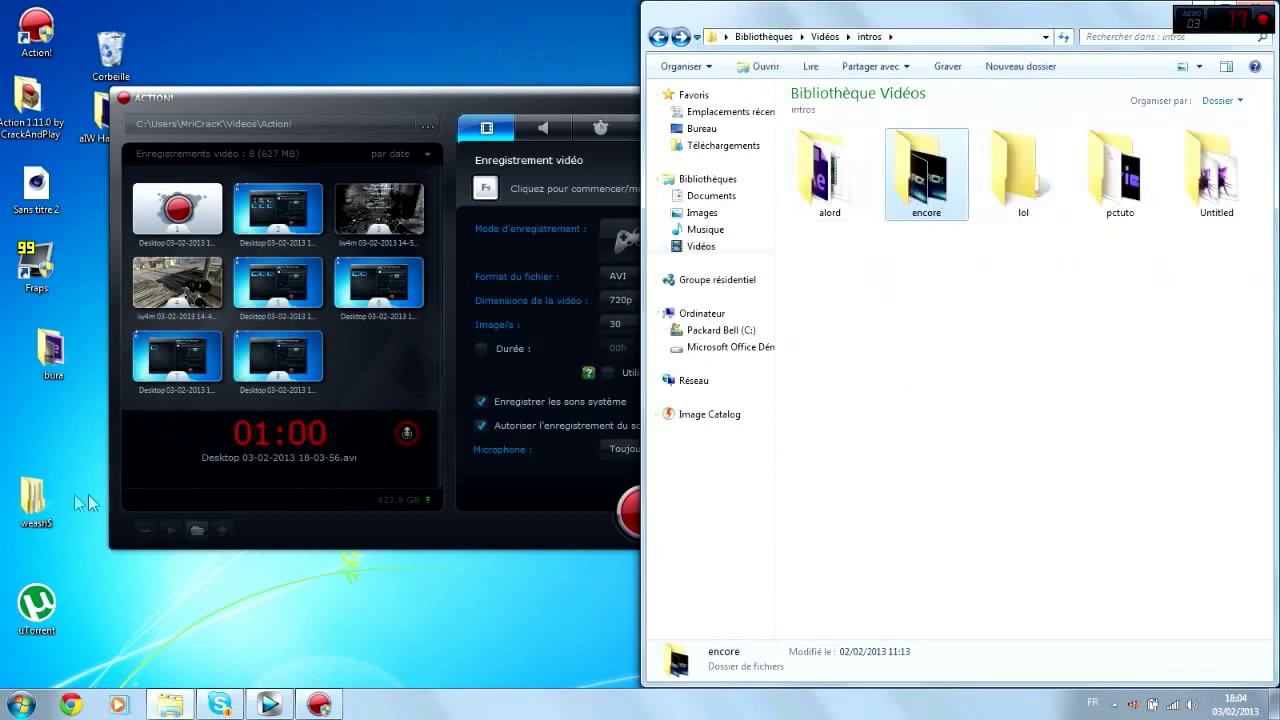
click(370, 517)
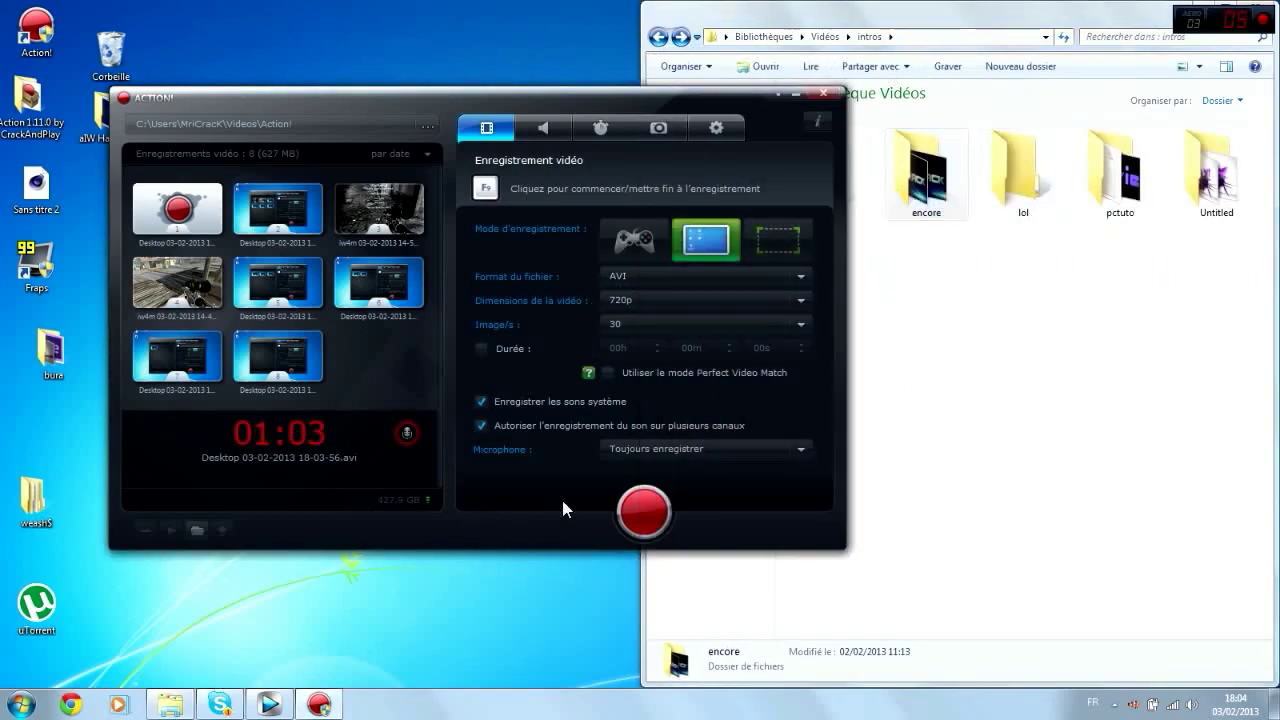